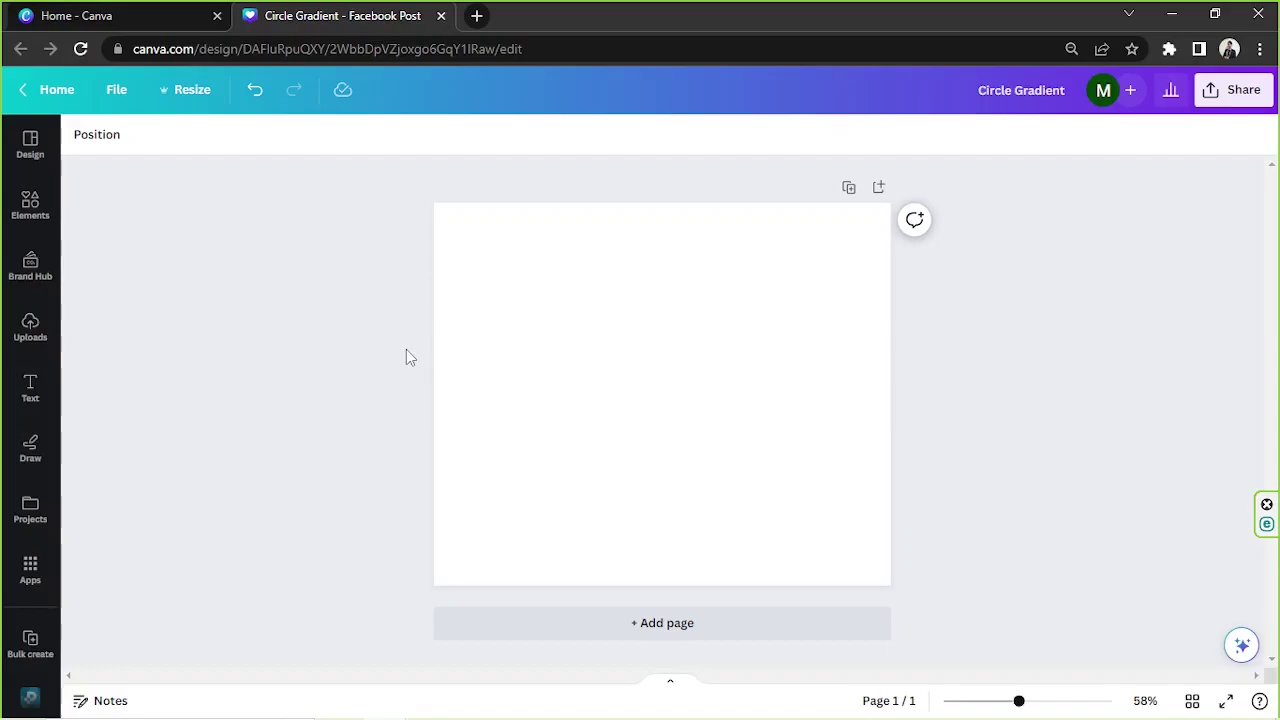
Search the elements for "frame" and add the plain circle frame to the page
{"action": "left_click", "coordinate": [30, 207]}
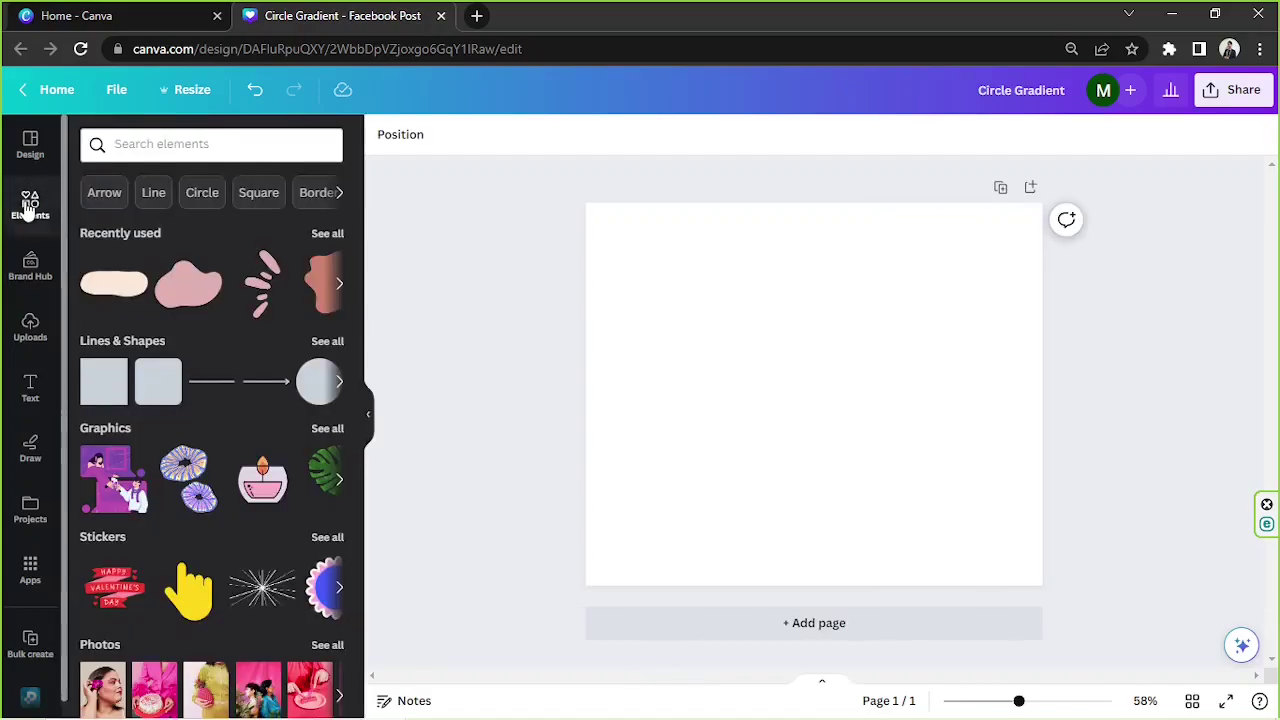
{"action": "left_click", "coordinate": [149, 140]}
{"action": "type", "text": "frame"}
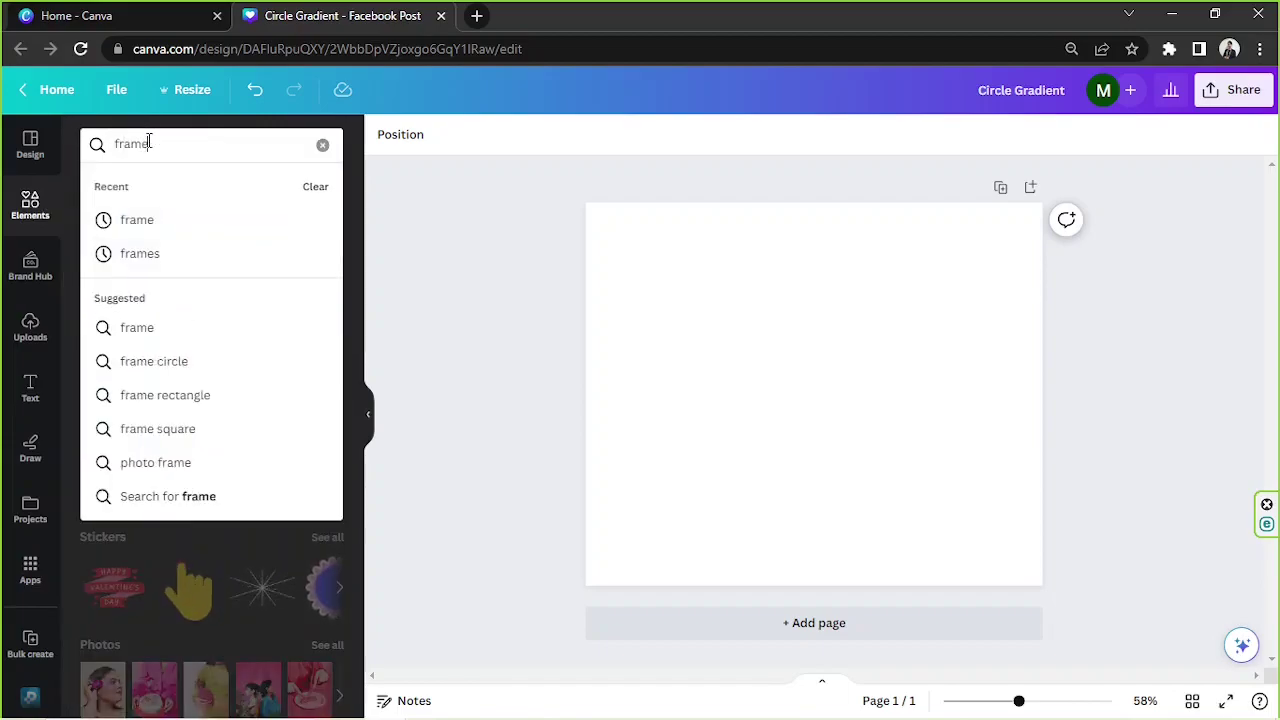
{"action": "key", "text": "Return"}
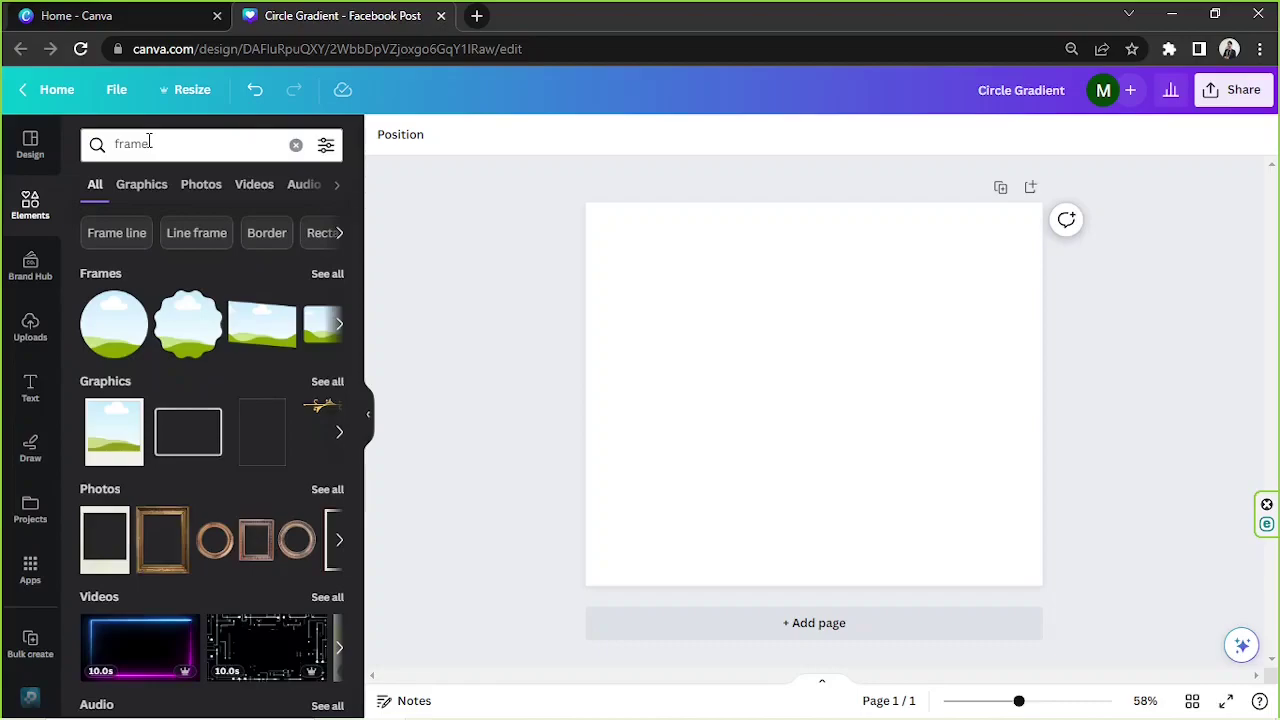
{"action": "left_click", "coordinate": [88, 333]}
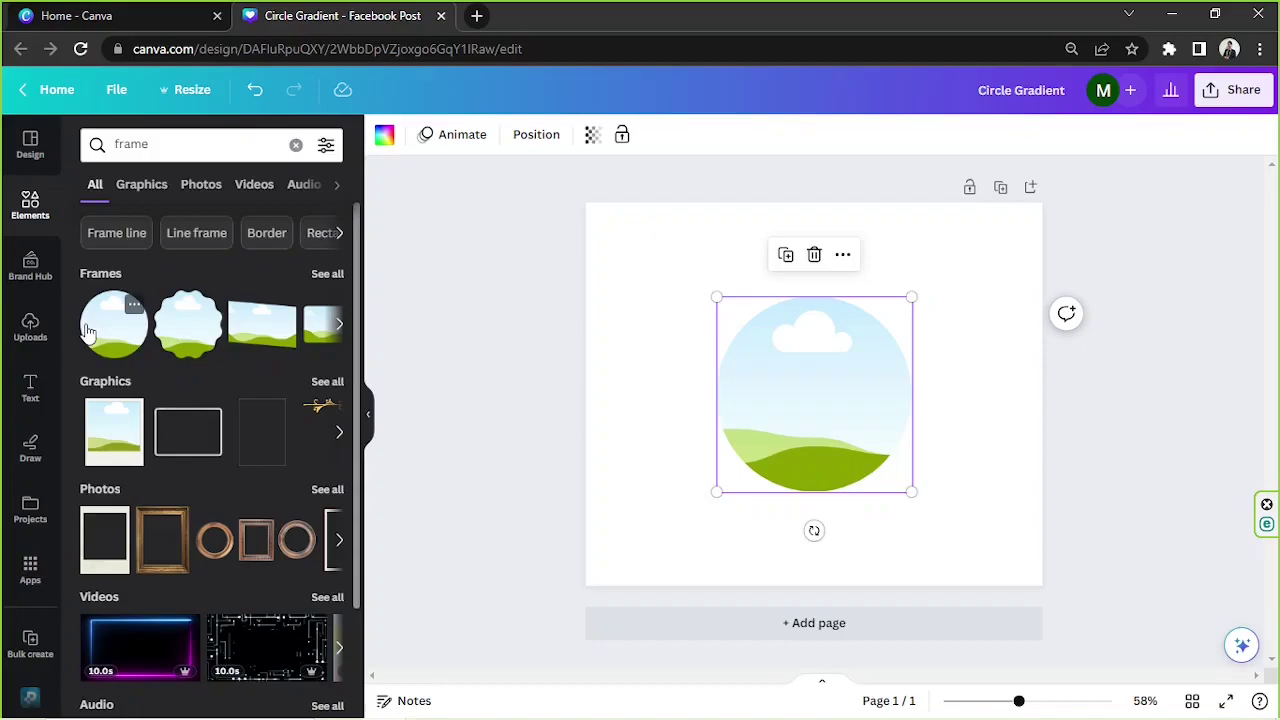
Enlarge the circle frame and centre it on the page
{"action": "left_click", "coordinate": [316, 274]}
{"action": "scroll", "coordinate": [285, 325], "scroll_direction": "down", "scroll_amount": 3}
{"action": "scroll", "coordinate": [286, 326], "scroll_direction": "down", "scroll_amount": 10}
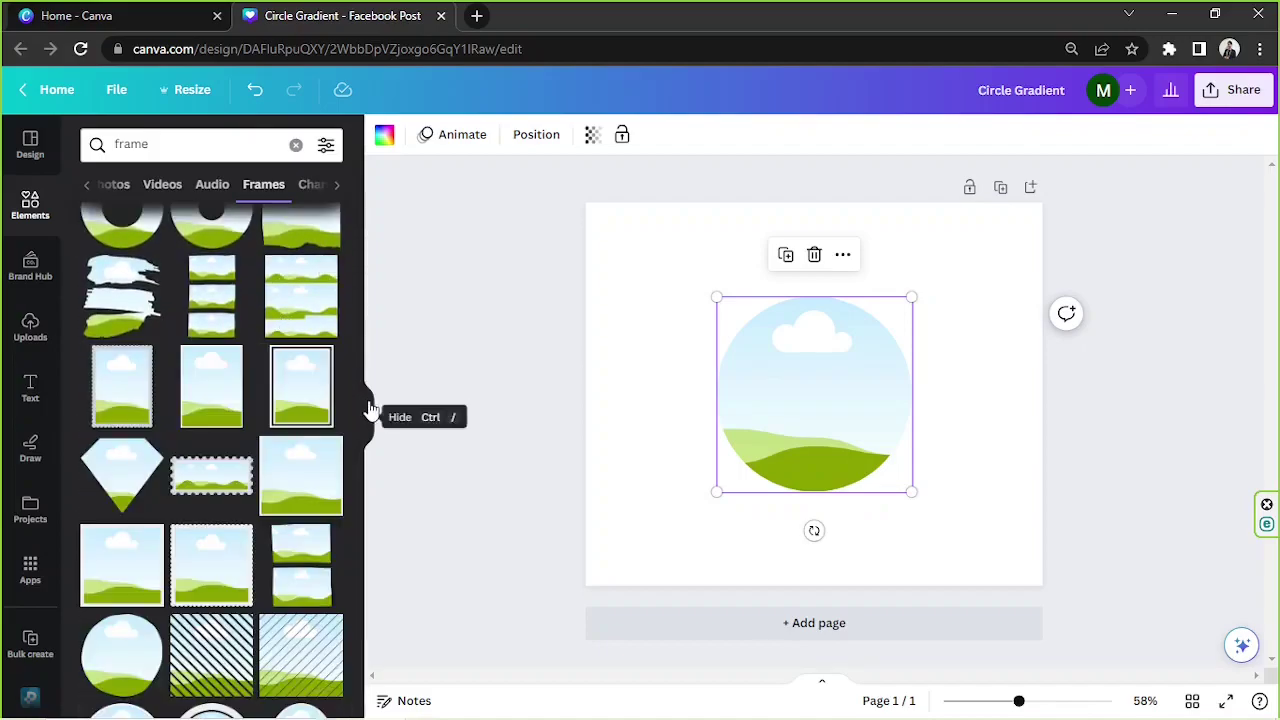
{"action": "left_click", "coordinate": [370, 410]}
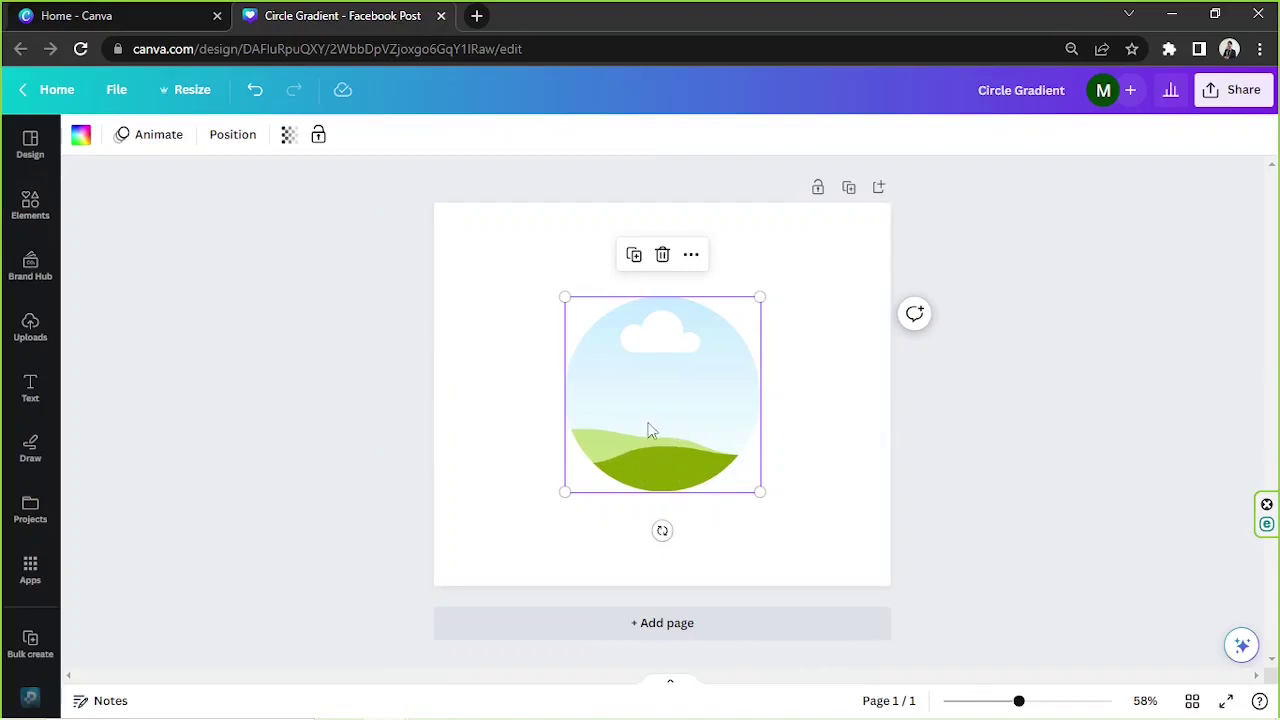
{"action": "left_click_drag", "start_coordinate": [564, 293], "coordinate": [515, 252]}
{"action": "left_click_drag", "start_coordinate": [626, 389], "coordinate": [631, 398]}
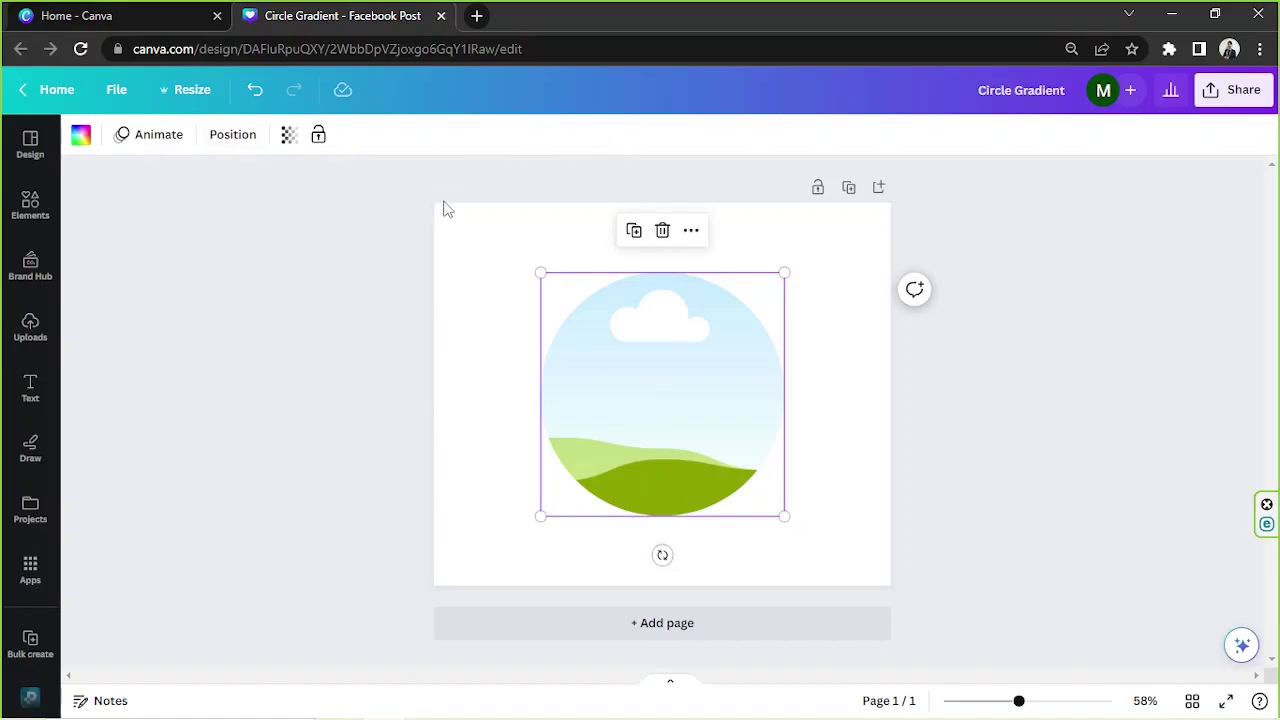
Fill the circle frame with a default gradient, trying several and settling on the pinkish-red to purple one
{"action": "left_click", "coordinate": [81, 137]}
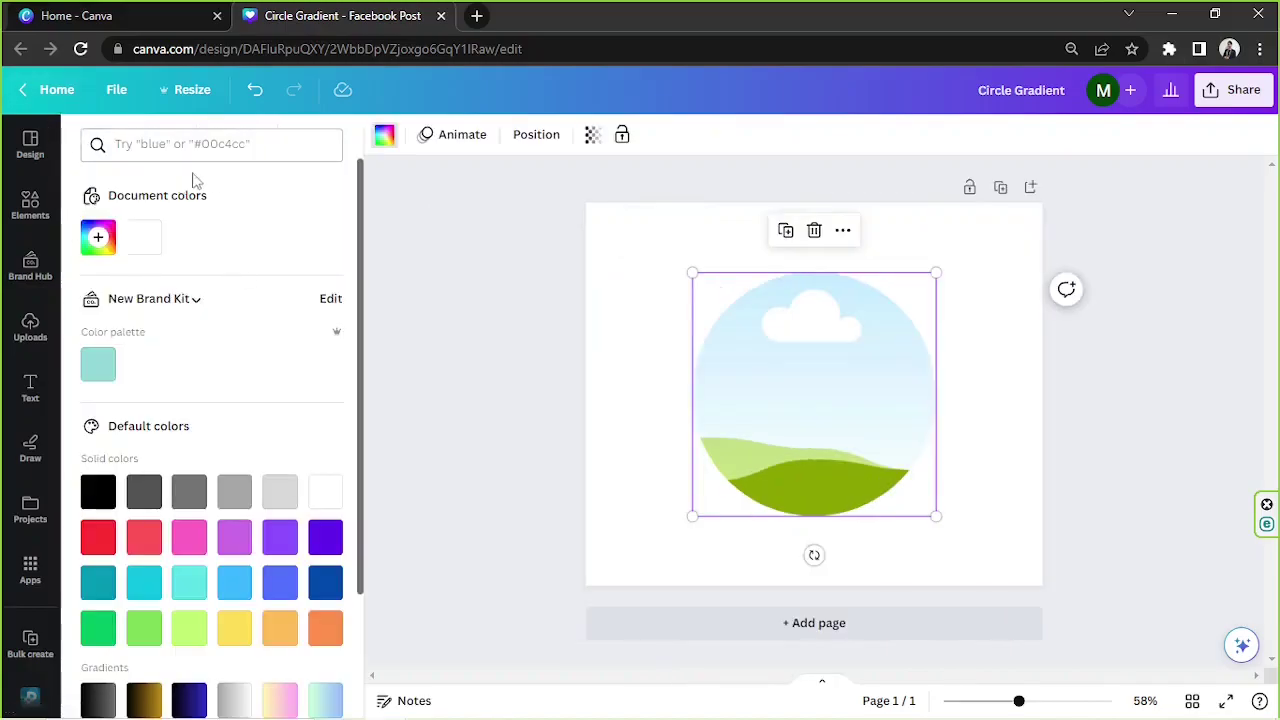
{"action": "scroll", "coordinate": [238, 210], "scroll_direction": "down", "scroll_amount": 2}
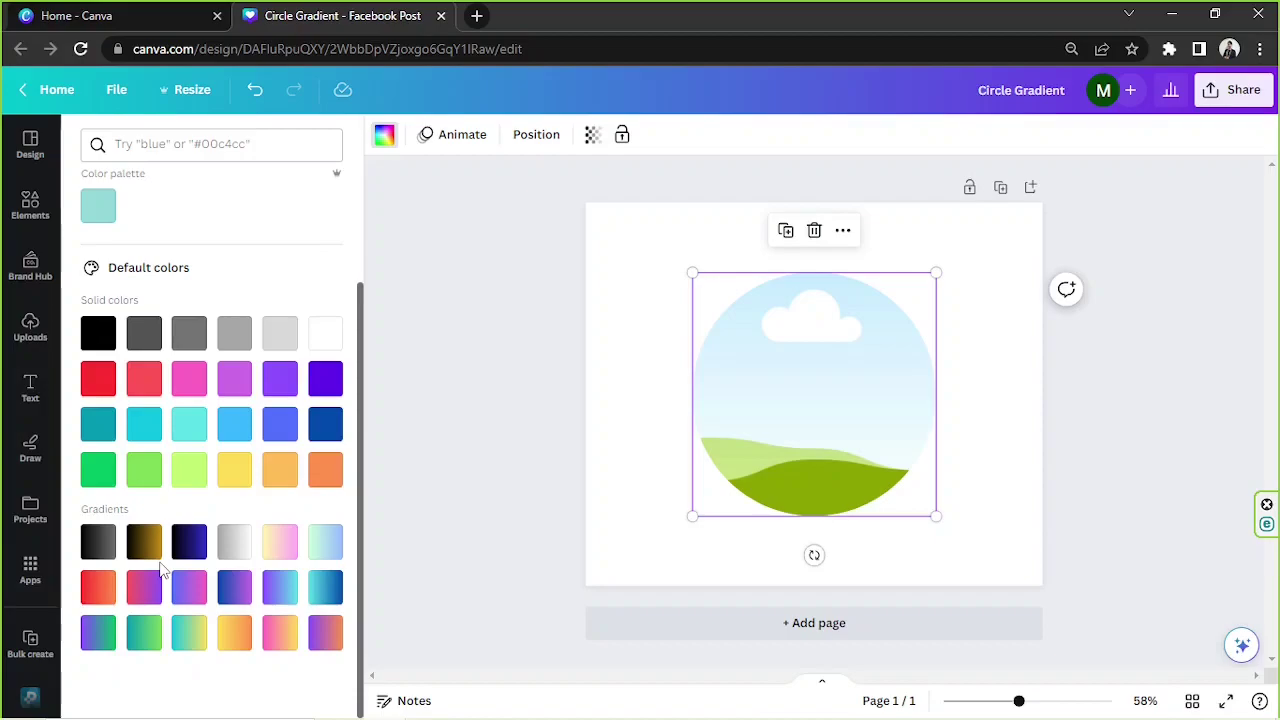
{"action": "left_click", "coordinate": [280, 541]}
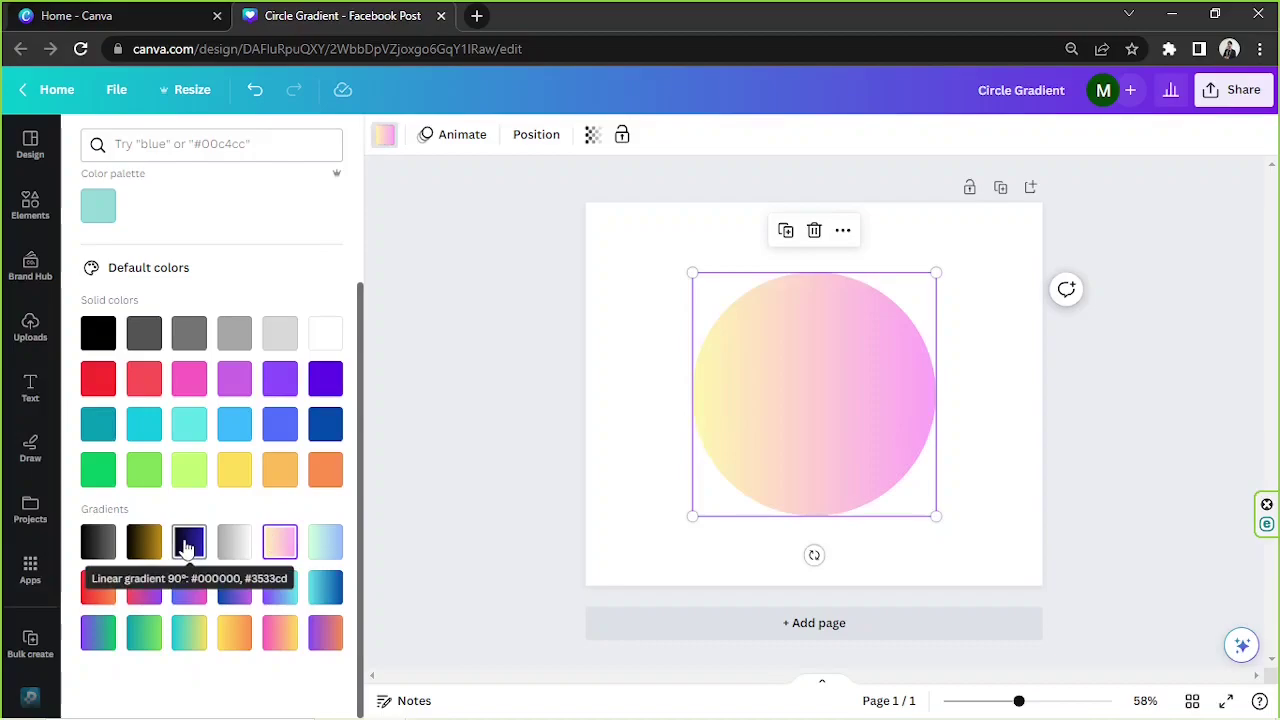
{"action": "left_click", "coordinate": [187, 547]}
{"action": "left_click", "coordinate": [144, 590]}
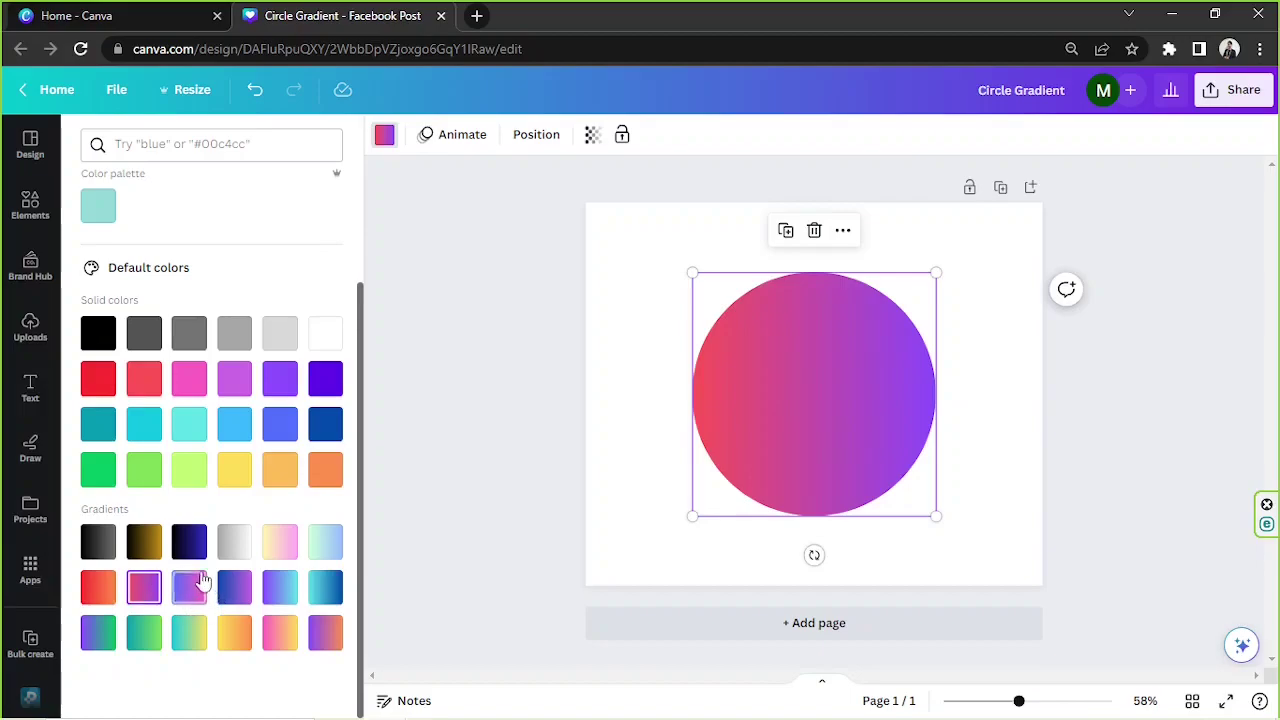
Customize the circle's gradient by setting its first colour to light pink #FFC8C8 and its second to turquoise #52FFEF
{"action": "scroll", "coordinate": [185, 505], "scroll_direction": "up", "scroll_amount": 1}
{"action": "scroll", "coordinate": [185, 505], "scroll_direction": "up", "scroll_amount": 1}
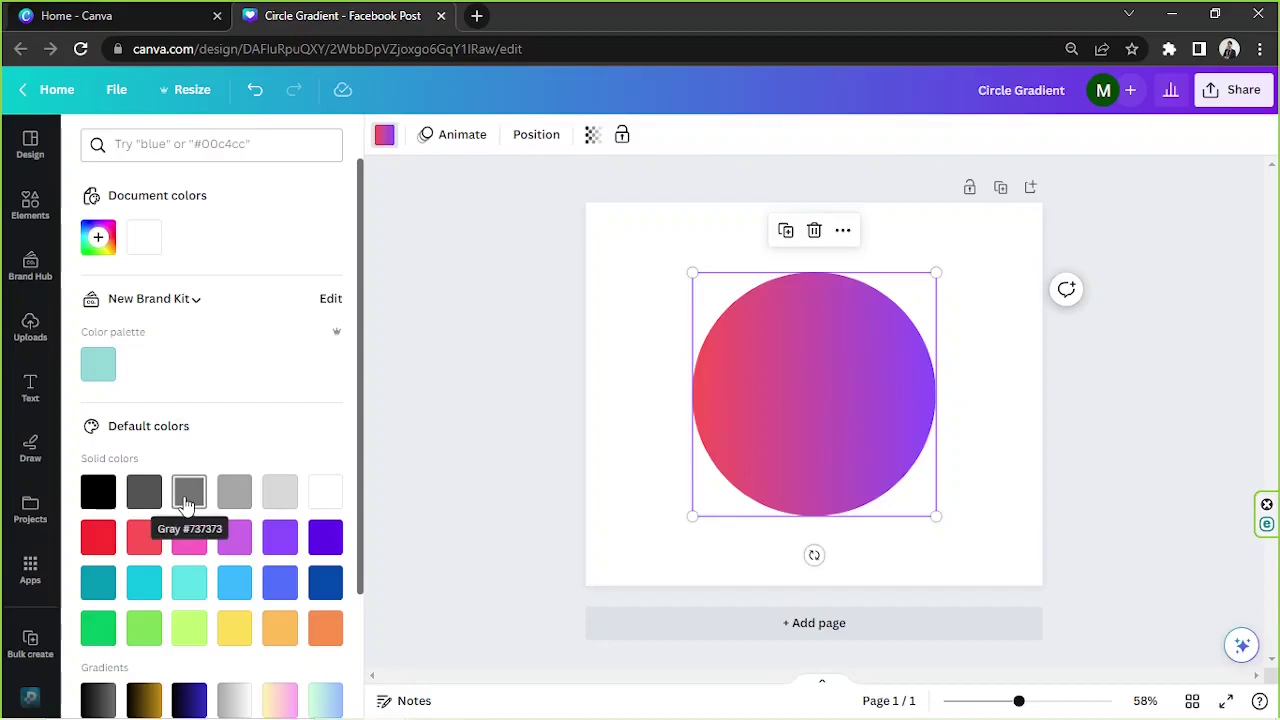
{"action": "left_click", "coordinate": [99, 240]}
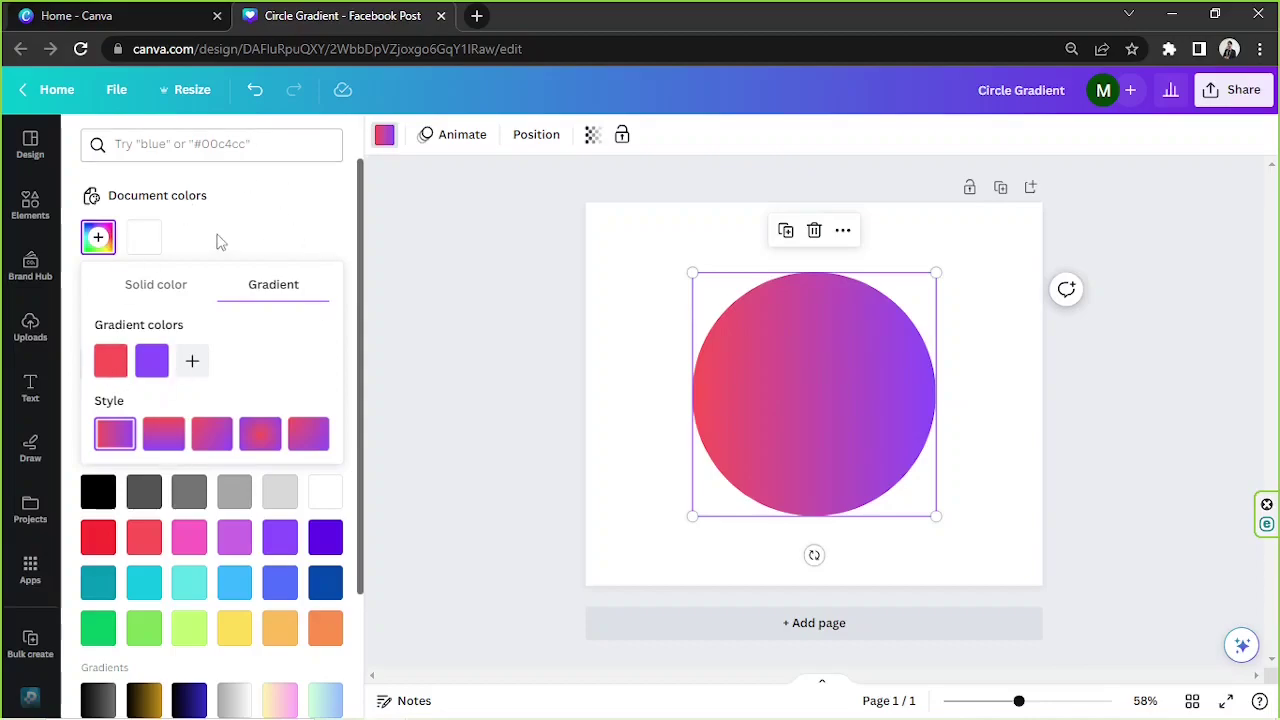
{"action": "left_click", "coordinate": [111, 362]}
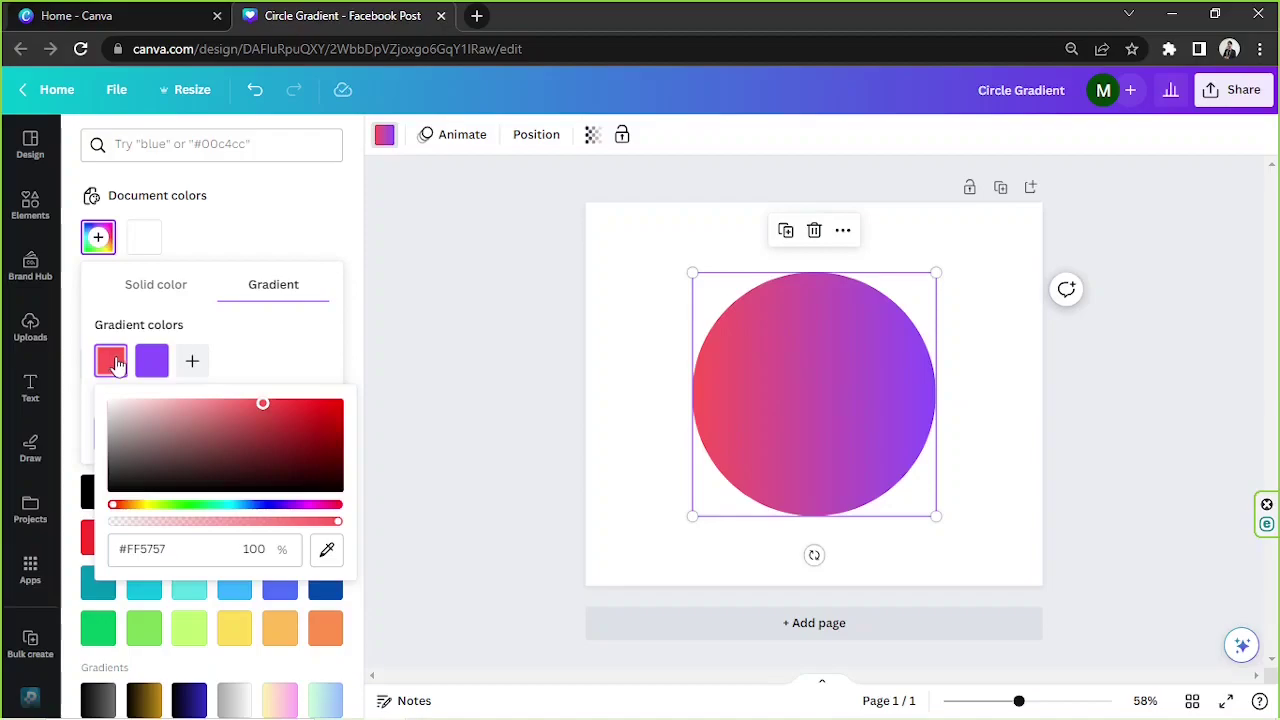
{"action": "left_click", "coordinate": [160, 403]}
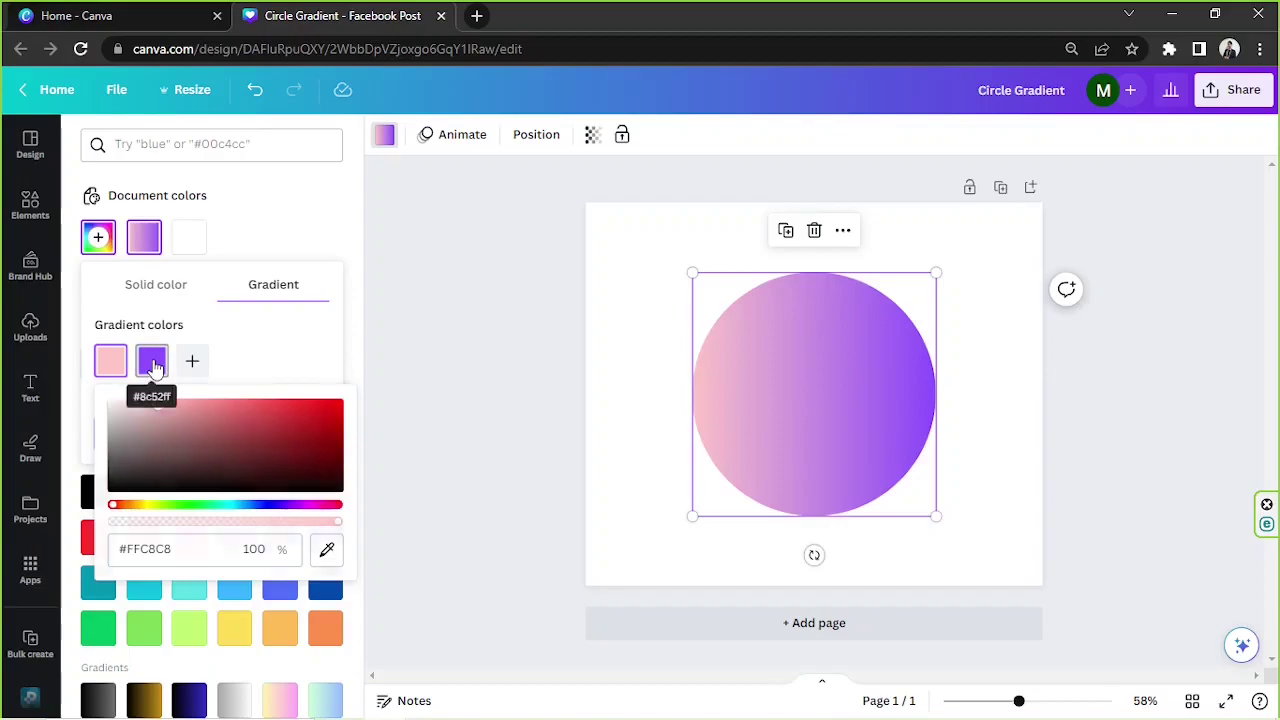
{"action": "left_click", "coordinate": [151, 360]}
{"action": "left_click_drag", "start_coordinate": [326, 501], "coordinate": [265, 503]}
{"action": "key", "text": "Escape"}
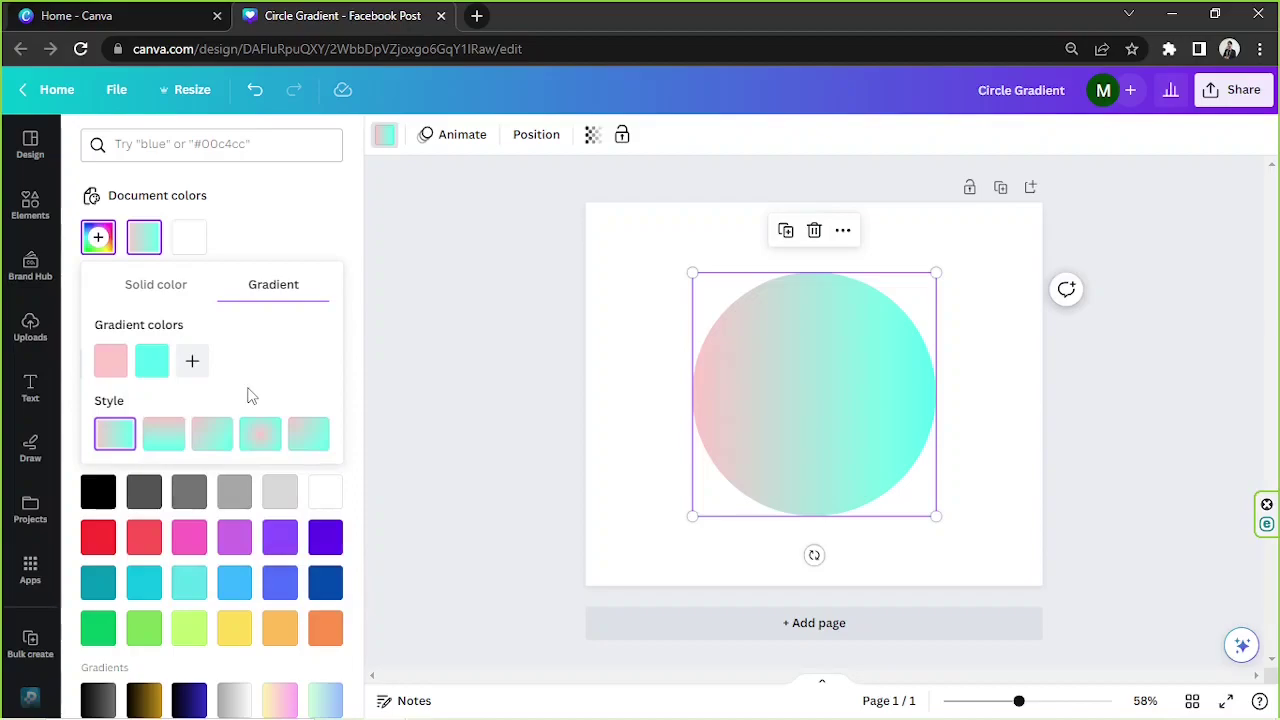
Add two more colours to the circle's gradient, light blue #718EF4 and dark purple #4F4B98
{"action": "left_click", "coordinate": [190, 365]}
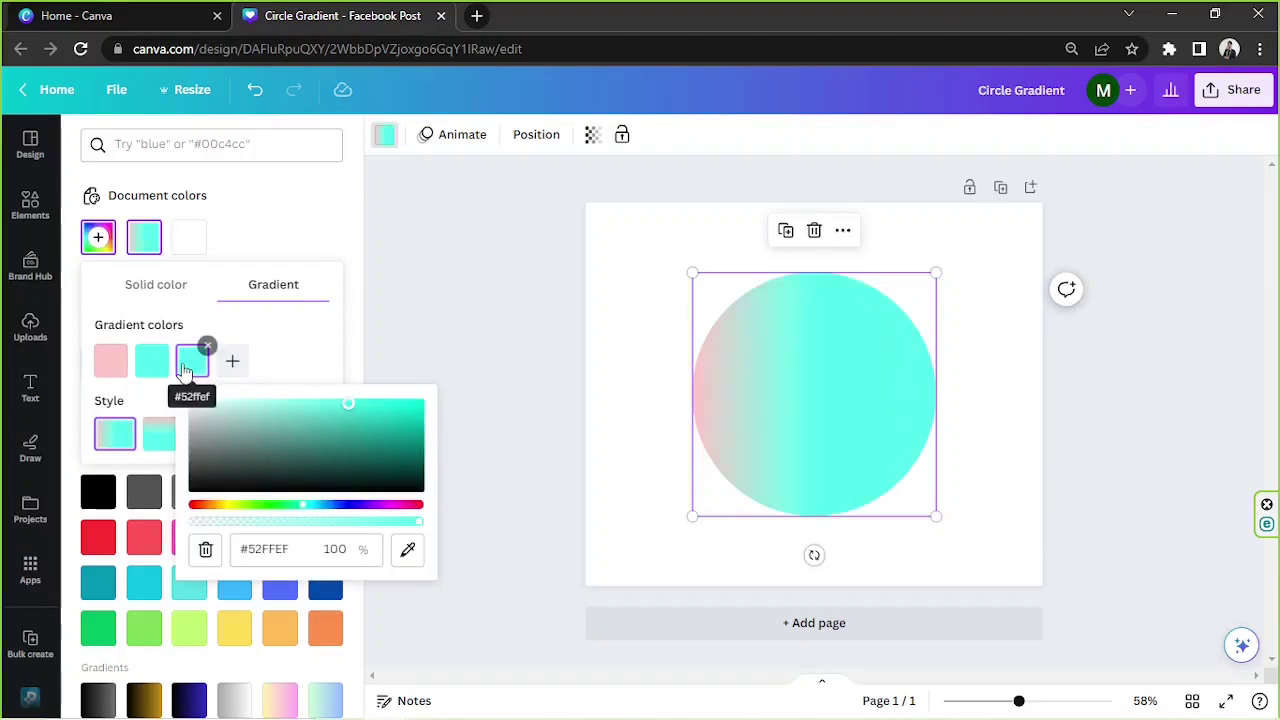
{"action": "left_click_drag", "start_coordinate": [303, 506], "coordinate": [338, 509]}
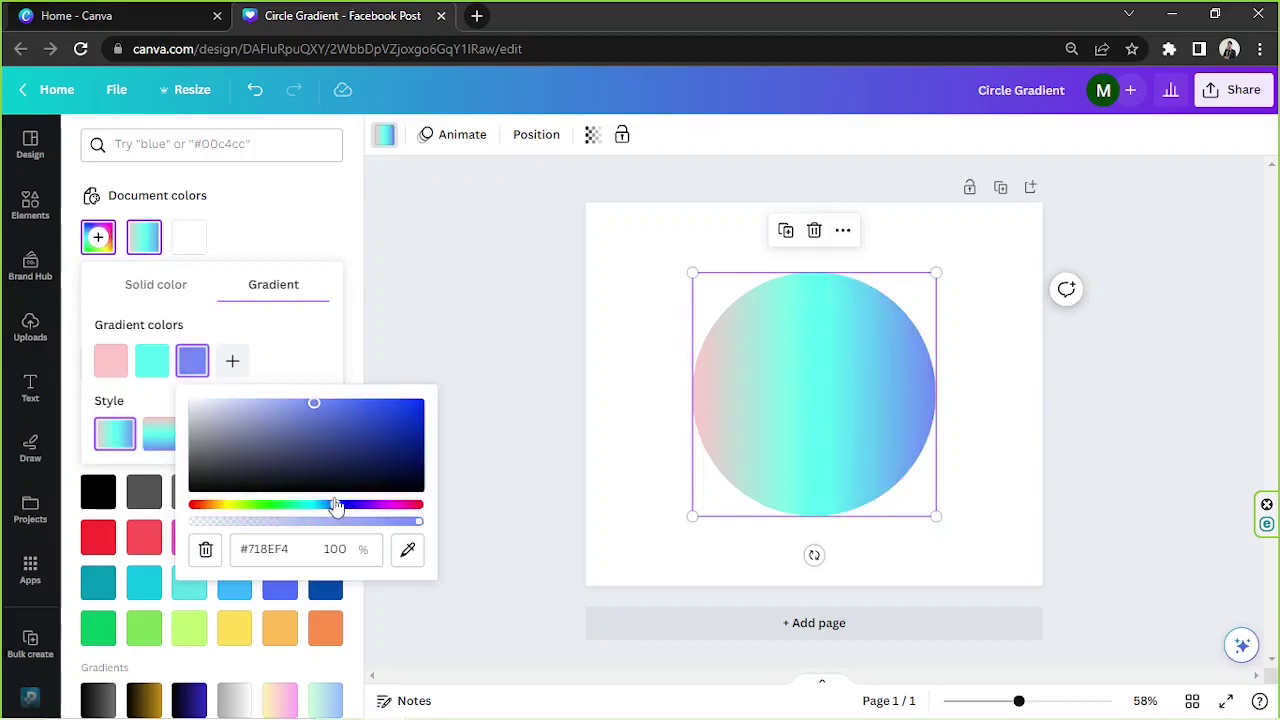
{"action": "left_click", "coordinate": [236, 364]}
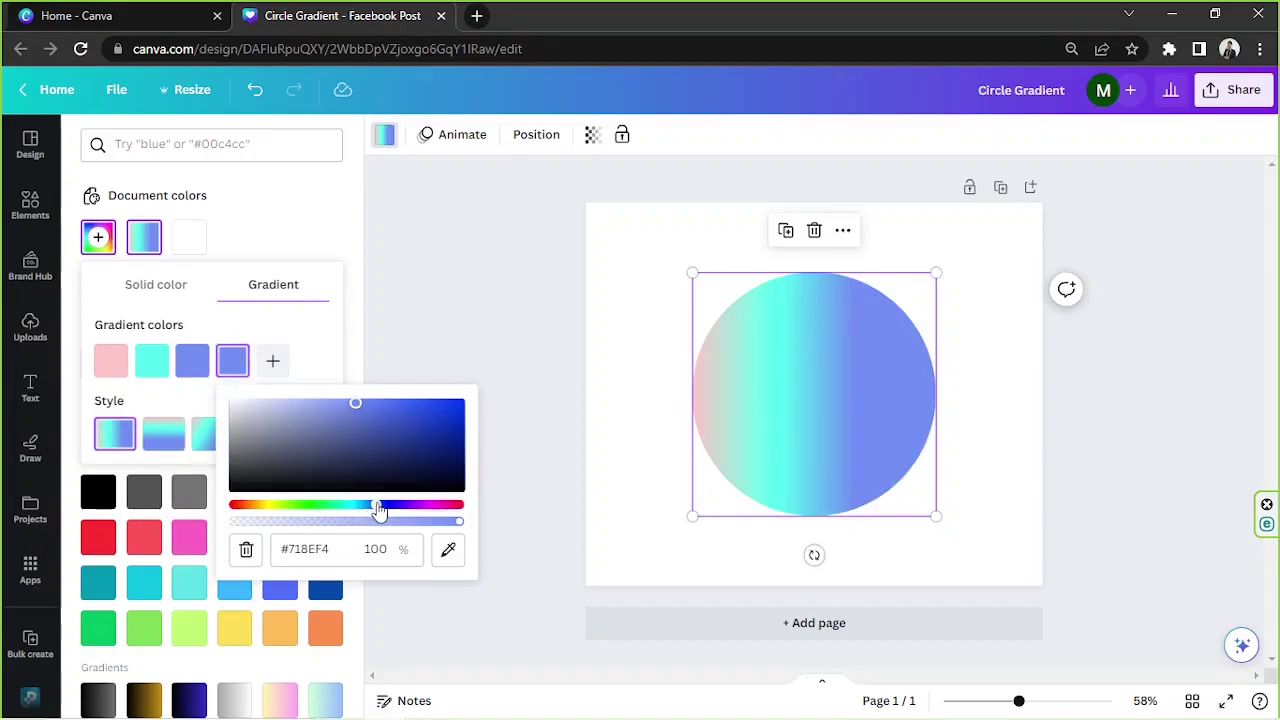
{"action": "mouse_move", "coordinate": [378, 510]}
{"action": "left_mouse_down"}
{"action": "mouse_move", "coordinate": [429, 508]}
{"action": "mouse_move", "coordinate": [386, 505]}
{"action": "left_mouse_up"}
{"action": "left_click", "coordinate": [345, 427]}
{"action": "left_click_drag", "start_coordinate": [345, 427], "coordinate": [348, 440]}
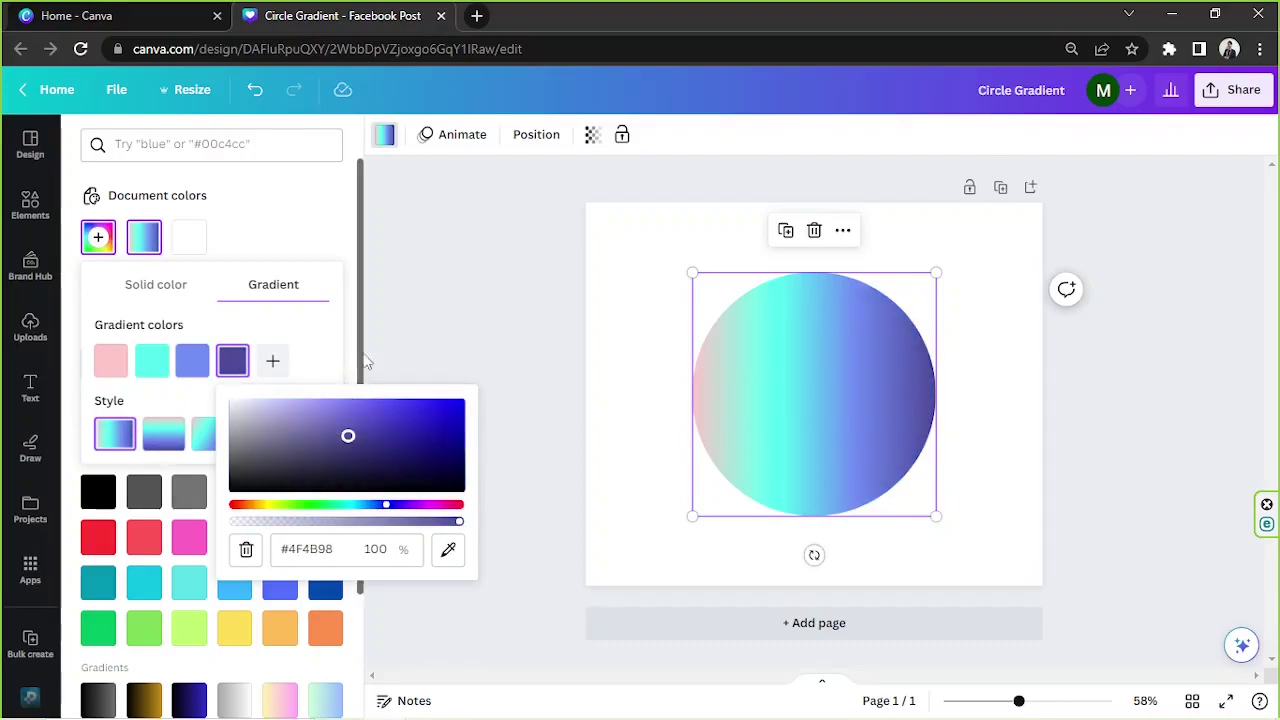
{"action": "left_click", "coordinate": [334, 366]}
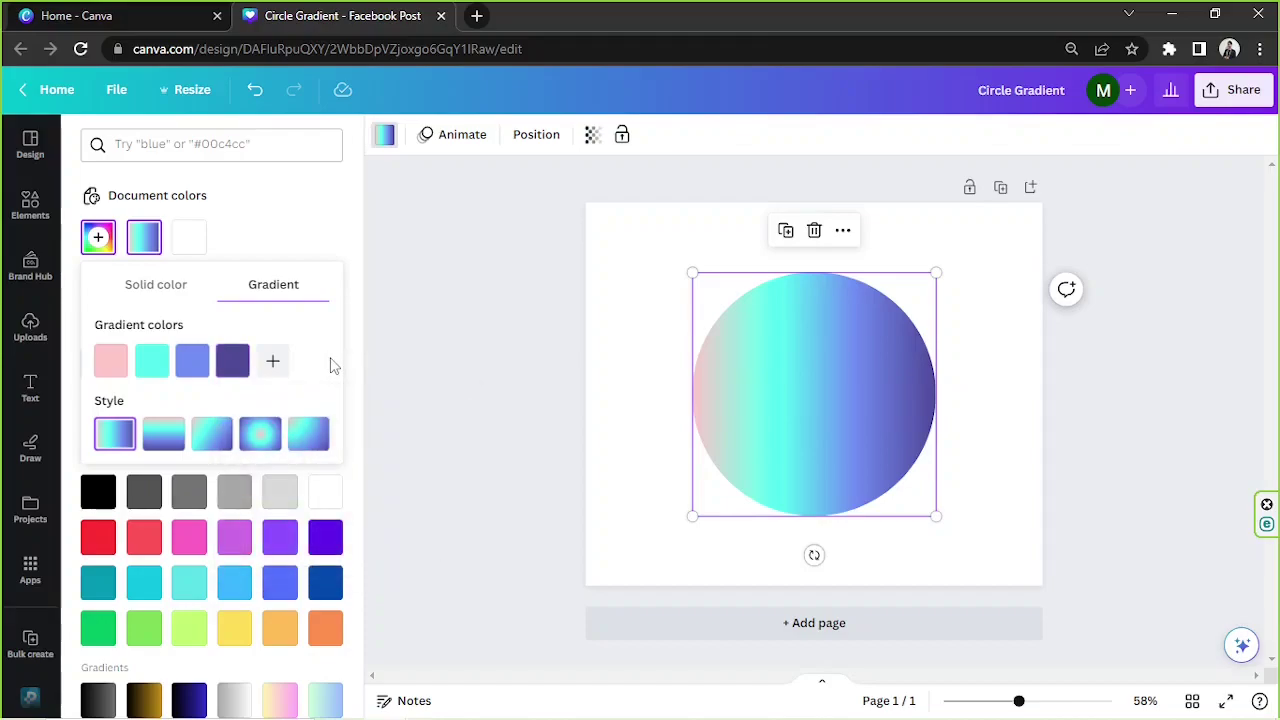
Try out the different gradient styles on the circle and settle on the diagonal 125° linear gradient
{"action": "left_click", "coordinate": [172, 446]}
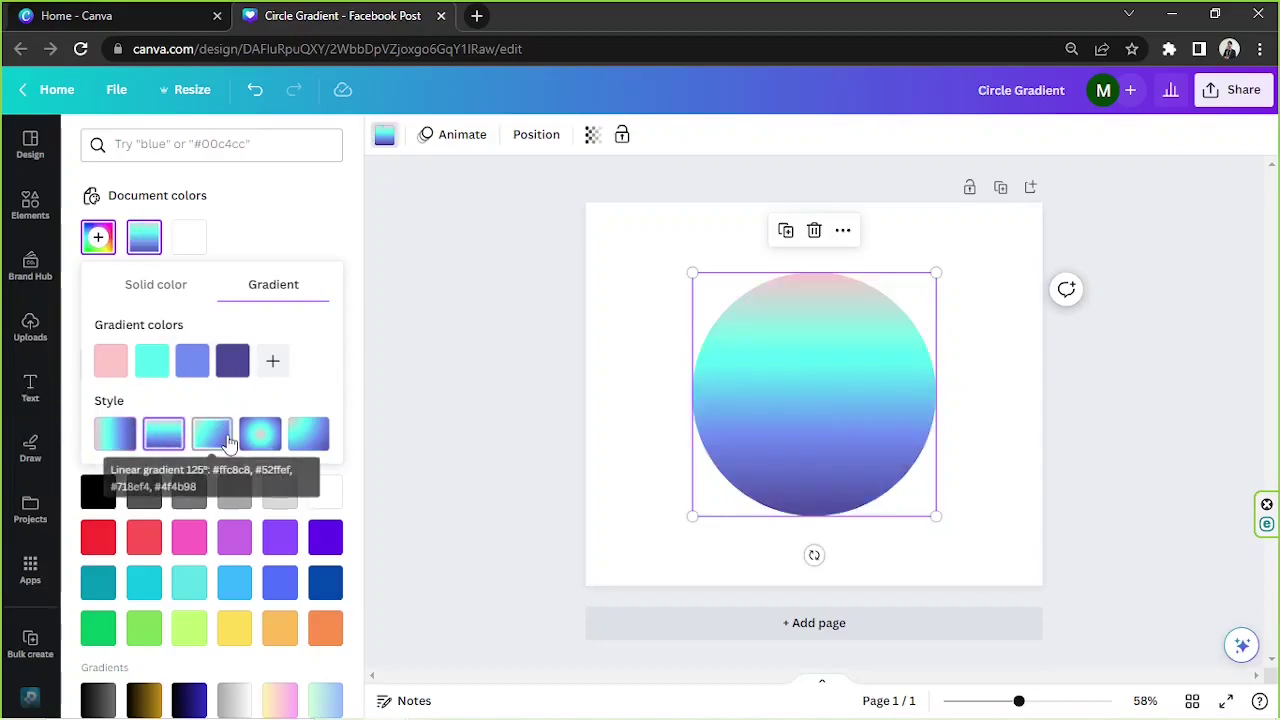
{"action": "left_click", "coordinate": [229, 443]}
{"action": "left_click", "coordinate": [258, 443]}
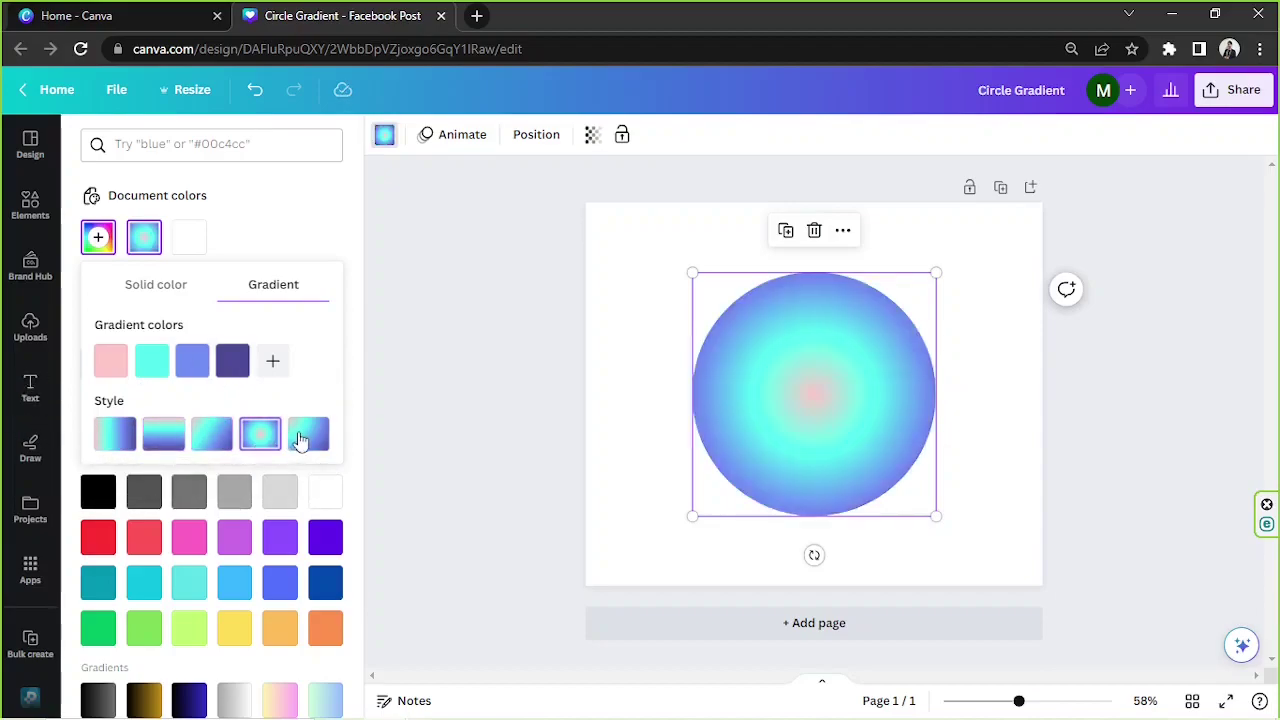
{"action": "left_click", "coordinate": [300, 438]}
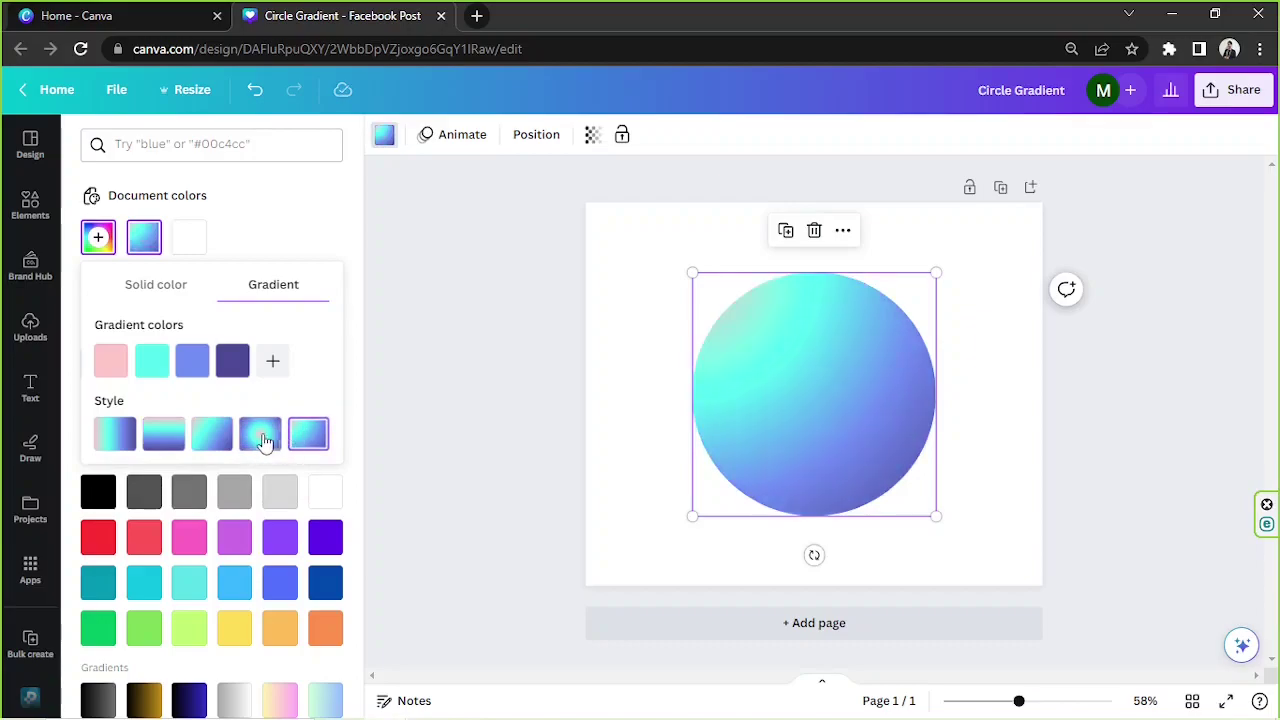
{"action": "left_click", "coordinate": [260, 436]}
{"action": "left_click", "coordinate": [210, 436]}
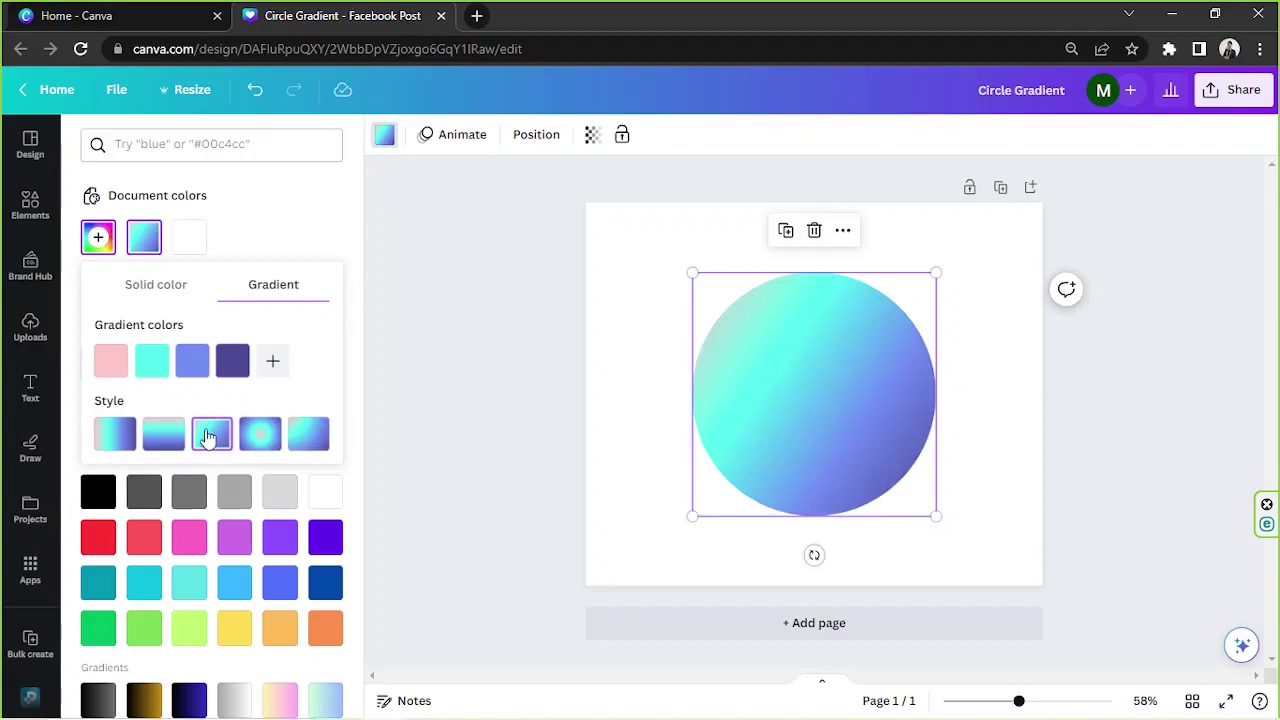
{"action": "left_click", "coordinate": [162, 438]}
{"action": "left_click", "coordinate": [124, 437]}
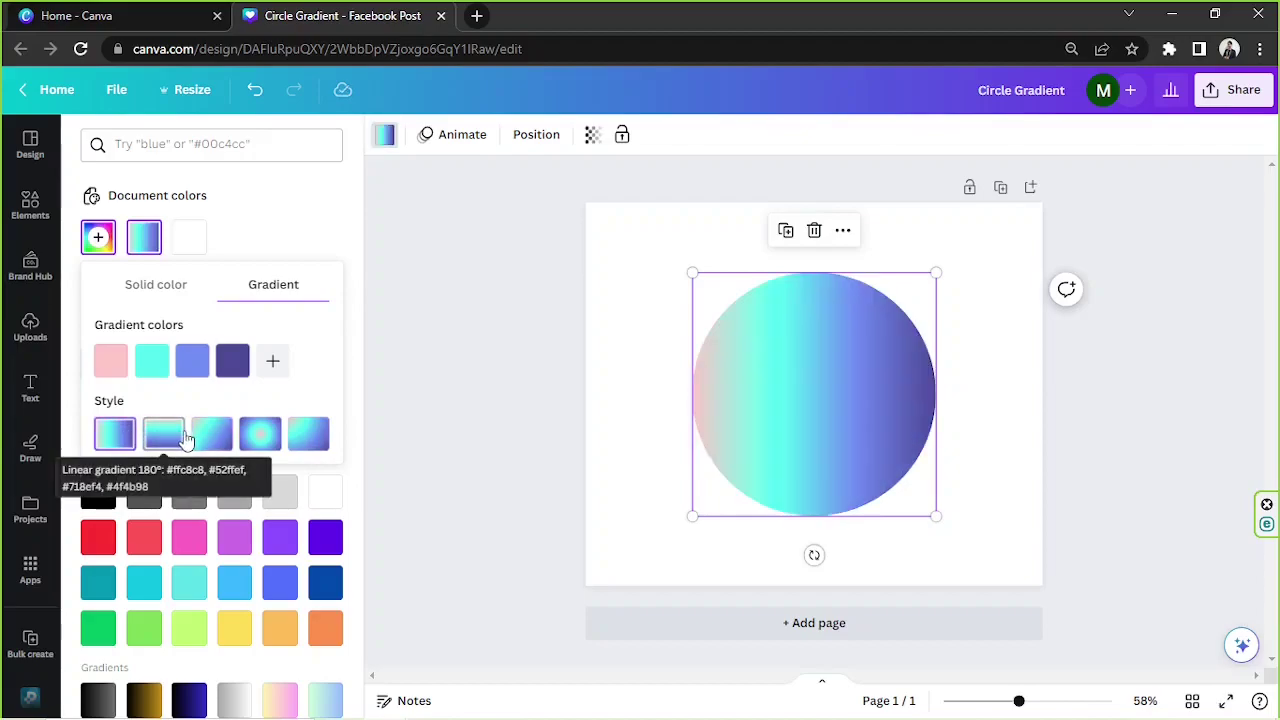
{"action": "left_click", "coordinate": [185, 440]}
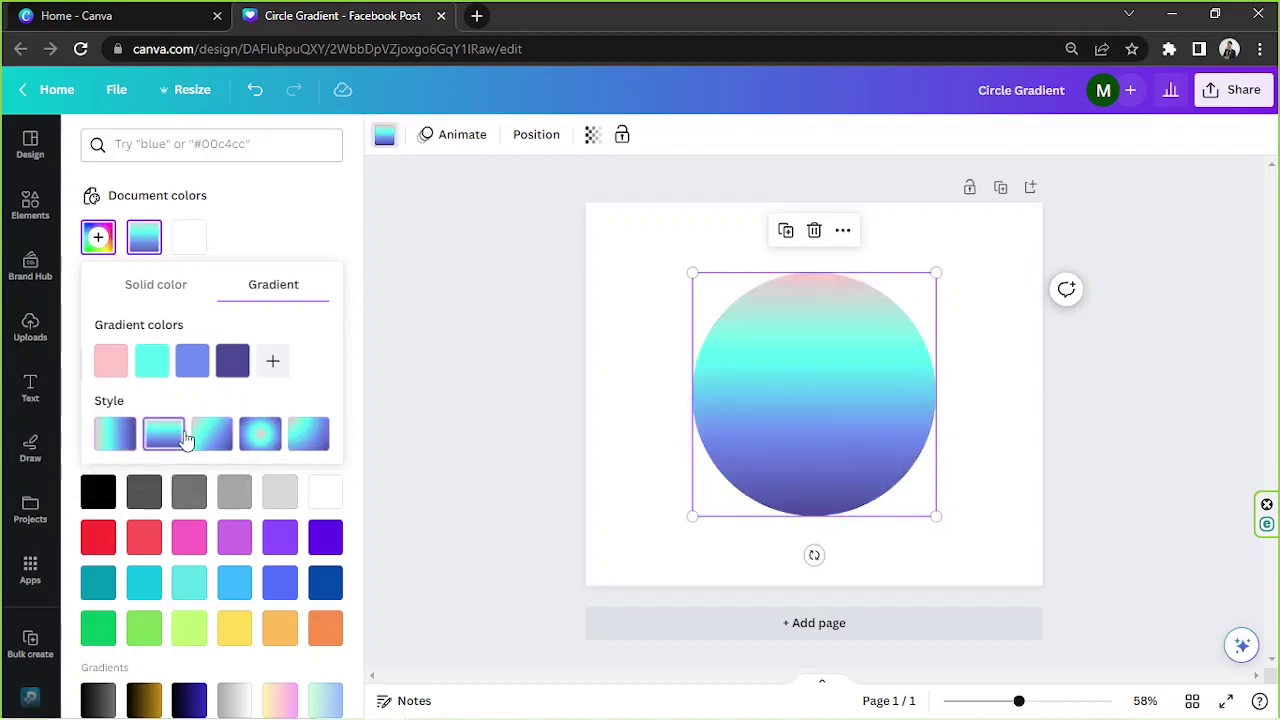
{"action": "left_click", "coordinate": [311, 447]}
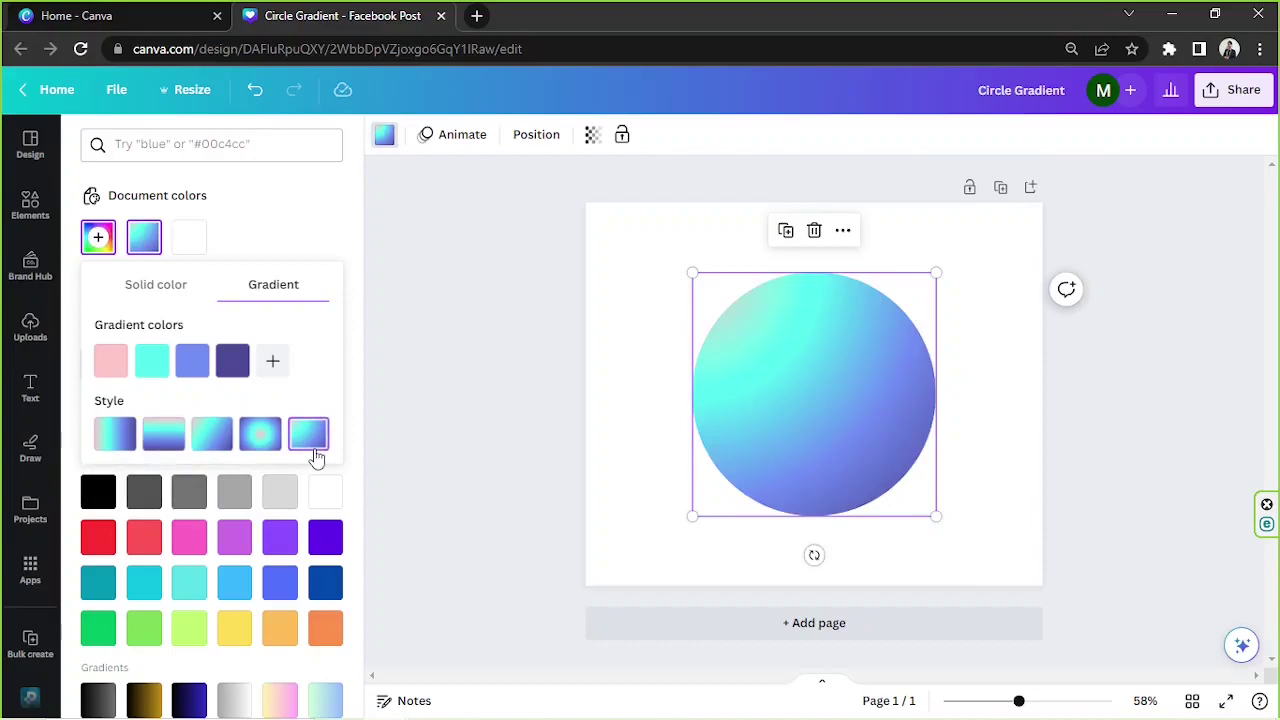
{"action": "left_click", "coordinate": [206, 446]}
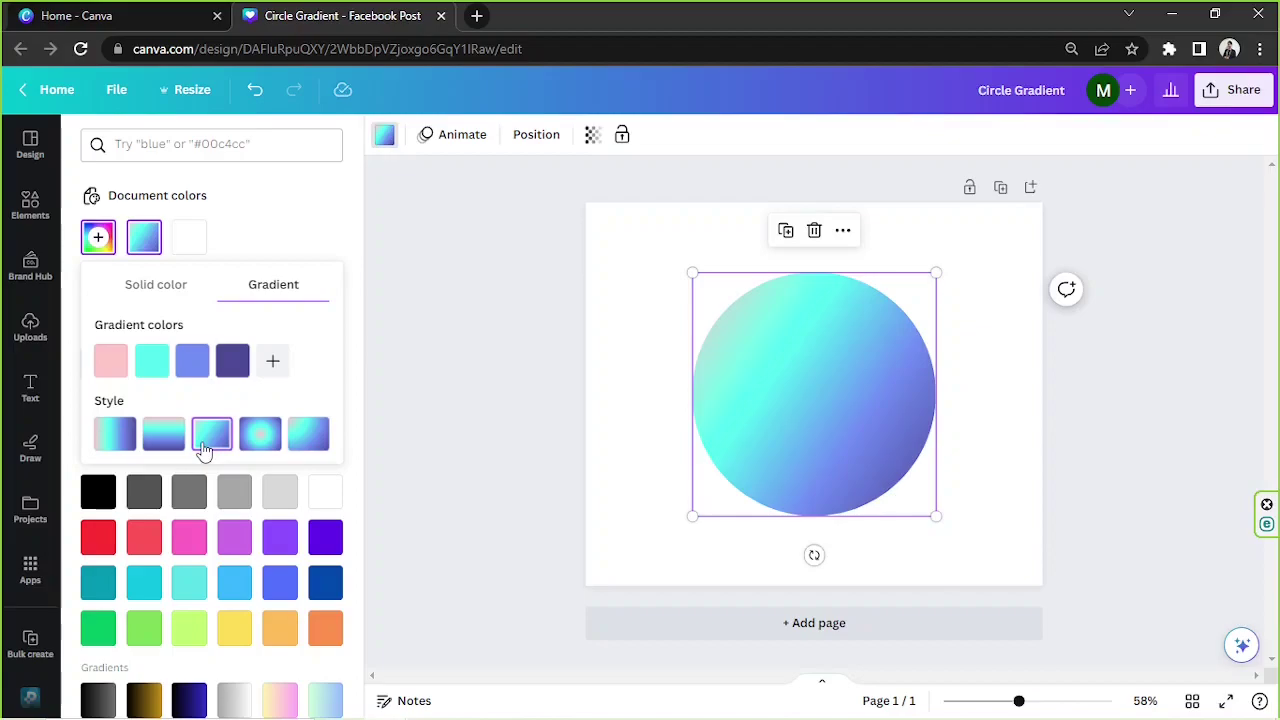
{"action": "left_click", "coordinate": [1040, 428]}
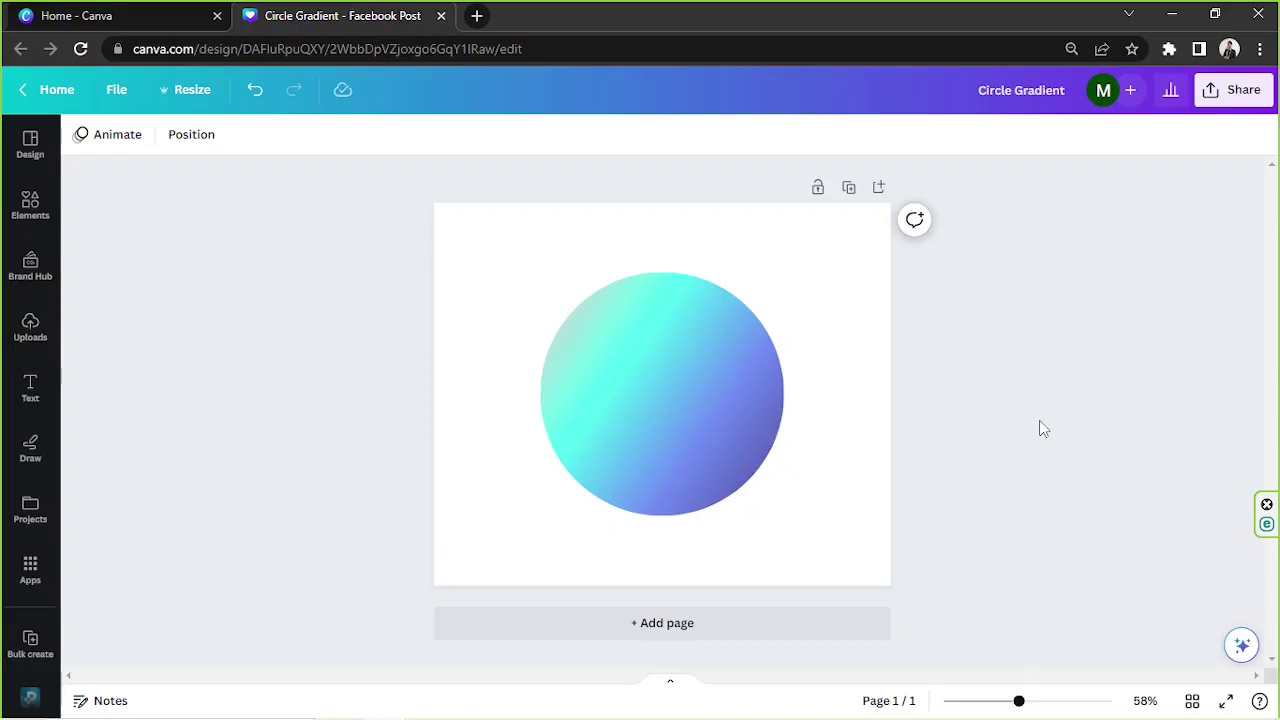
Search the elements for "gradient" and narrow the results to photos
{"action": "left_click", "coordinate": [30, 200]}
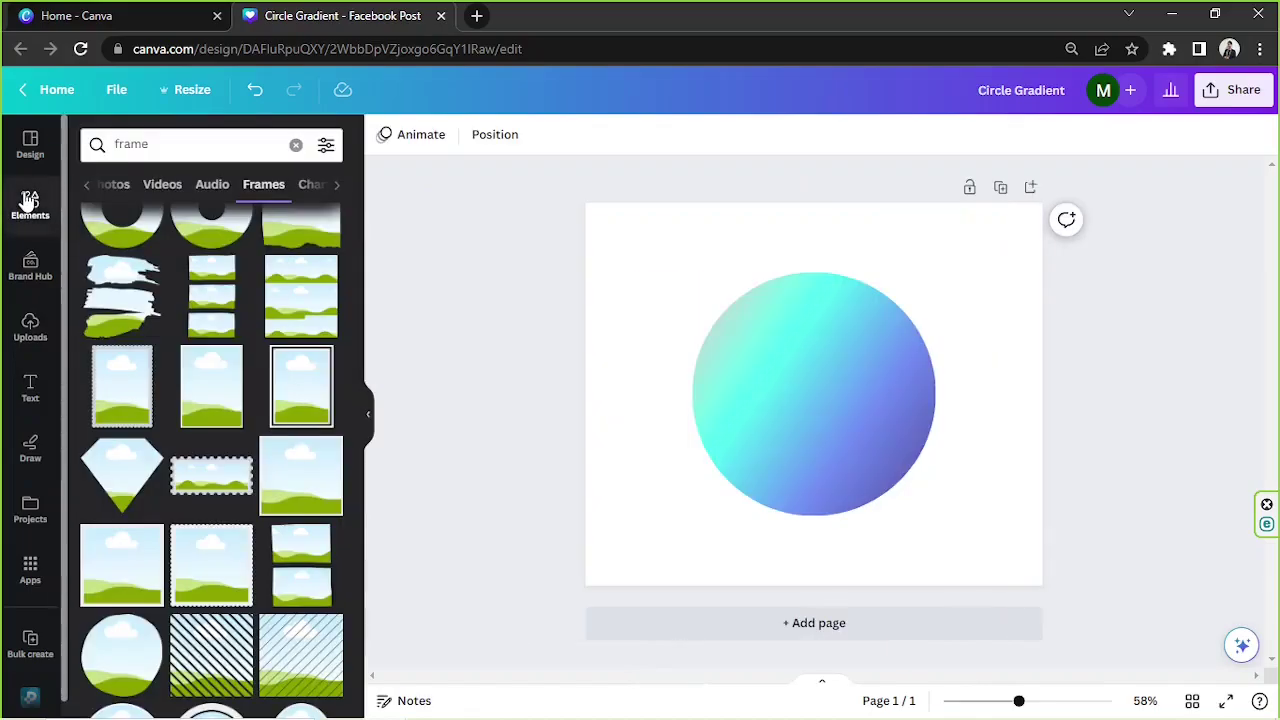
{"action": "left_click", "coordinate": [183, 140]}
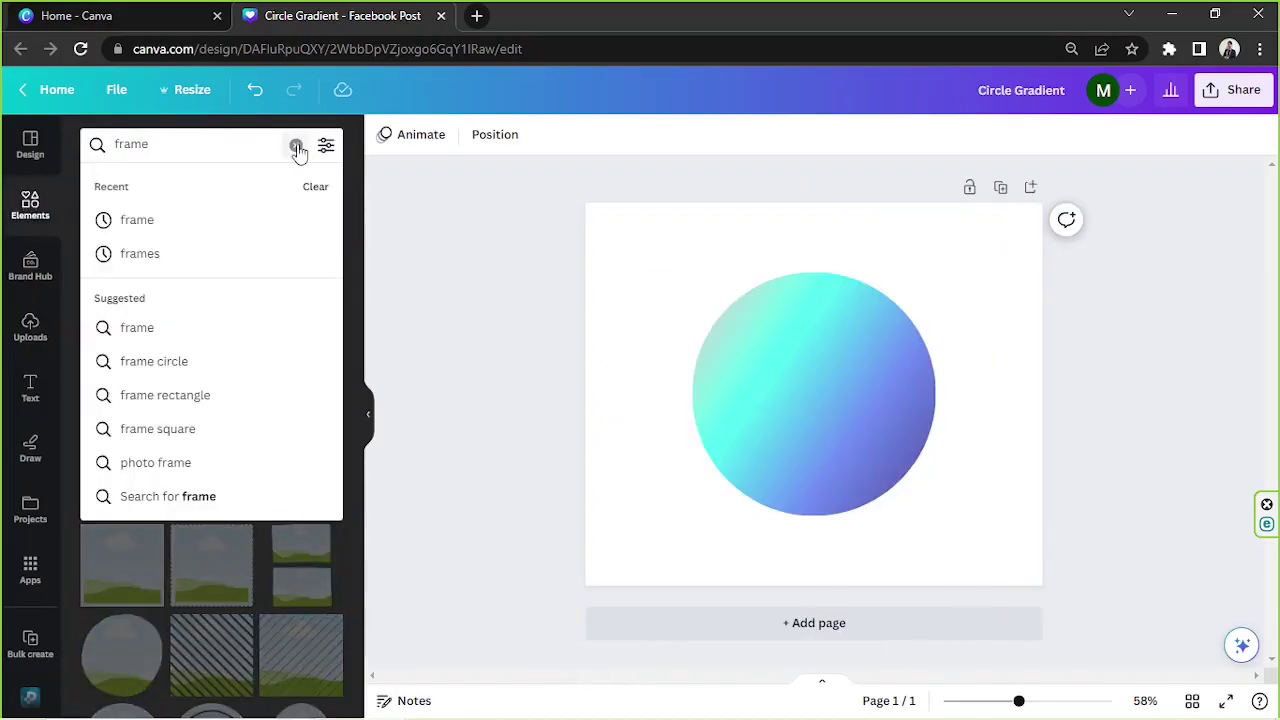
{"action": "left_click", "coordinate": [296, 147]}
{"action": "left_click", "coordinate": [243, 140]}
{"action": "type", "text": "gradient"}
{"action": "key", "text": "Return"}
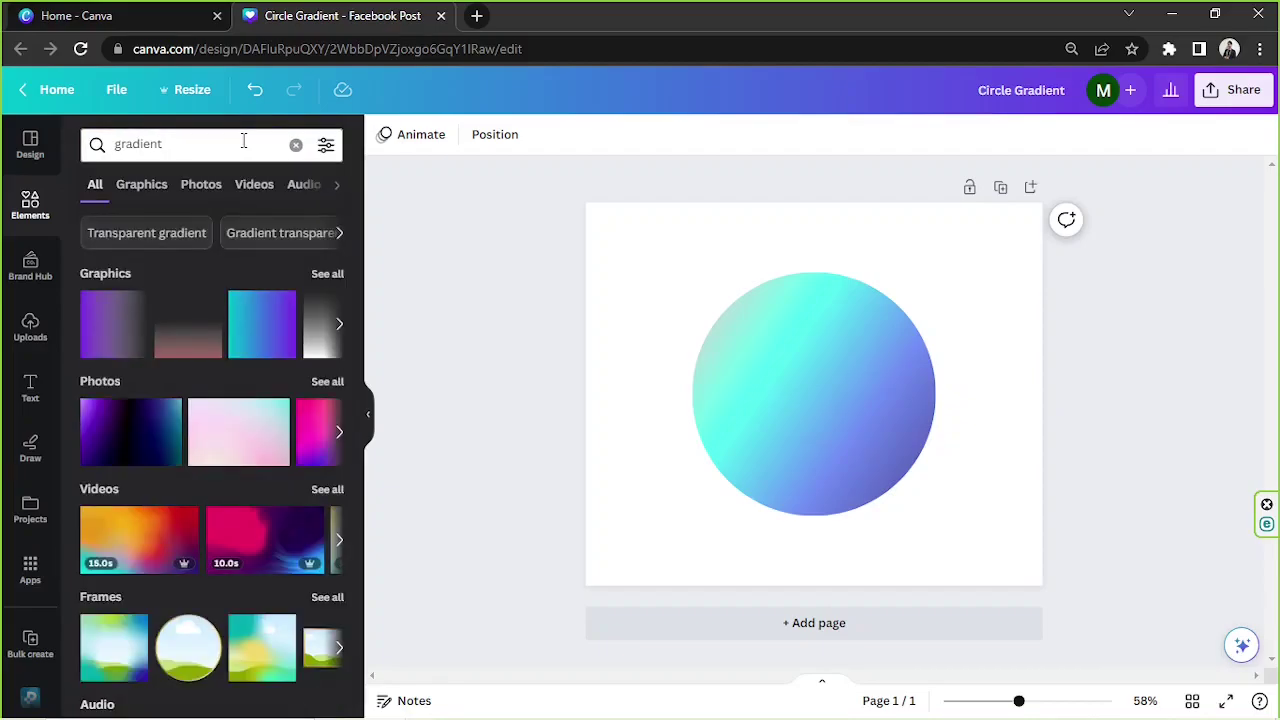
{"action": "left_click", "coordinate": [140, 189]}
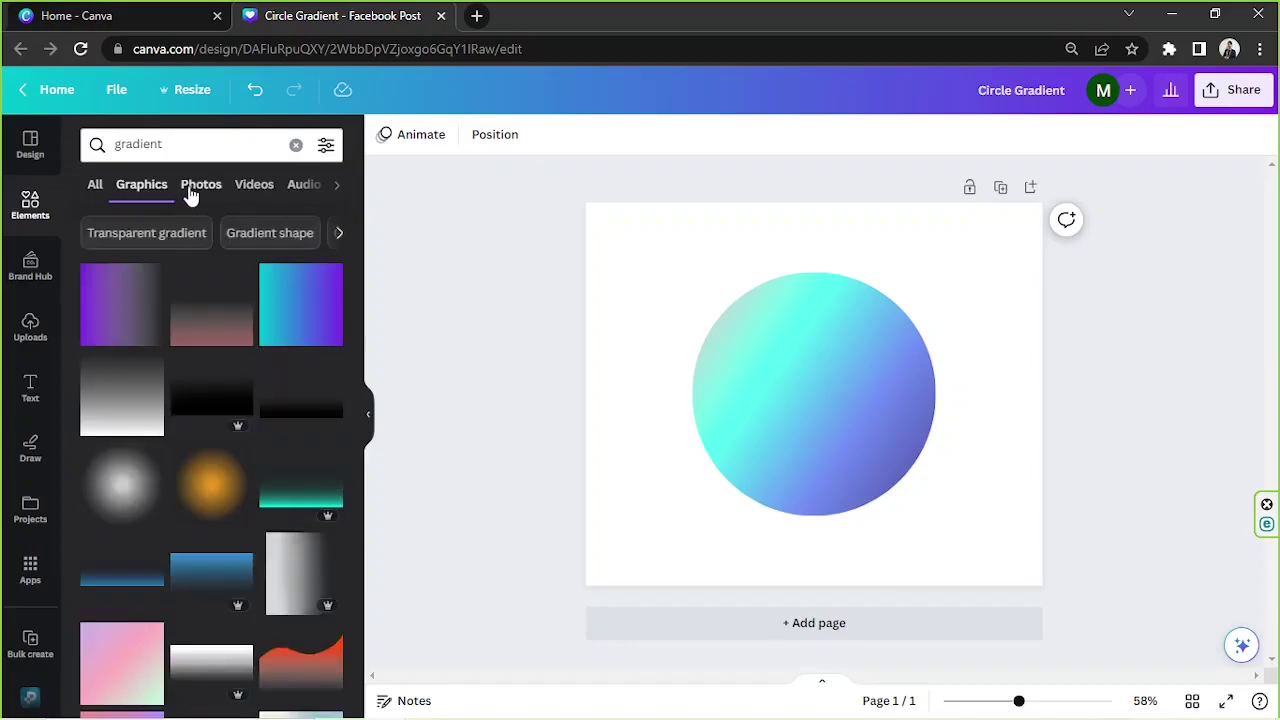
{"action": "left_click", "coordinate": [191, 193]}
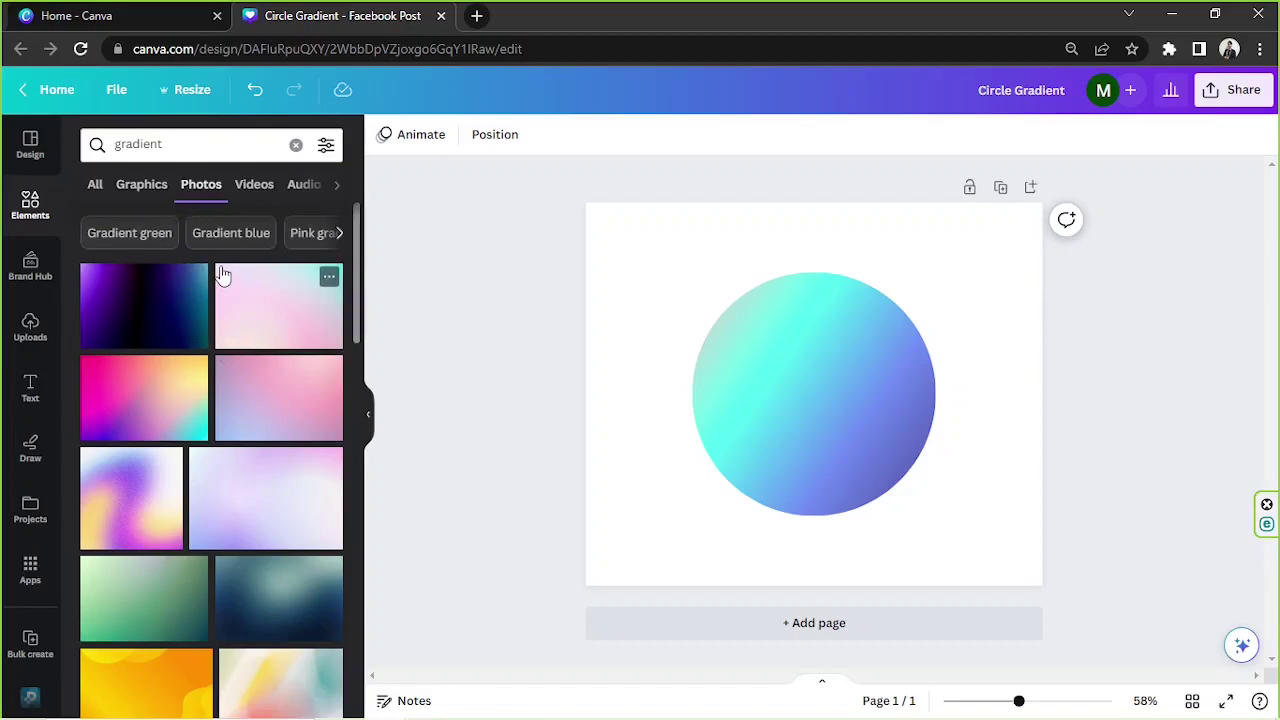
Browse the gradient photos and try the peach gradient and the dark red-and-blue gradient in the circle
{"action": "scroll", "coordinate": [223, 285], "scroll_direction": "down", "scroll_amount": 5}
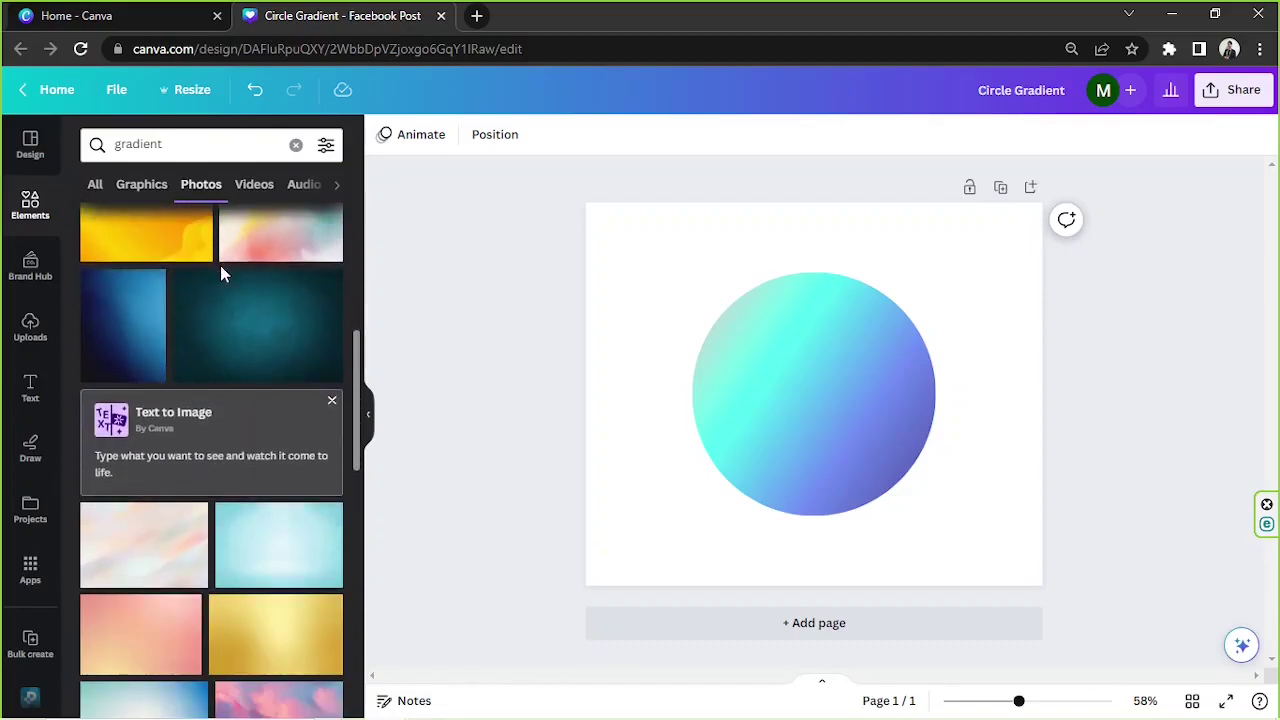
{"action": "scroll", "coordinate": [220, 268], "scroll_direction": "up", "scroll_amount": 10}
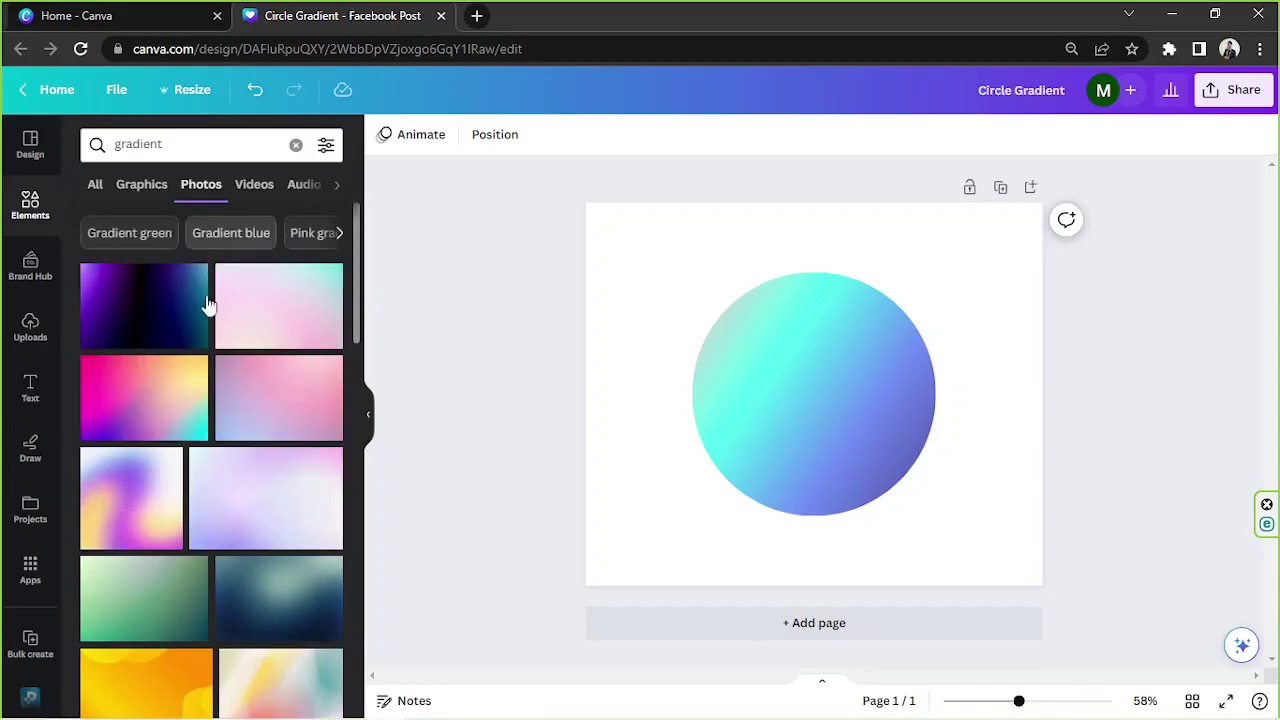
{"action": "scroll", "coordinate": [213, 364], "scroll_direction": "down", "scroll_amount": 2}
{"action": "scroll", "coordinate": [211, 366], "scroll_direction": "down", "scroll_amount": 15}
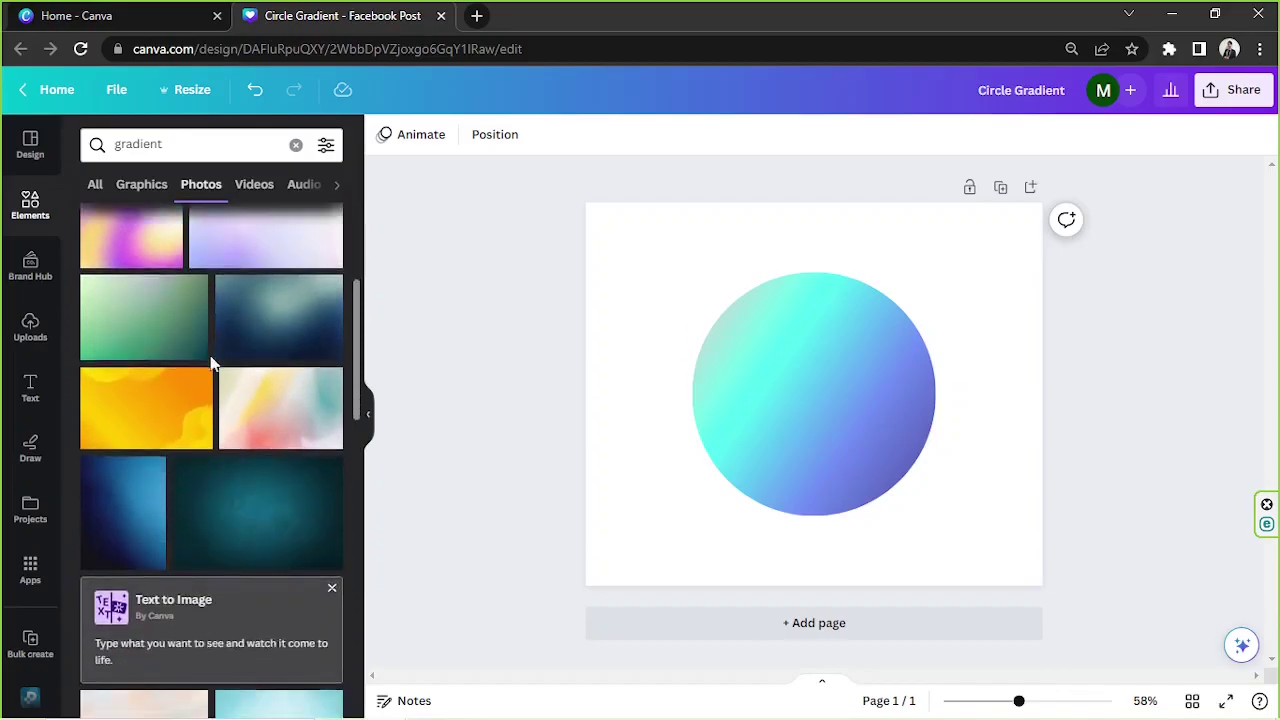
{"action": "scroll", "coordinate": [210, 364], "scroll_direction": "up", "scroll_amount": 15}
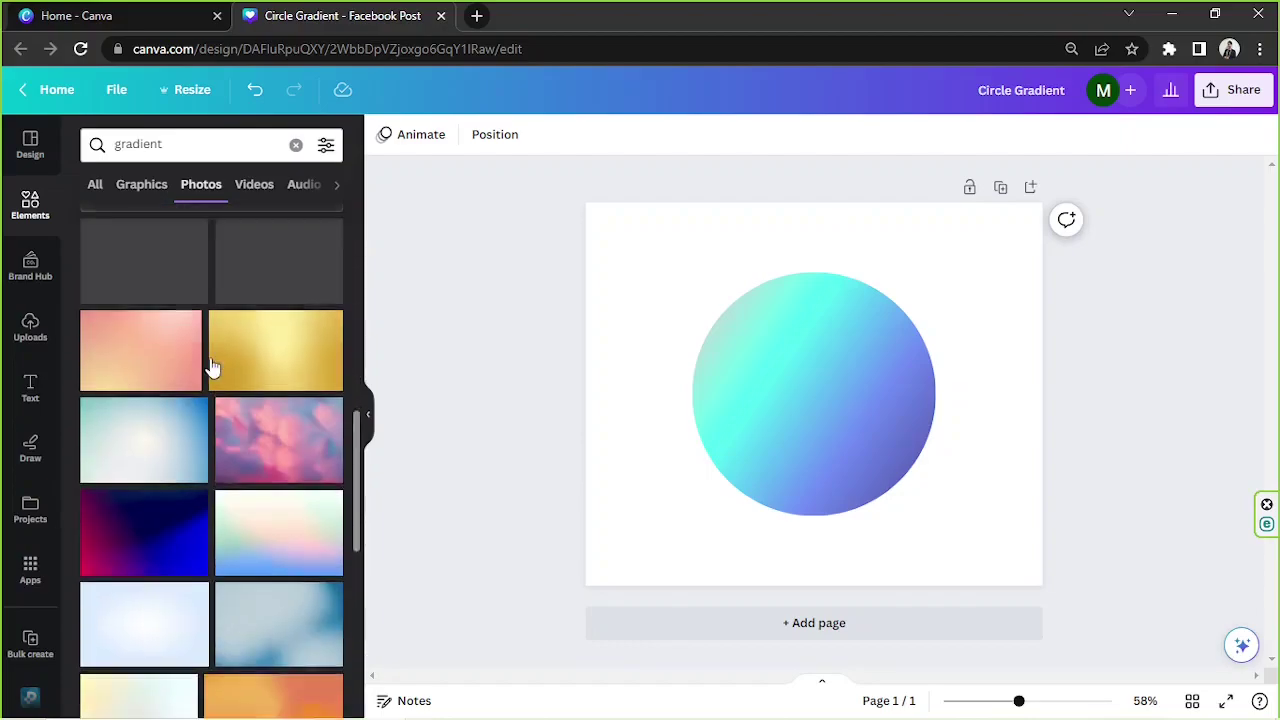
{"action": "left_click_drag", "start_coordinate": [130, 455], "coordinate": [772, 466]}
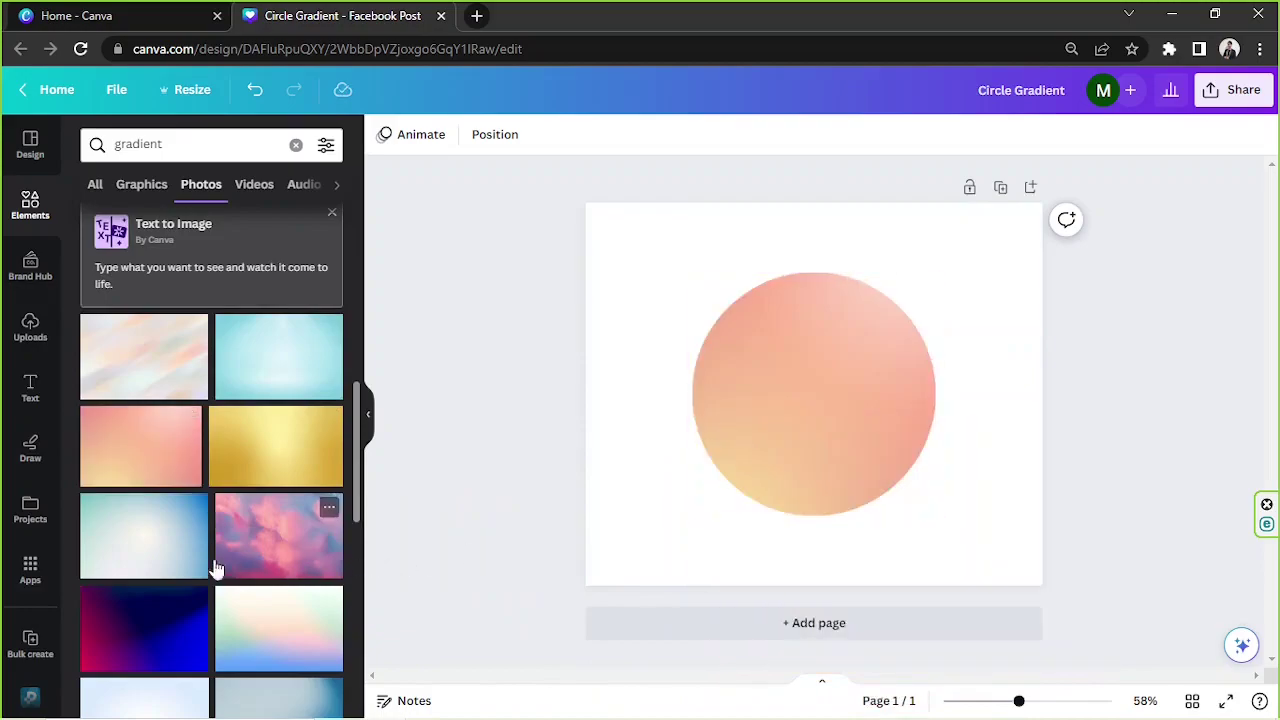
{"action": "left_click_drag", "start_coordinate": [157, 614], "coordinate": [847, 427]}
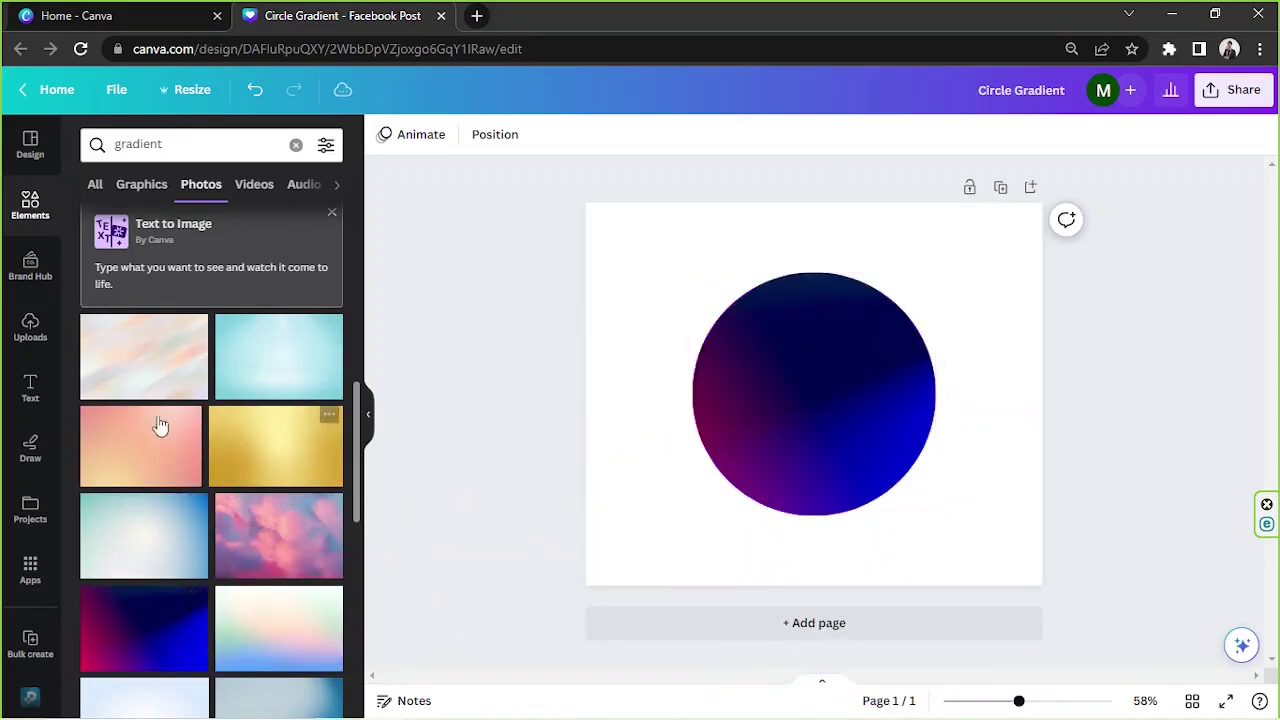
Try the purple, pink and wavy blue gradient photos in the circle and settle on the cyan gradient with violet and pink edges
{"action": "scroll", "coordinate": [137, 423], "scroll_direction": "down", "scroll_amount": 3}
{"action": "left_click_drag", "start_coordinate": [137, 423], "coordinate": [855, 452]}
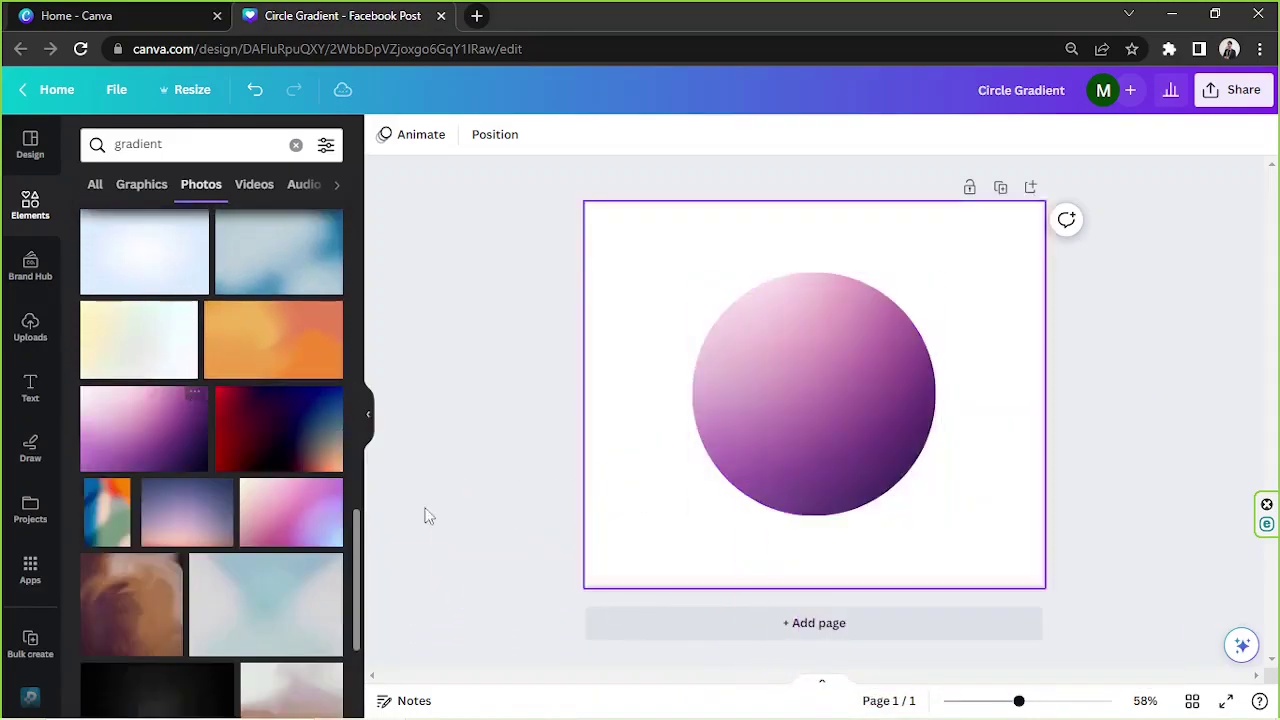
{"action": "left_click_drag", "start_coordinate": [287, 405], "coordinate": [790, 390]}
{"action": "scroll", "coordinate": [249, 437], "scroll_direction": "down", "scroll_amount": 3}
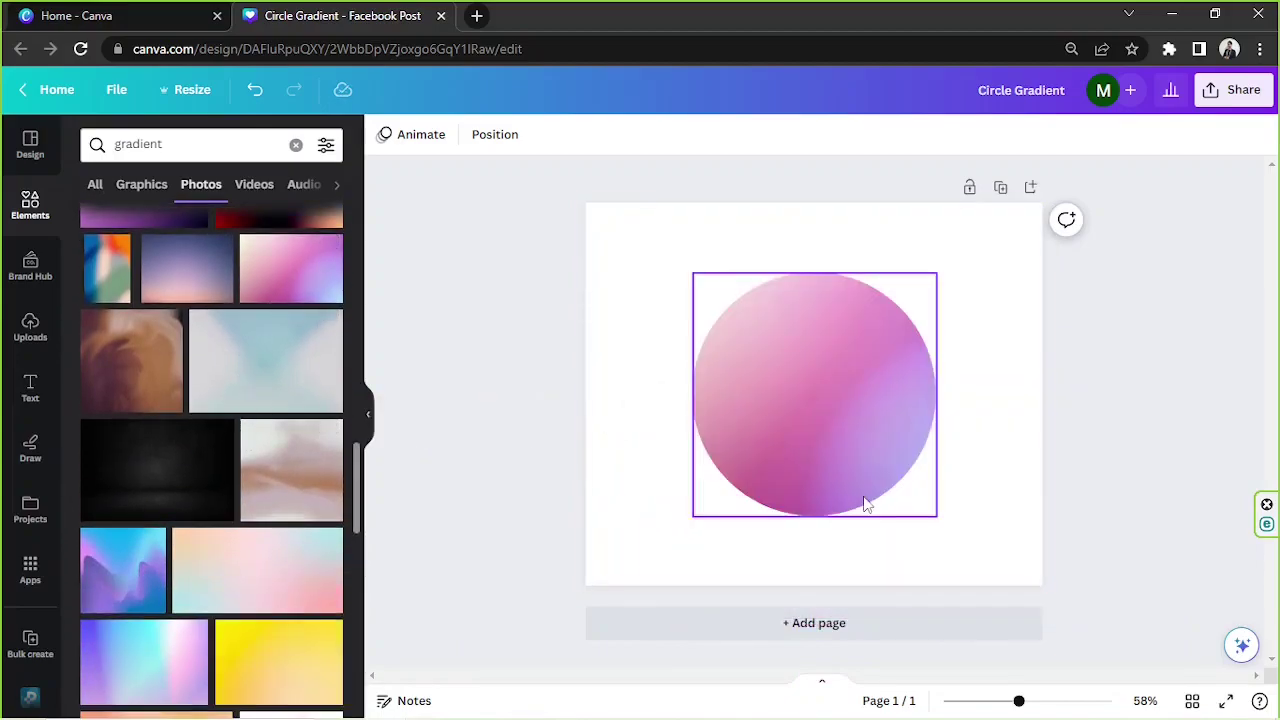
{"action": "left_click_drag", "start_coordinate": [150, 548], "coordinate": [755, 460]}
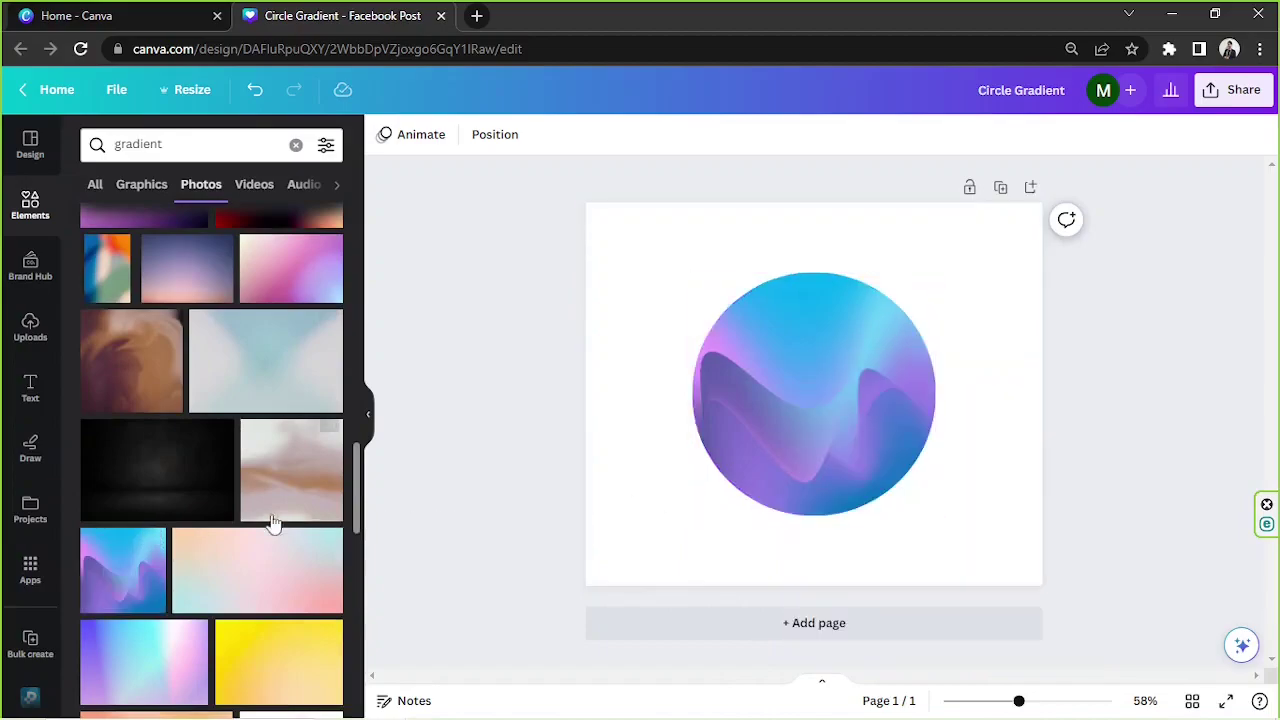
{"action": "scroll", "coordinate": [200, 543], "scroll_direction": "down", "scroll_amount": 3}
{"action": "left_click_drag", "start_coordinate": [200, 509], "coordinate": [757, 552]}
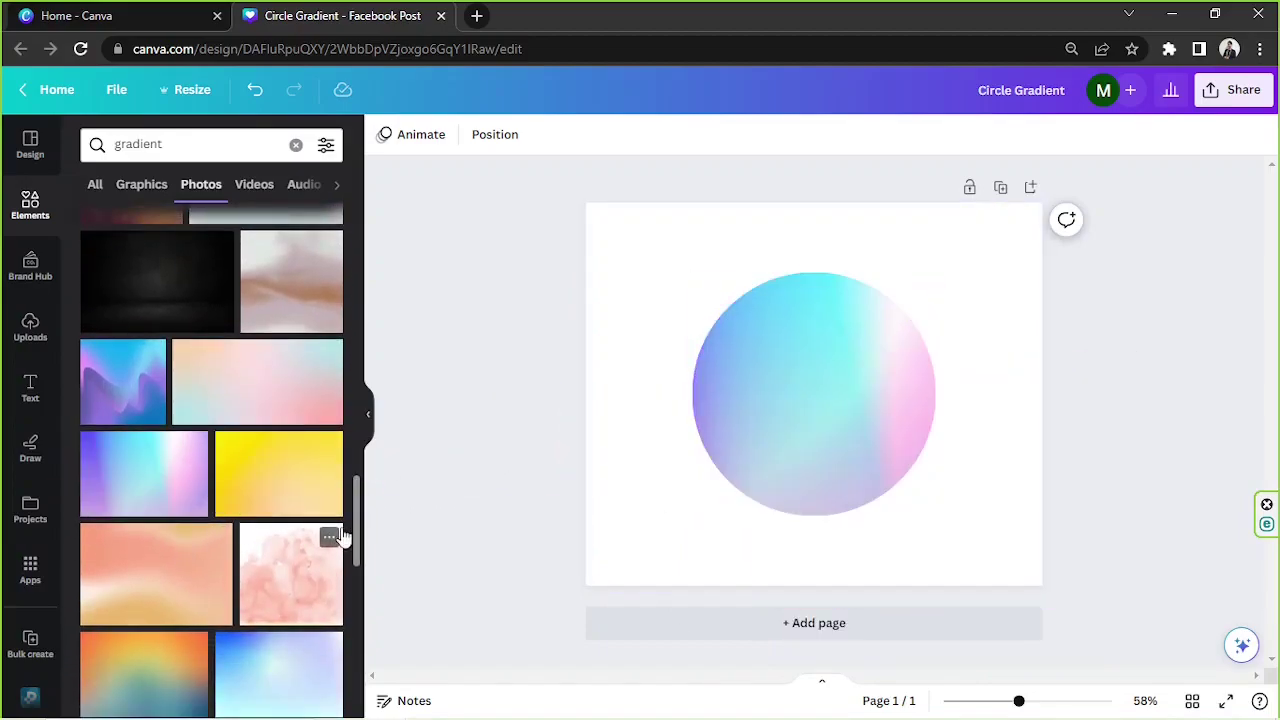
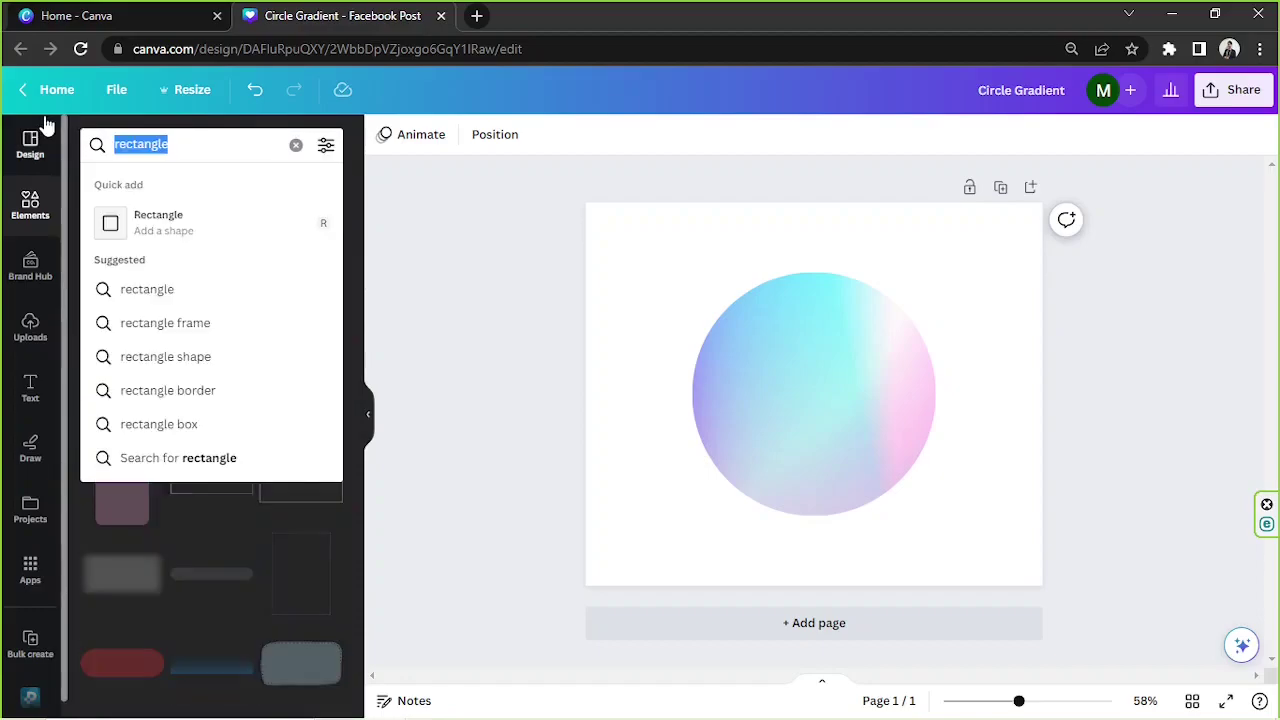
Search the graphics for "square" and add the thin gold square outline to the design
{"action": "key", "text": "Return"}
{"action": "scroll", "coordinate": [207, 335], "scroll_direction": "down", "scroll_amount": 2}
{"action": "scroll", "coordinate": [207, 335], "scroll_direction": "down", "scroll_amount": 10}
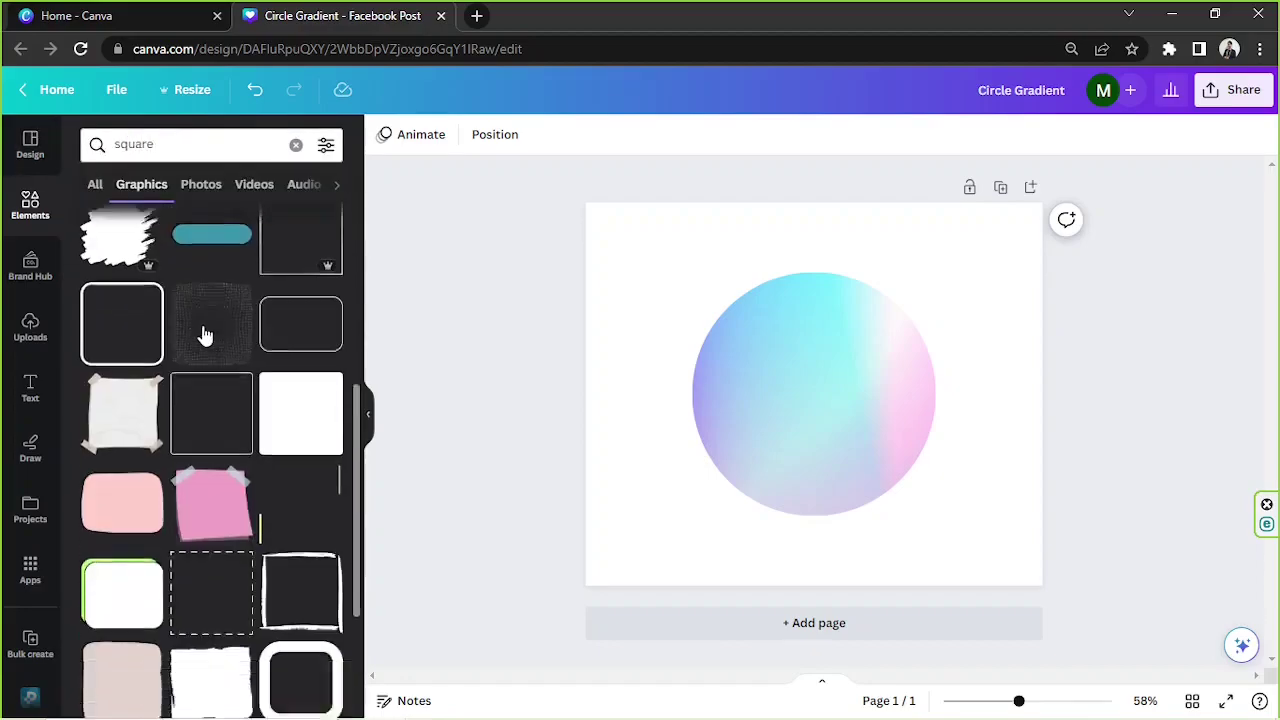
{"action": "left_click", "coordinate": [289, 317]}
Shrink the gold square outline, rotate it into a diamond and centre it over the circle
{"action": "left_click_drag", "start_coordinate": [967, 548], "coordinate": [874, 454]}
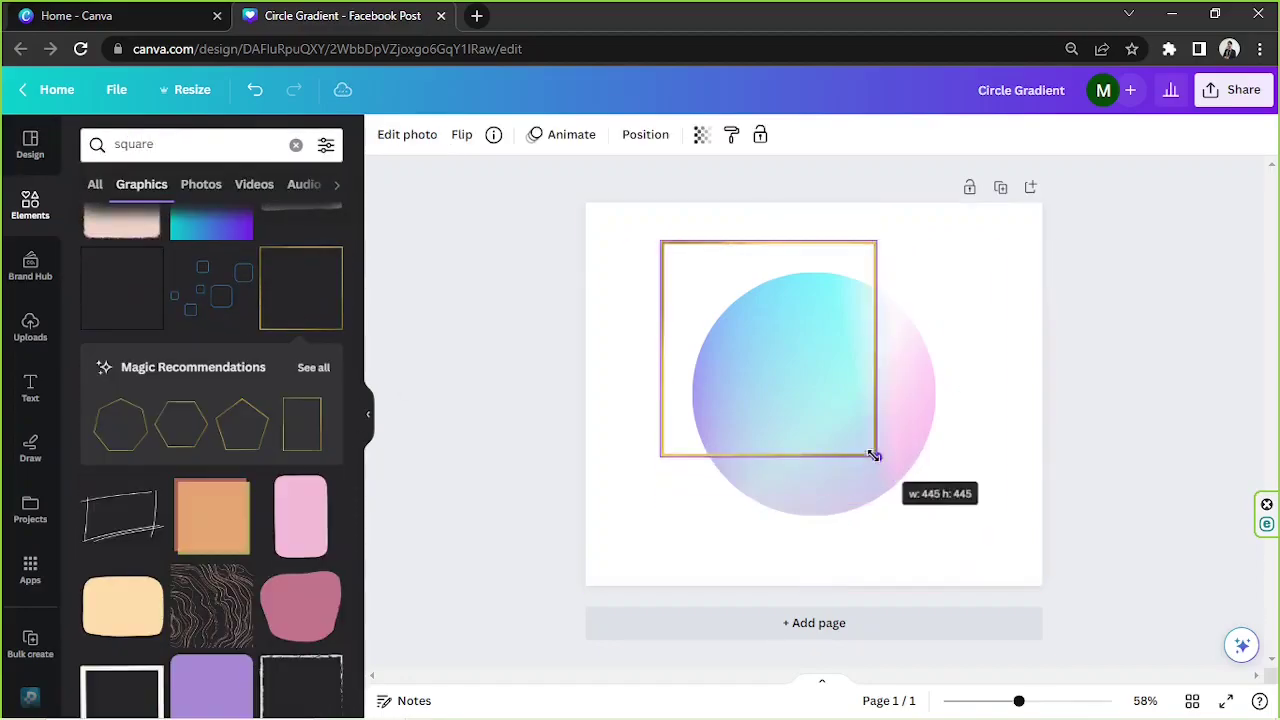
{"action": "left_click_drag", "start_coordinate": [760, 486], "coordinate": [869, 457]}
{"action": "left_click_drag", "start_coordinate": [800, 434], "coordinate": [676, 470]}
{"action": "left_click_drag", "start_coordinate": [649, 531], "coordinate": [813, 533]}
{"action": "left_click_drag", "start_coordinate": [913, 495], "coordinate": [914, 500]}
{"action": "left_click_drag", "start_coordinate": [813, 551], "coordinate": [813, 514]}
{"action": "left_click_drag", "start_coordinate": [908, 416], "coordinate": [908, 428]}
{"action": "key", "text": "Escape"}
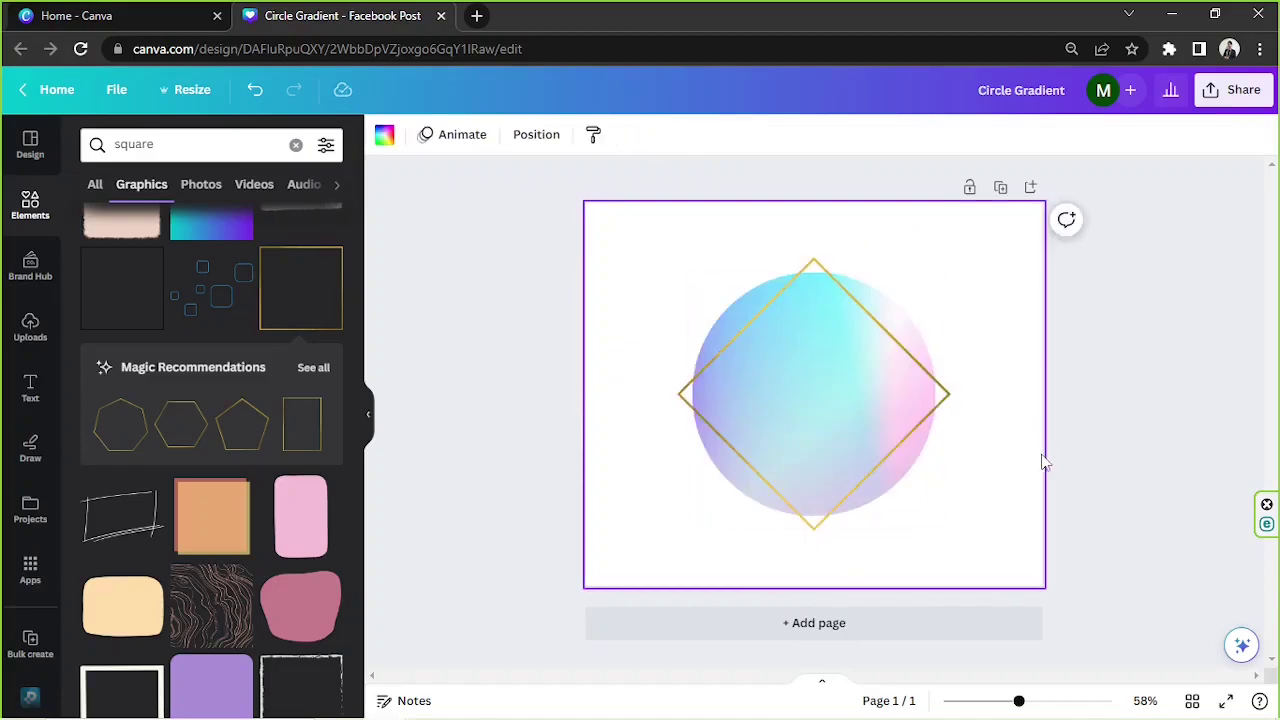
Enlarge the gold diamond moderately so its corners extend beyond the circle on every side
{"action": "left_click", "coordinate": [823, 460]}
{"action": "left_click_drag", "start_coordinate": [814, 514], "coordinate": [814, 557]}
{"action": "left_click", "coordinate": [983, 531]}
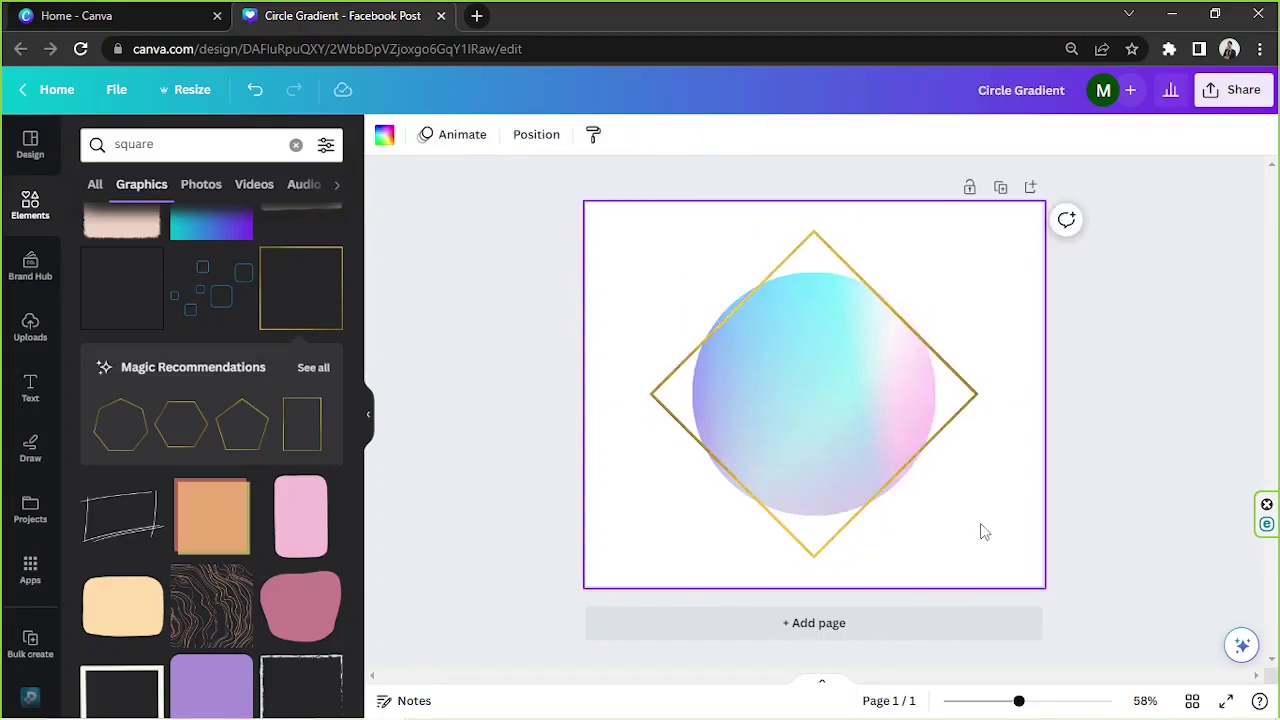
{"action": "left_click", "coordinate": [955, 420]}
{"action": "left_click_drag", "start_coordinate": [814, 562], "coordinate": [814, 536]}
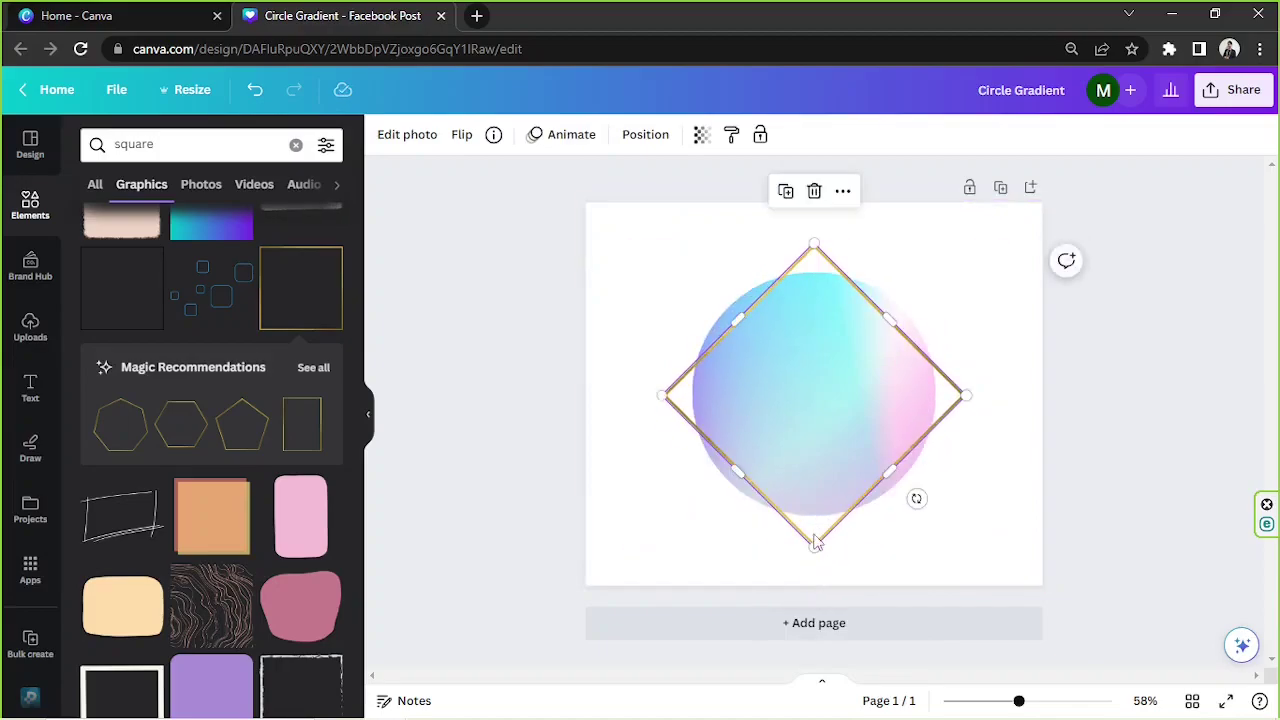
{"action": "key", "text": "Escape"}
Search the elements for "flowers" and narrow the results to photos
{"action": "left_click", "coordinate": [296, 146]}
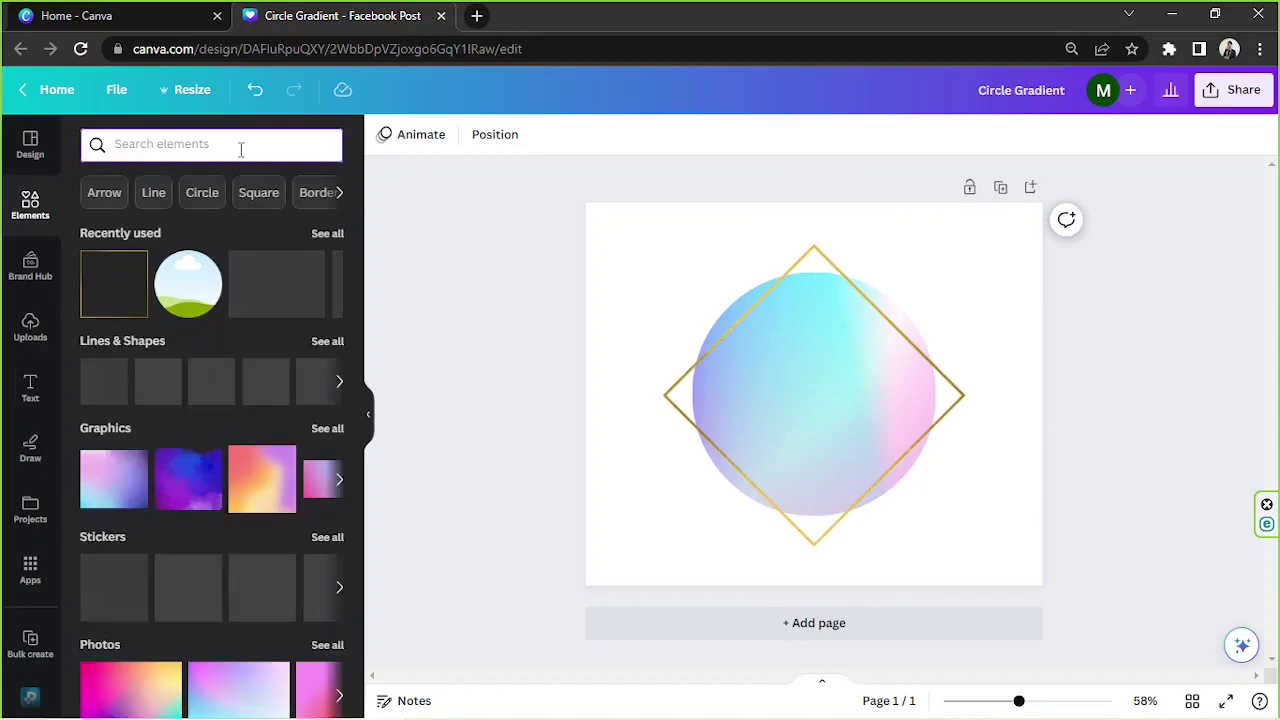
{"action": "type", "text": "flowers"}
{"action": "key", "text": "Return"}
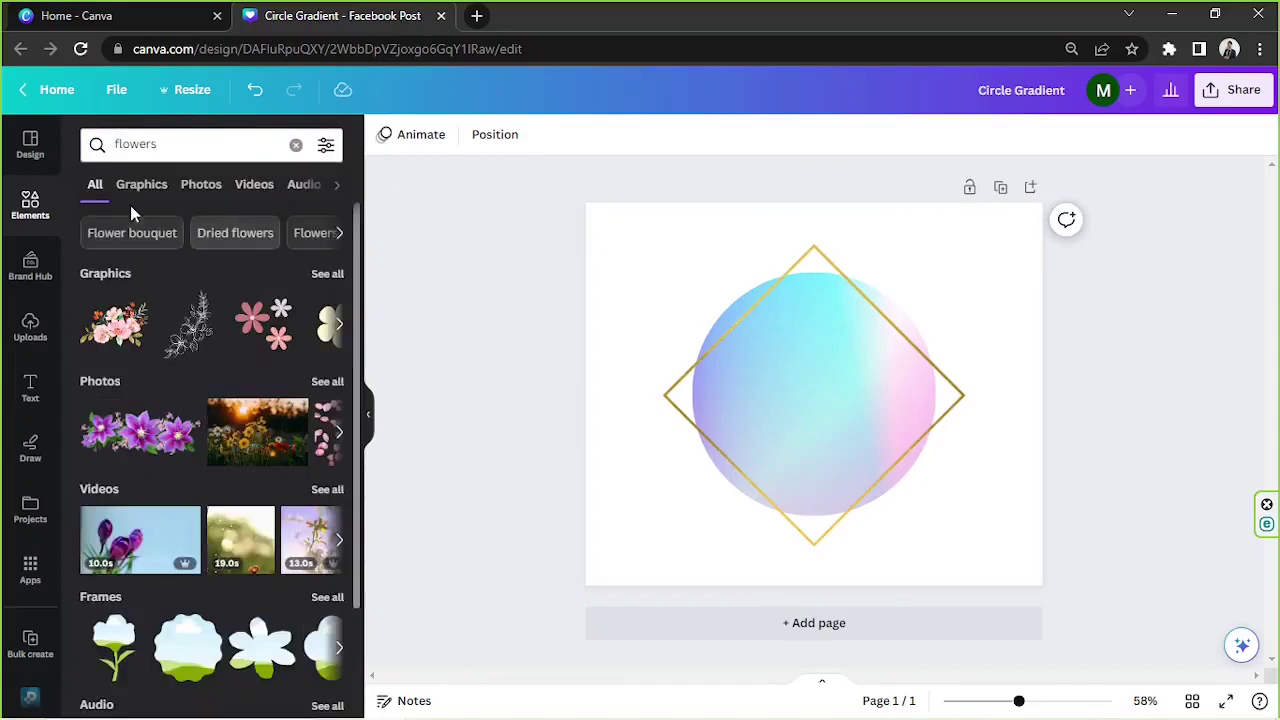
{"action": "left_click", "coordinate": [141, 184]}
{"action": "left_click", "coordinate": [193, 190]}
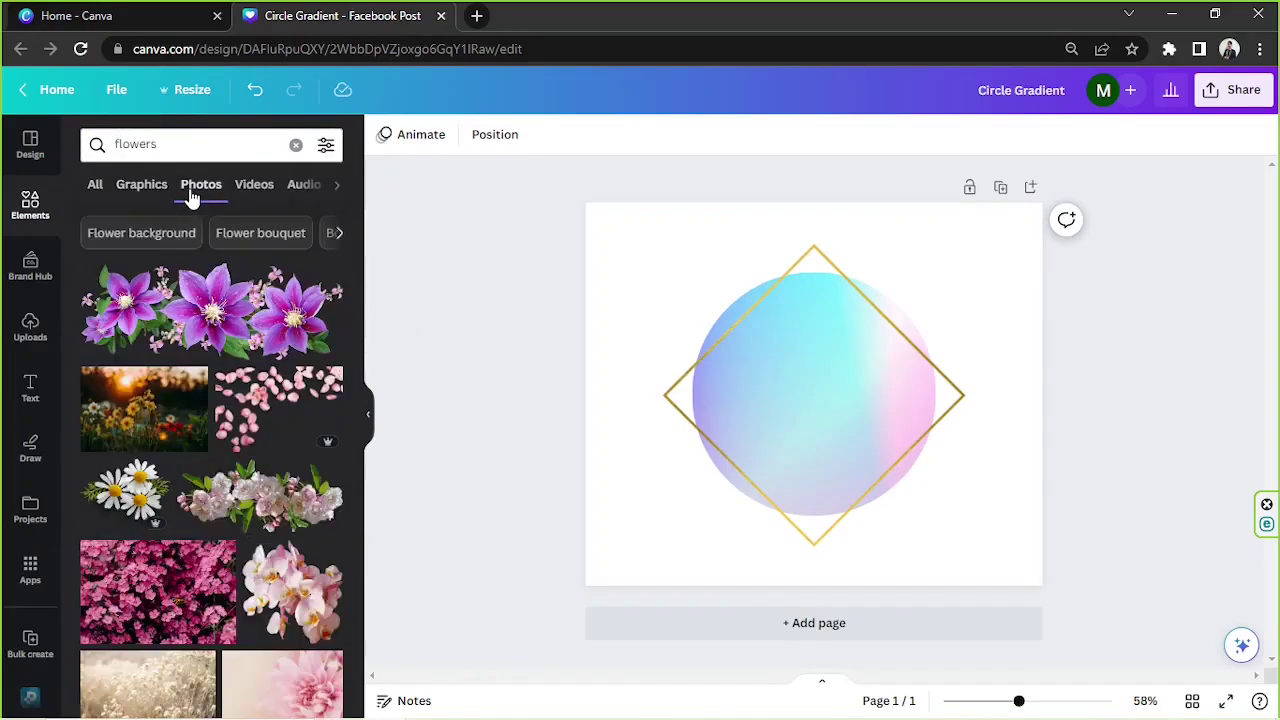
Try the pink rose cluster photo with green leaves on the design at a smaller size and remove it
{"action": "scroll", "coordinate": [250, 395], "scroll_direction": "down", "scroll_amount": 15}
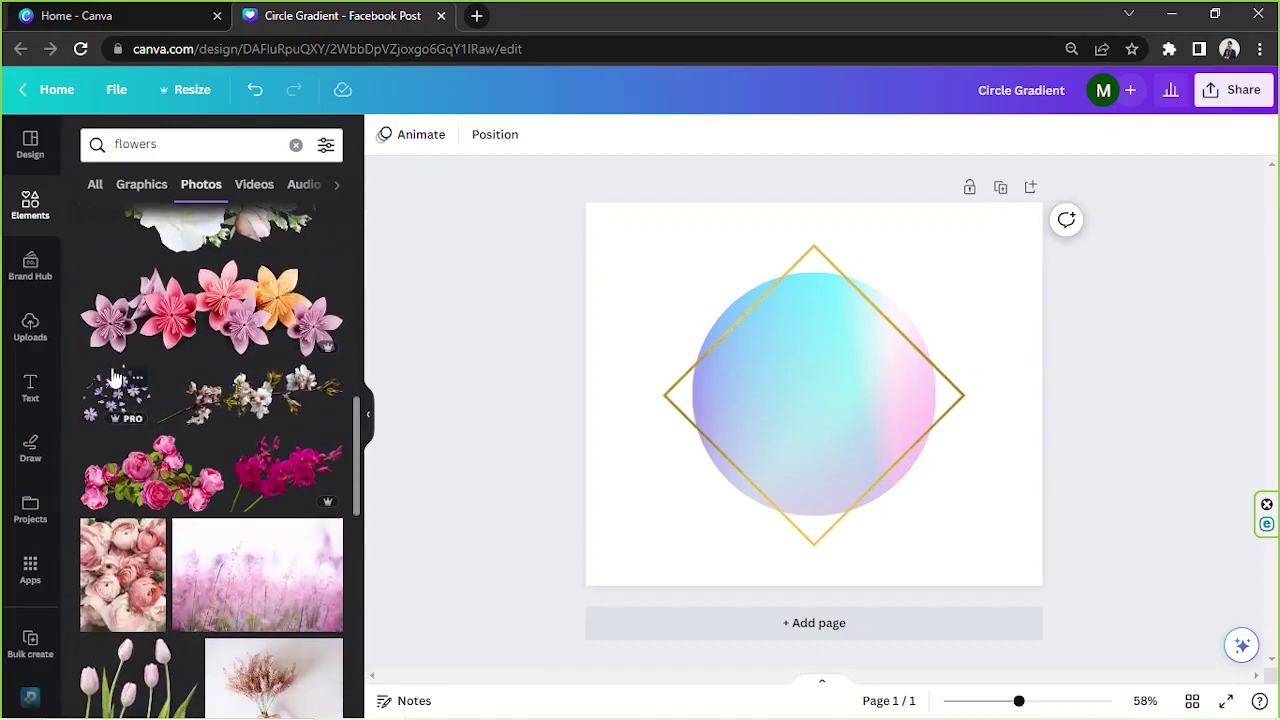
{"action": "scroll", "coordinate": [106, 369], "scroll_direction": "down", "scroll_amount": 10}
{"action": "scroll", "coordinate": [173, 352], "scroll_direction": "up", "scroll_amount": 2}
{"action": "scroll", "coordinate": [173, 348], "scroll_direction": "up", "scroll_amount": 2}
{"action": "left_click", "coordinate": [165, 325]}
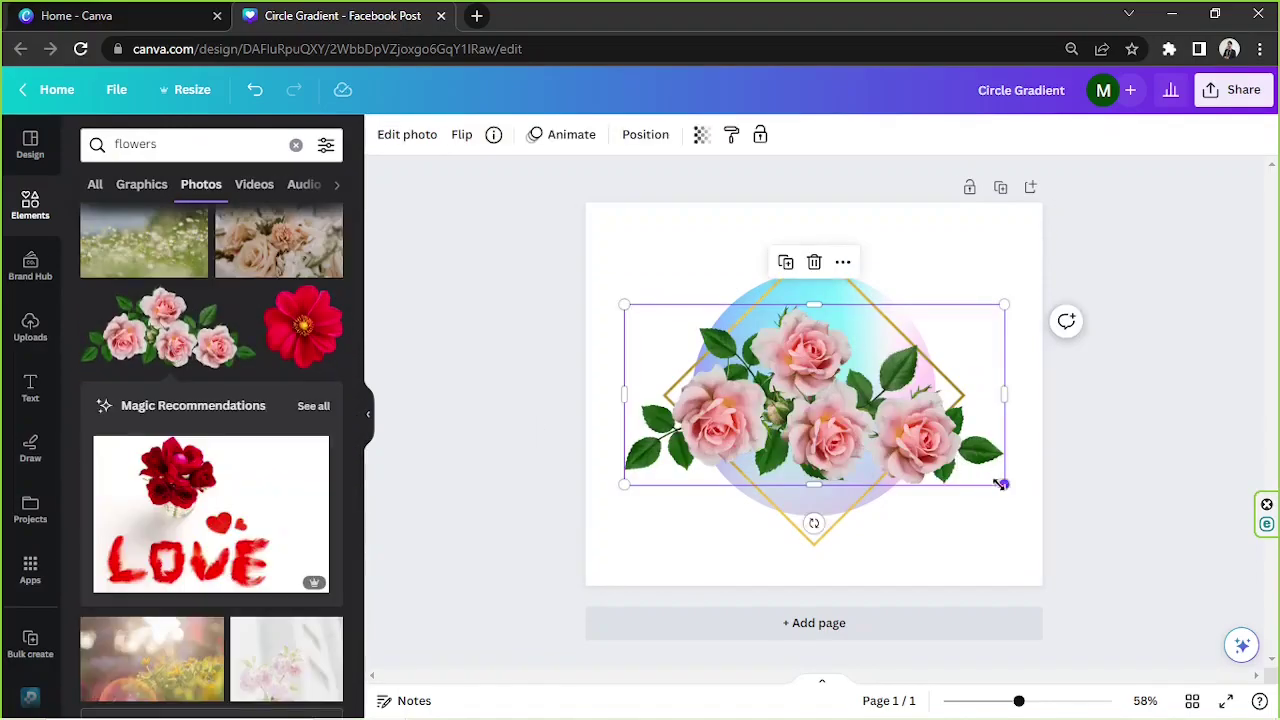
{"action": "left_click_drag", "start_coordinate": [1001, 484], "coordinate": [837, 400]}
{"action": "key", "text": "Delete"}
Add the pink and orange watercolour floral bouquet graphic, shrink it and place it on the circle's lower right edge
{"action": "left_click", "coordinate": [140, 184]}
{"action": "scroll", "coordinate": [263, 414], "scroll_direction": "down", "scroll_amount": 3}
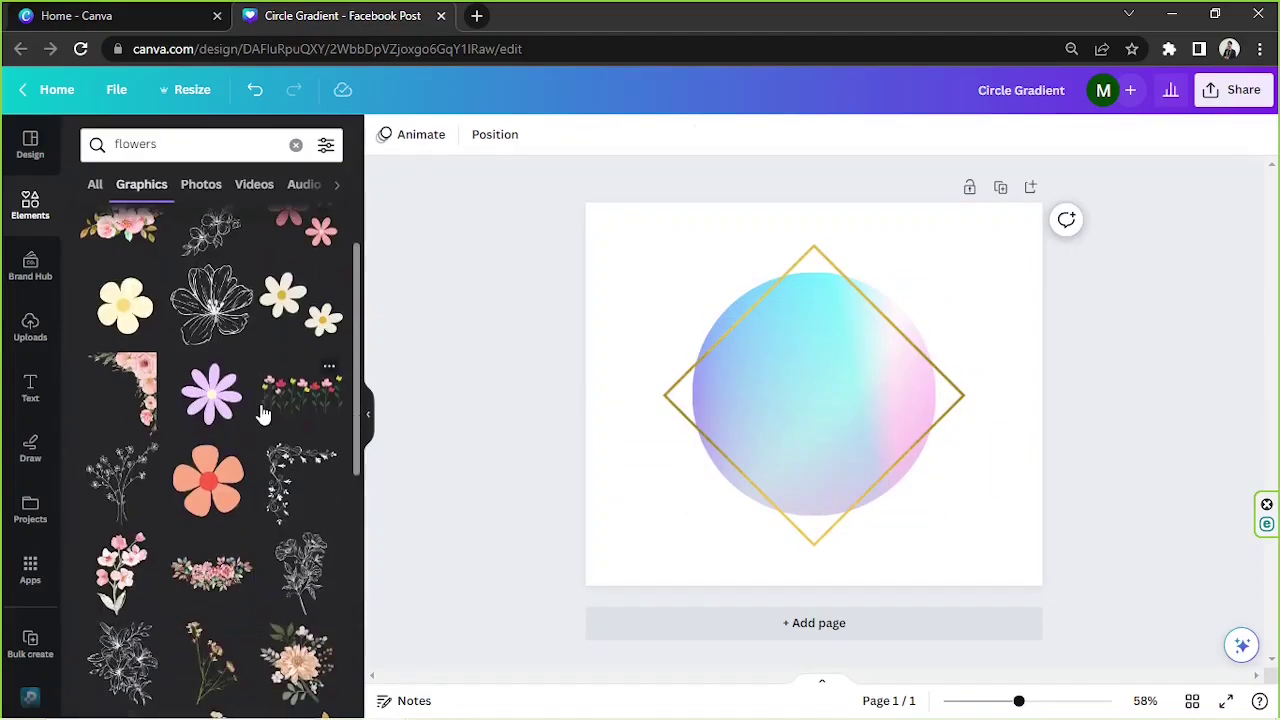
{"action": "scroll", "coordinate": [263, 414], "scroll_direction": "down", "scroll_amount": 3}
{"action": "left_click", "coordinate": [268, 405]}
{"action": "left_click_drag", "start_coordinate": [686, 243], "coordinate": [814, 397]}
{"action": "left_click_drag", "start_coordinate": [918, 530], "coordinate": [929, 513]}
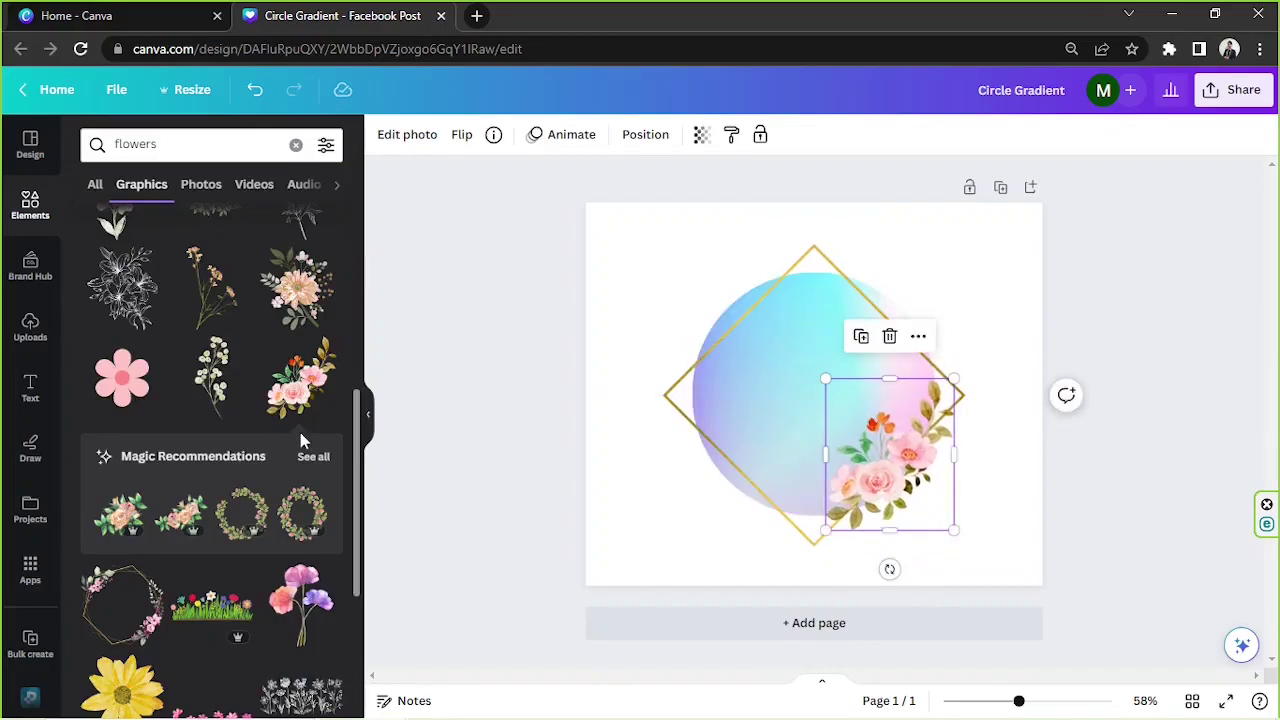
Show all the magic recommendations related to the placed floral bouquet
{"action": "scroll", "coordinate": [263, 405], "scroll_direction": "down", "scroll_amount": 4}
{"action": "scroll", "coordinate": [303, 271], "scroll_direction": "up", "scroll_amount": 2}
{"action": "left_click", "coordinate": [308, 268]}
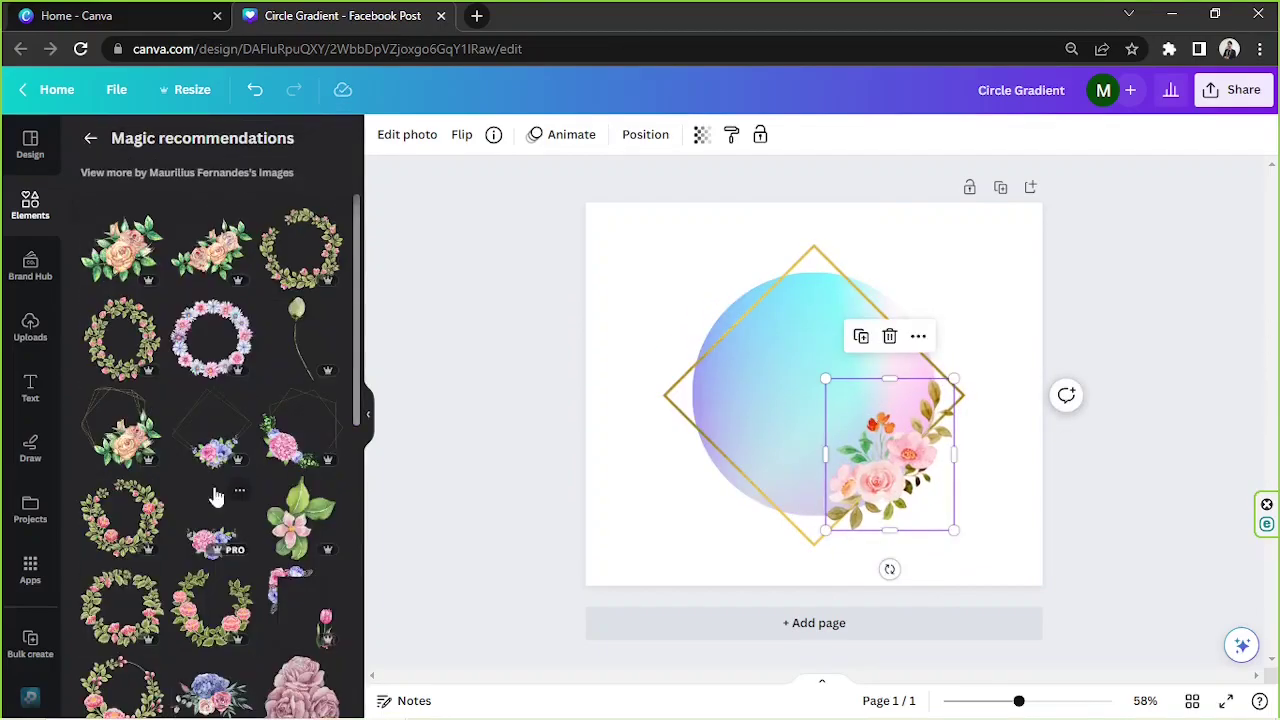
Try the peach rose bouquet with green leaves at a reduced size and delete it
{"action": "left_click", "coordinate": [135, 283]}
{"action": "left_click_drag", "start_coordinate": [1000, 549], "coordinate": [714, 313]}
{"action": "key", "text": "Delete"}
Add the mauve and peach rose bouquet with eucalyptus leaves from the recommendations and shrink it
{"action": "scroll", "coordinate": [210, 435], "scroll_direction": "down", "scroll_amount": 10}
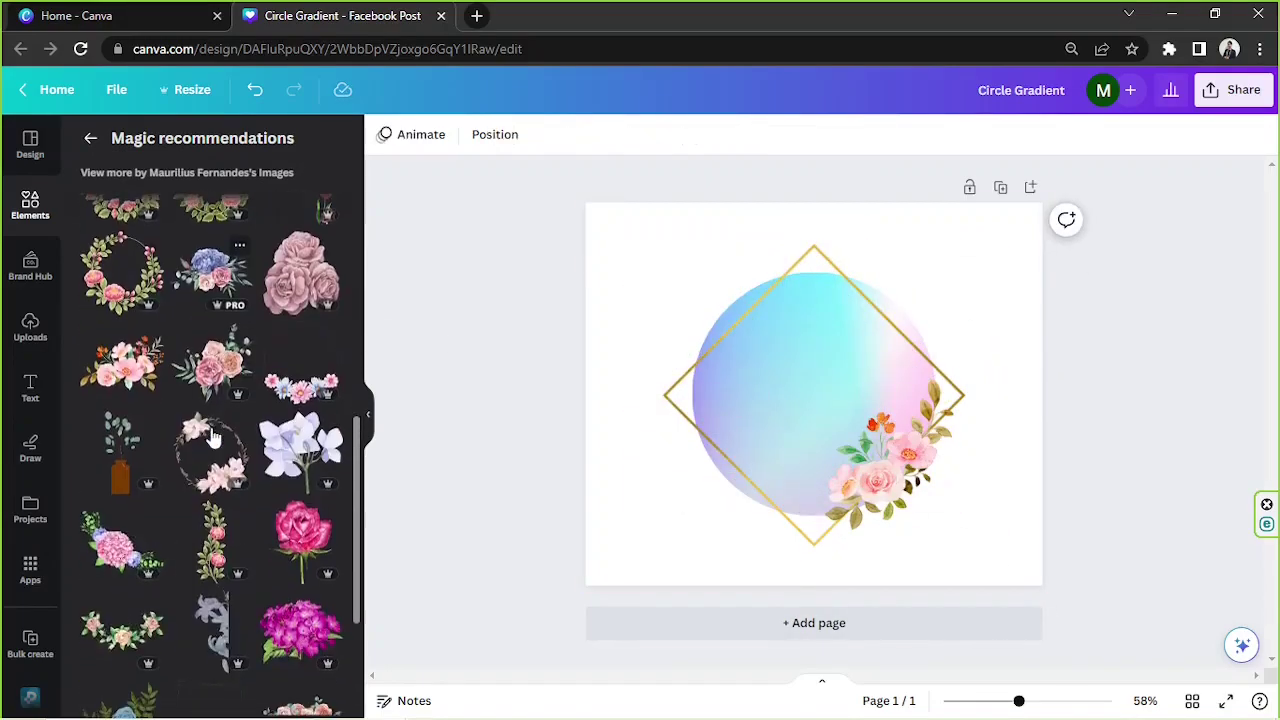
{"action": "left_click", "coordinate": [203, 375]}
{"action": "left_click_drag", "start_coordinate": [1003, 545], "coordinate": [666, 374]}
Rotate the mauve and peach rose bouquet and position it over the diamond's left corner
{"action": "left_click_drag", "start_coordinate": [720, 430], "coordinate": [657, 243]}
{"action": "left_click_drag", "start_coordinate": [685, 322], "coordinate": [685, 400]}
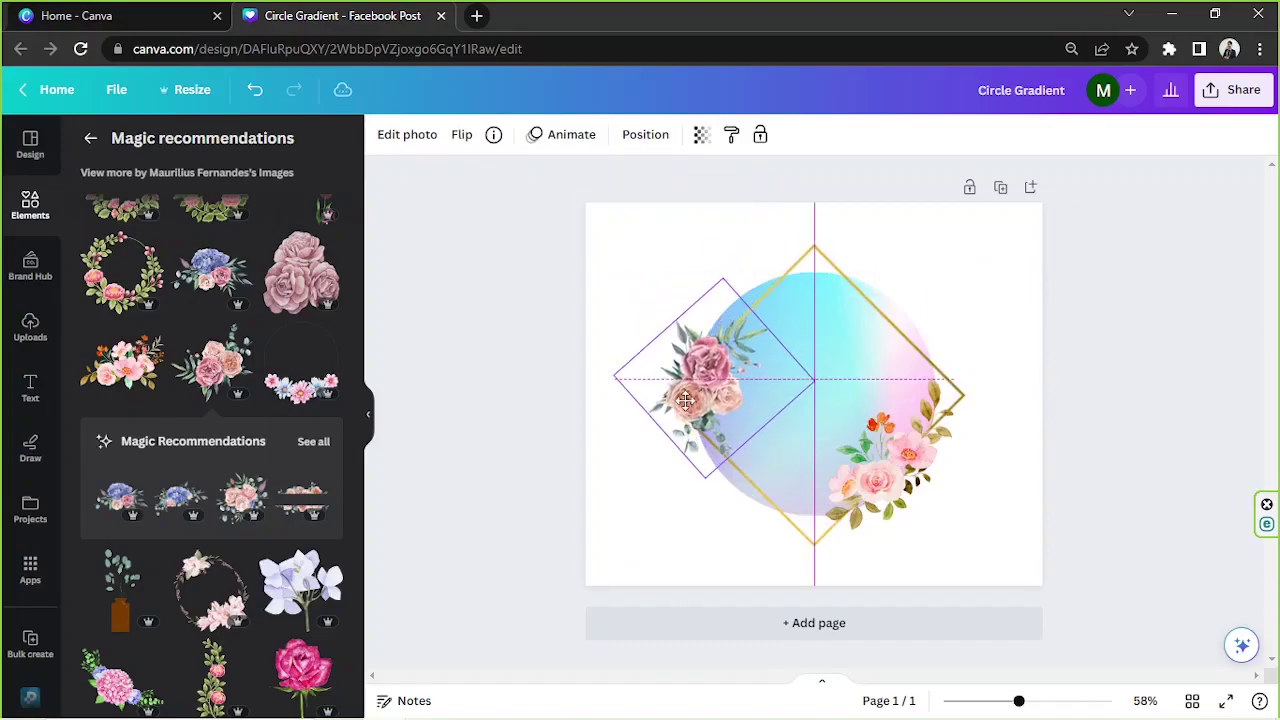
{"action": "mouse_move", "coordinate": [642, 297]}
{"action": "left_mouse_down"}
{"action": "mouse_move", "coordinate": [623, 294]}
{"action": "mouse_move", "coordinate": [626, 311]}
{"action": "left_mouse_up"}
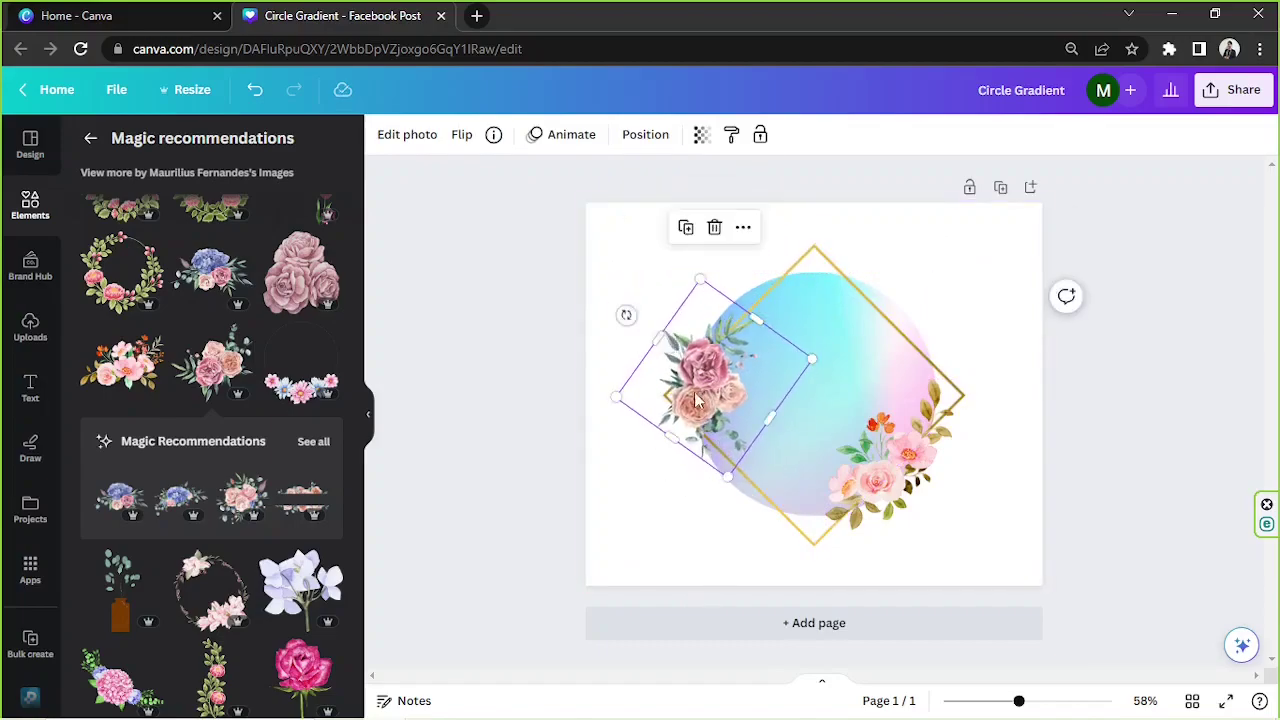
{"action": "left_click_drag", "start_coordinate": [696, 390], "coordinate": [683, 400]}
{"action": "left_click_drag", "start_coordinate": [613, 324], "coordinate": [608, 329]}
Lower the gradient circle's transparency value to soften its colours
{"action": "left_click", "coordinate": [898, 326]}
{"action": "left_click", "coordinate": [742, 134]}
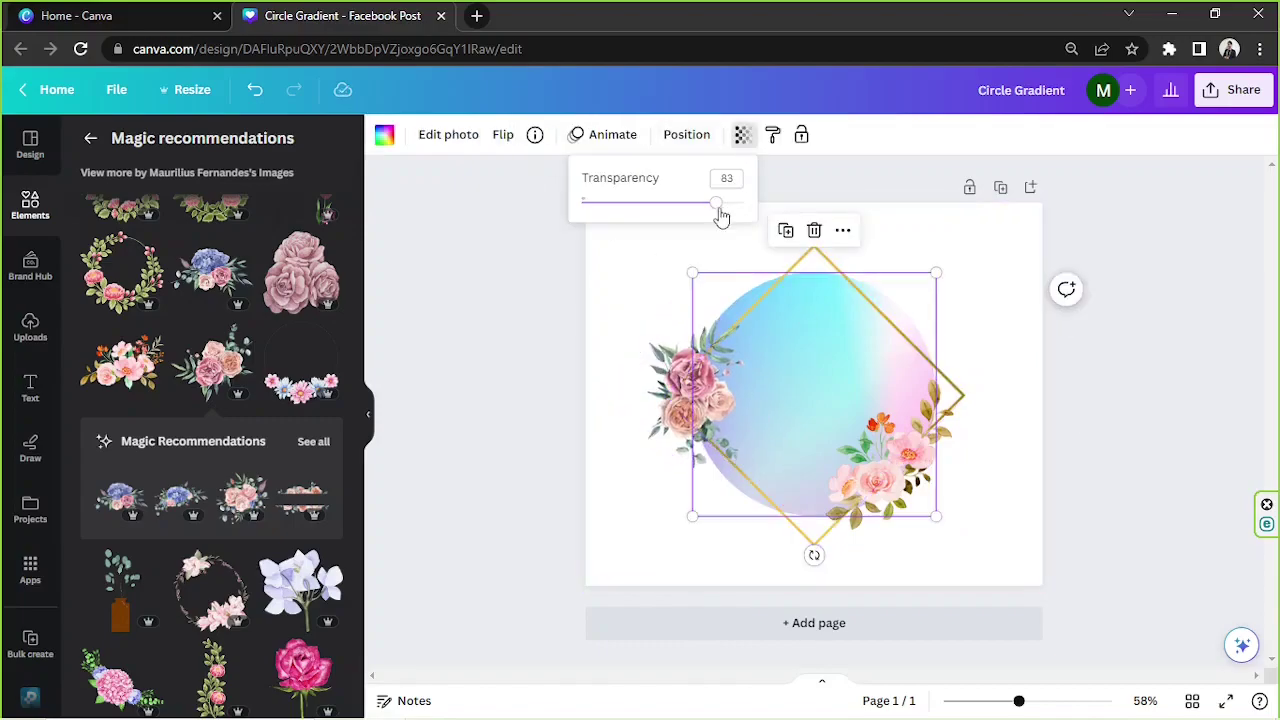
{"action": "left_click_drag", "start_coordinate": [723, 210], "coordinate": [677, 206]}
{"action": "left_click", "coordinate": [1163, 369]}
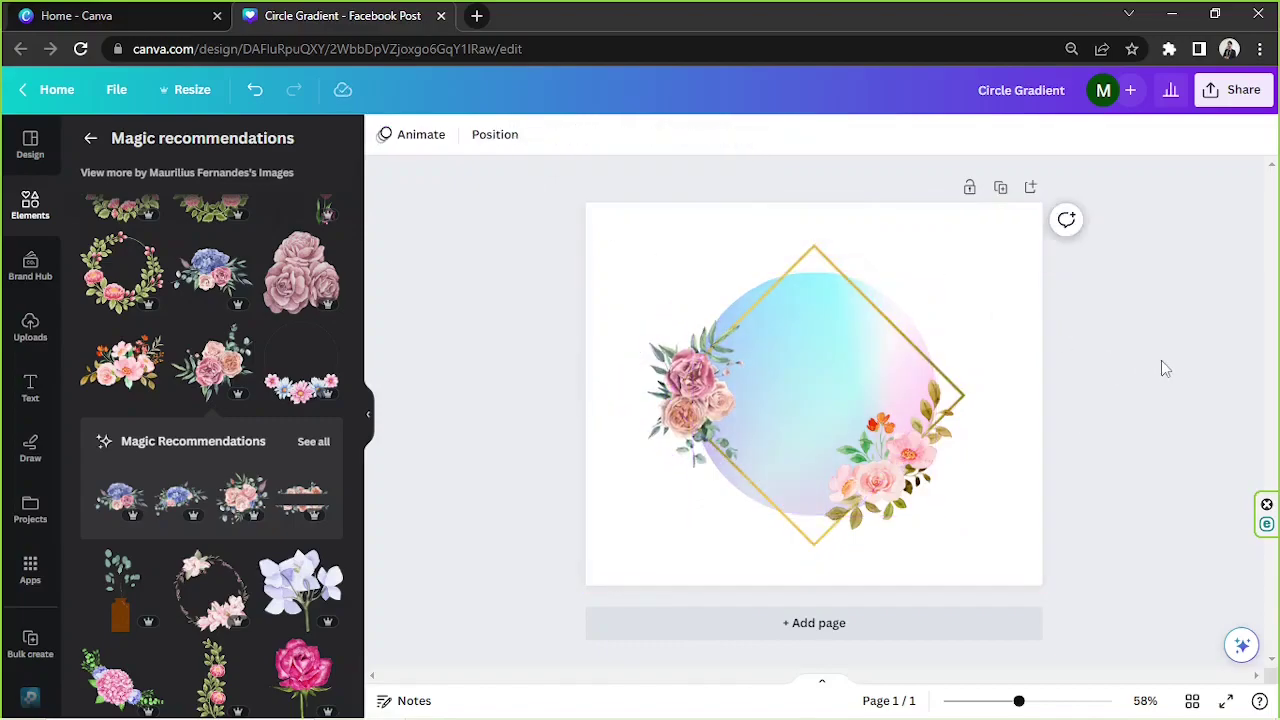
Move the pink and orange bouquet towards the diamond's right corner, shrink it slightly, and nudge the rose bouquet on the left corner
{"action": "left_click_drag", "start_coordinate": [887, 463], "coordinate": [947, 443]}
{"action": "left_click_drag", "start_coordinate": [985, 345], "coordinate": [966, 363]}
{"action": "mouse_move", "coordinate": [929, 434]}
{"action": "left_mouse_down"}
{"action": "mouse_move", "coordinate": [953, 428]}
{"action": "mouse_move", "coordinate": [861, 483]}
{"action": "mouse_move", "coordinate": [956, 424]}
{"action": "mouse_move", "coordinate": [933, 457]}
{"action": "mouse_move", "coordinate": [936, 442]}
{"action": "left_mouse_up"}
{"action": "left_click", "coordinate": [698, 380]}
{"action": "left_click_drag", "start_coordinate": [698, 380], "coordinate": [704, 388]}
{"action": "left_click", "coordinate": [1070, 398]}
Rotate the pink and orange bouquet slightly counterclockwise and fine-tune its position along the diamond's right corner
{"action": "left_click", "coordinate": [910, 435]}
{"action": "left_click_drag", "start_coordinate": [911, 520], "coordinate": [937, 537]}
{"action": "mouse_move", "coordinate": [898, 432]}
{"action": "left_mouse_down"}
{"action": "mouse_move", "coordinate": [915, 430]}
{"action": "mouse_move", "coordinate": [876, 467]}
{"action": "mouse_move", "coordinate": [905, 437]}
{"action": "left_mouse_up"}
{"action": "left_click", "coordinate": [1076, 454]}
Search the graphics for "splatter" and look through the results for a suitable accent
{"action": "scroll", "coordinate": [271, 387], "scroll_direction": "down", "scroll_amount": 2}
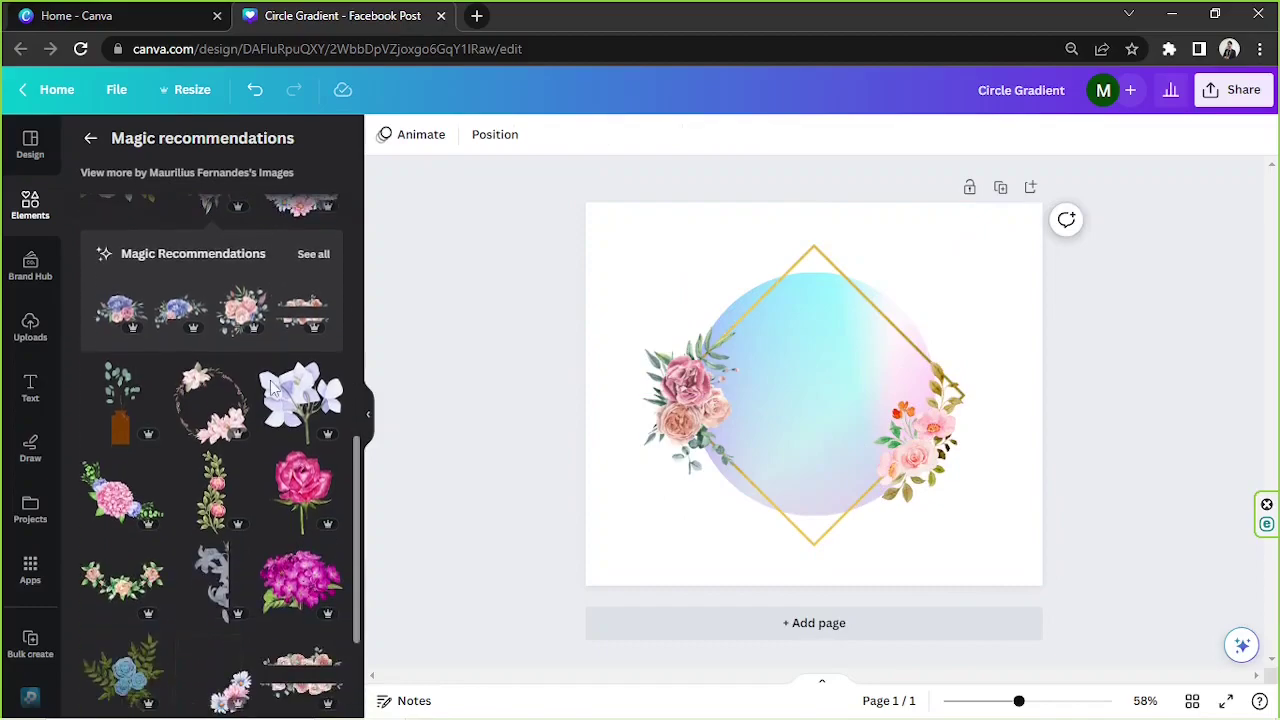
{"action": "scroll", "coordinate": [287, 340], "scroll_direction": "down", "scroll_amount": 2}
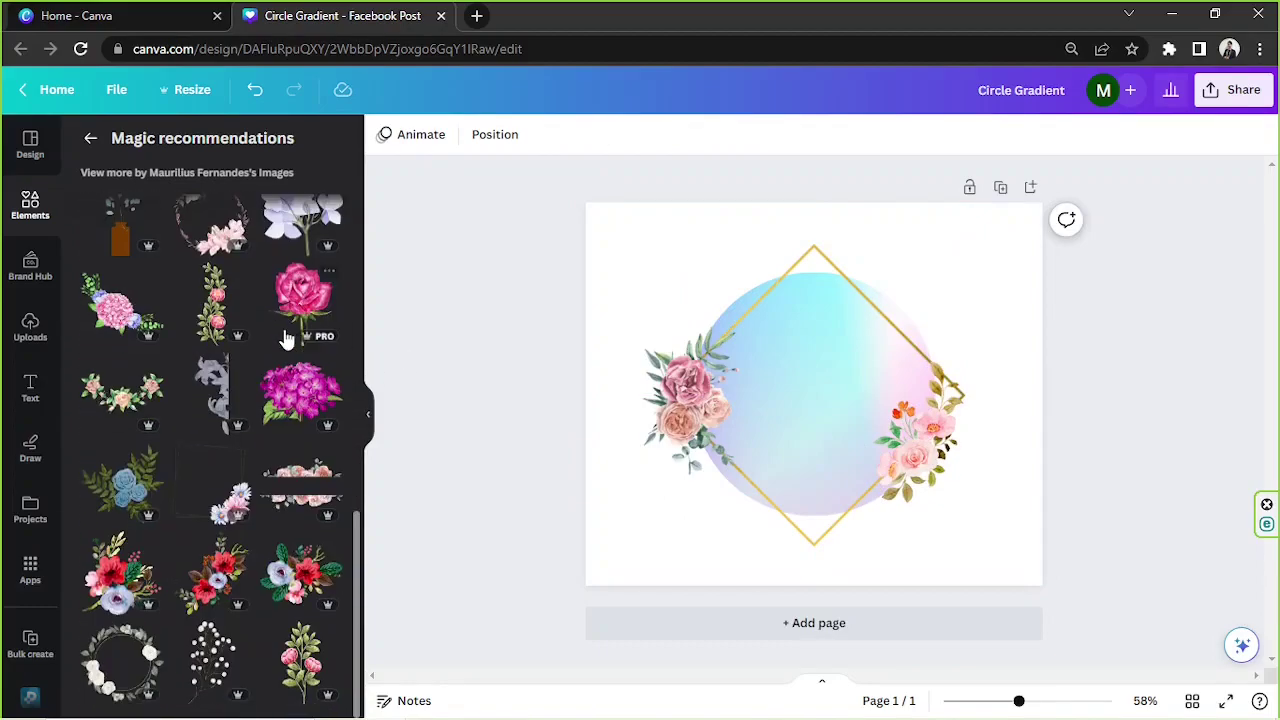
{"action": "left_click", "coordinate": [91, 140]}
{"action": "left_click", "coordinate": [150, 143]}
{"action": "type", "text": "splatter"}
{"action": "key", "text": "Return"}
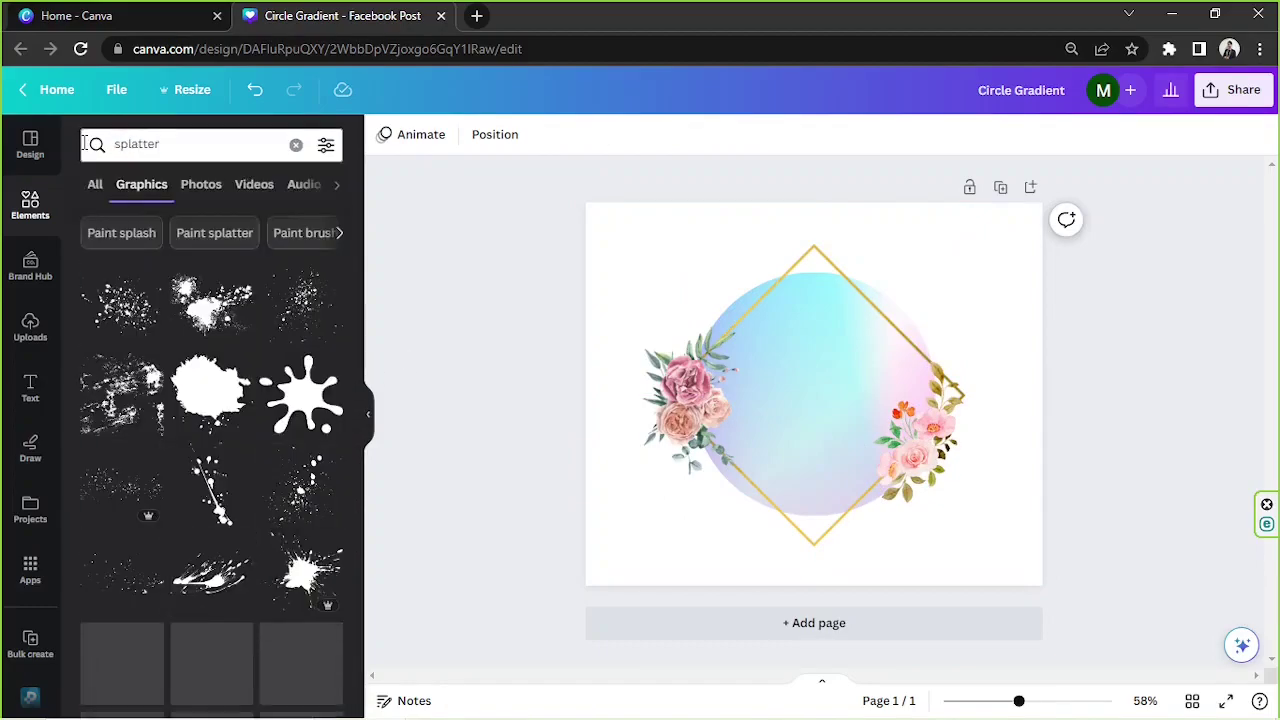
{"action": "scroll", "coordinate": [255, 302], "scroll_direction": "down", "scroll_amount": 10}
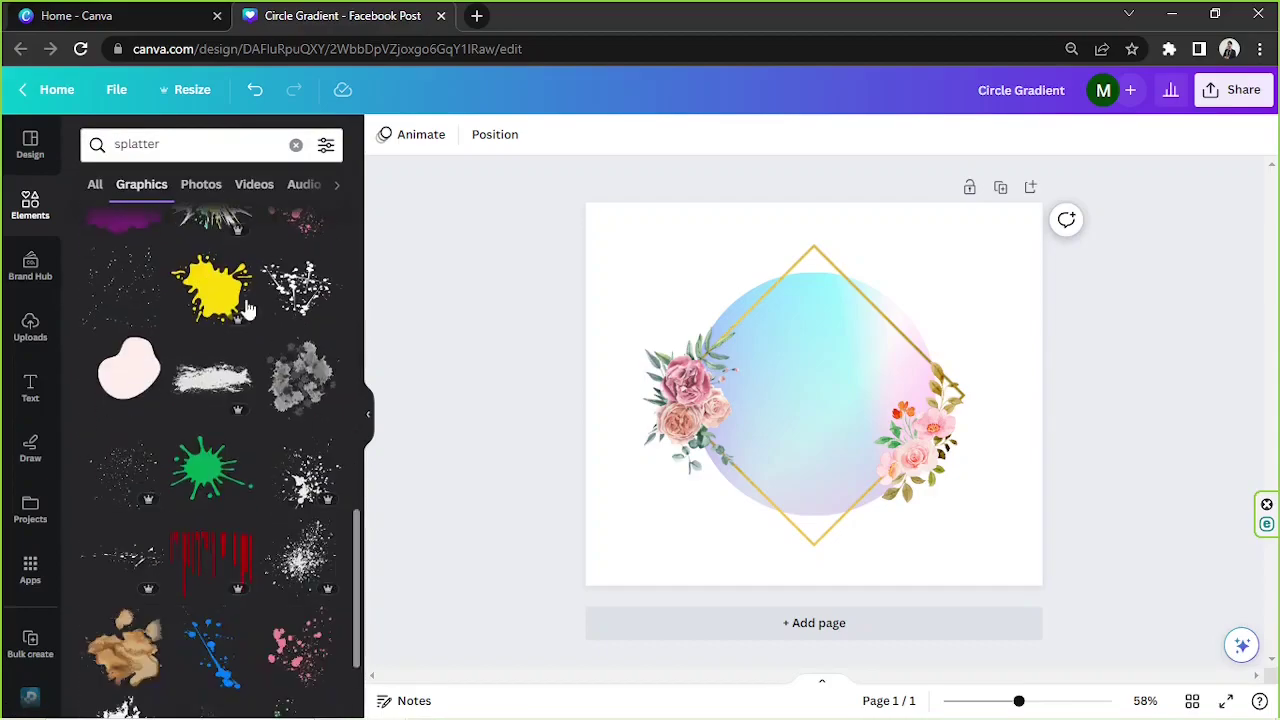
{"action": "scroll", "coordinate": [253, 288], "scroll_direction": "up", "scroll_amount": 10}
Search the graphics for "watercolor" and add the gold speckle splatter to the design
{"action": "left_click", "coordinate": [150, 144]}
{"action": "type", "text": "watercolor"}
{"action": "key", "text": "Return"}
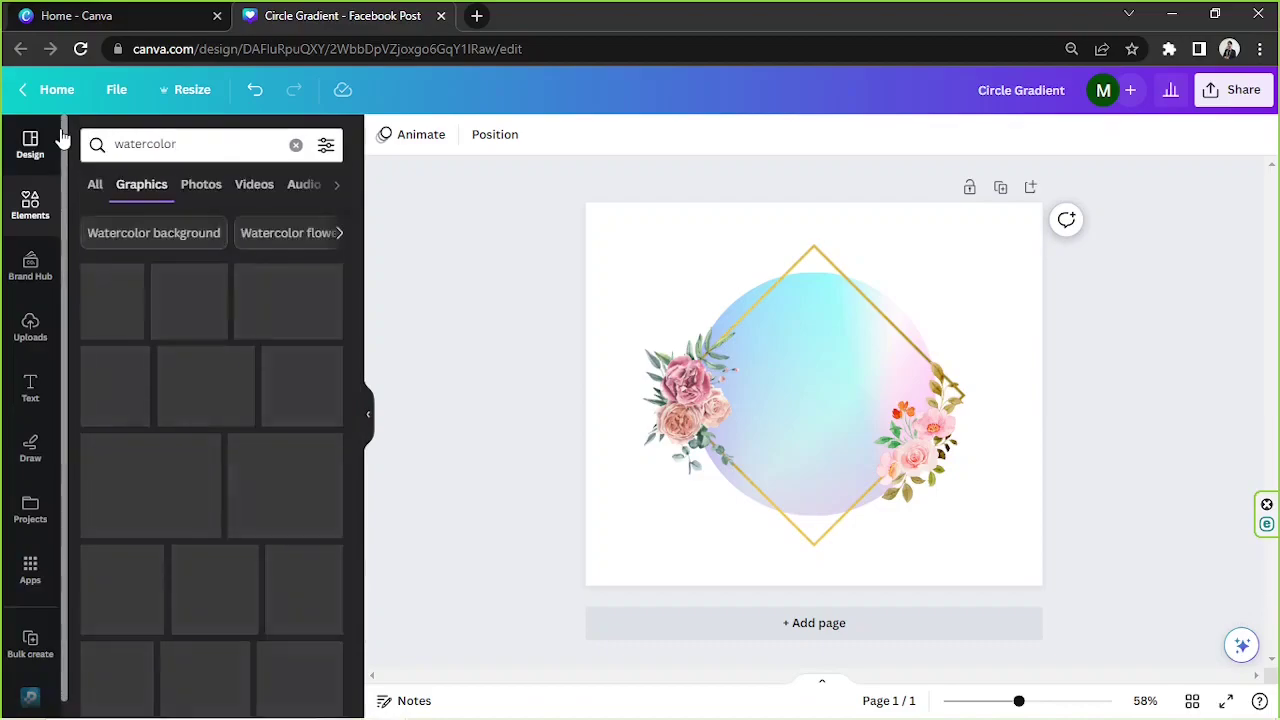
{"action": "left_click", "coordinate": [300, 490]}
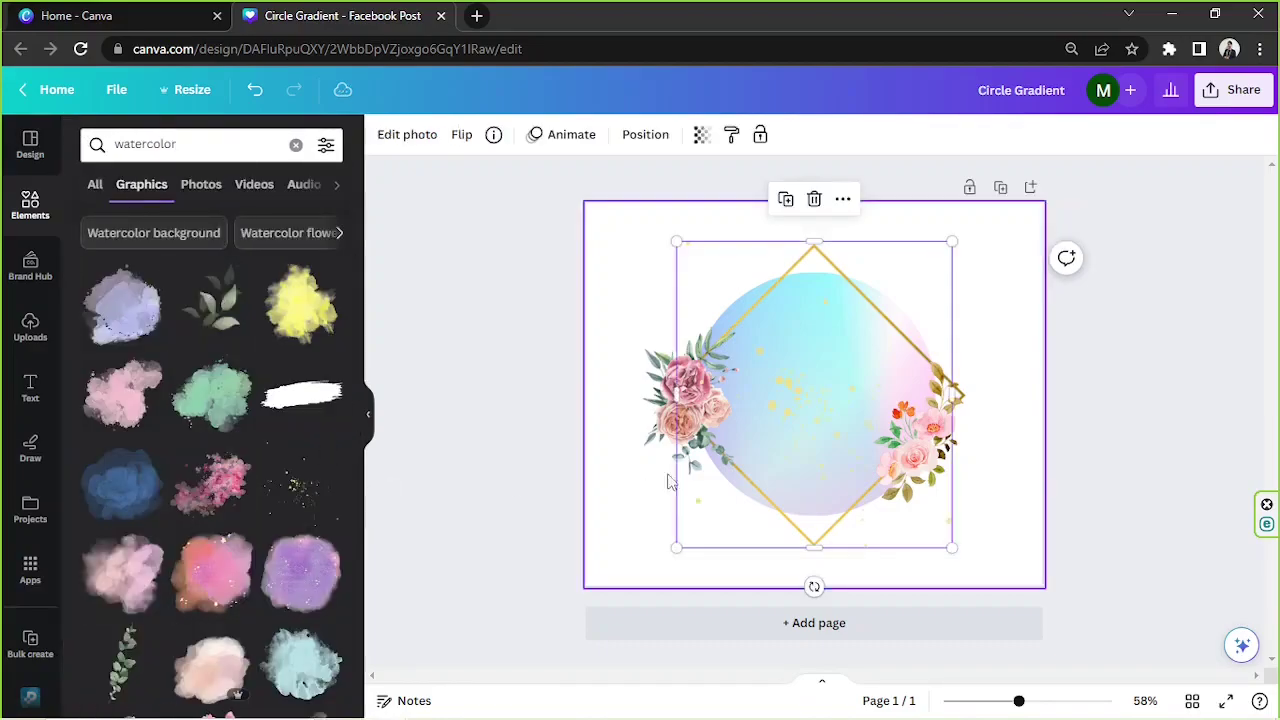
Remove the gold speckle splatter from the design
{"action": "left_click_drag", "start_coordinate": [794, 387], "coordinate": [736, 345]}
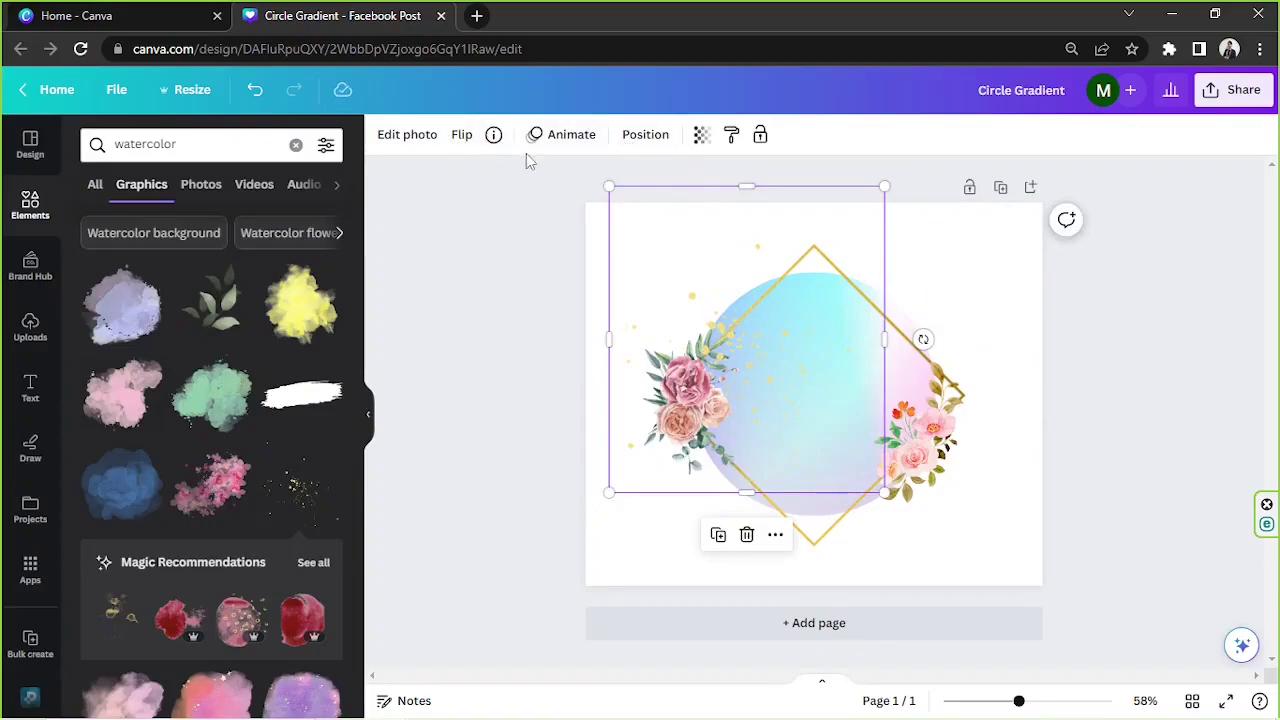
{"action": "key", "text": "Delete"}
Add a pink watercolor splash, shrink it and place it behind the artwork around the diamond's upper-right side
{"action": "scroll", "coordinate": [230, 358], "scroll_direction": "down", "scroll_amount": 8}
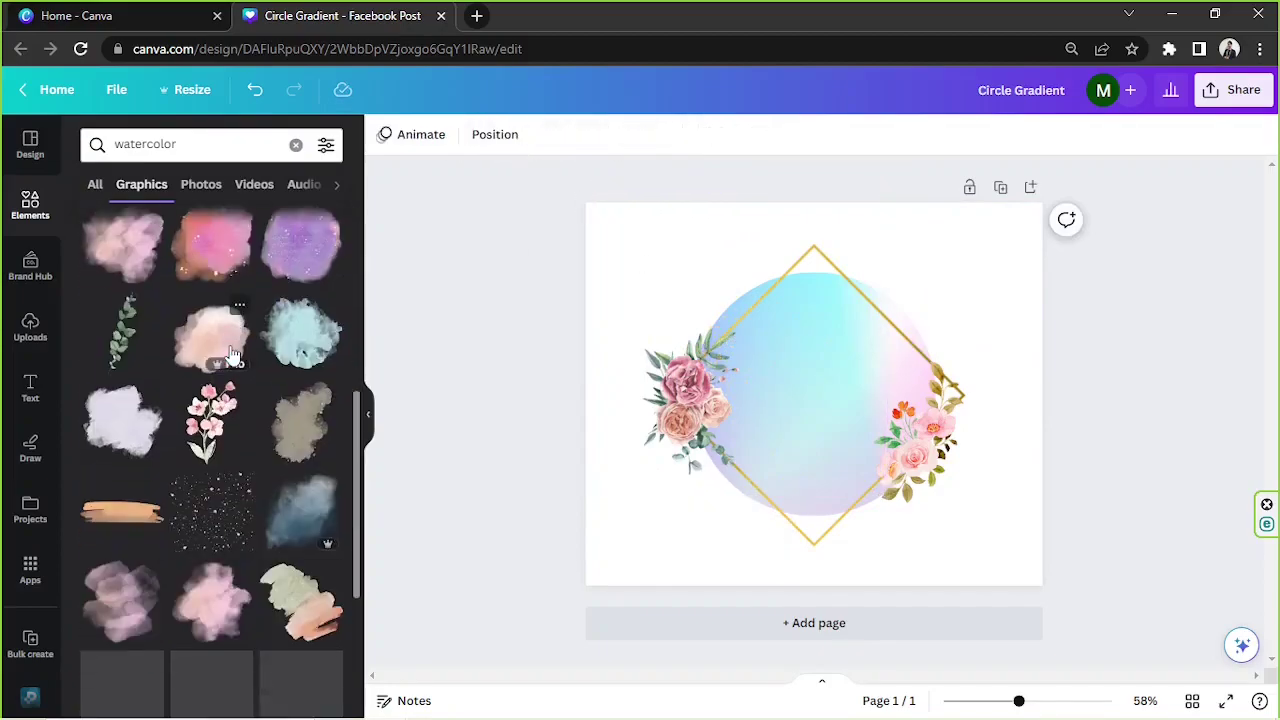
{"action": "scroll", "coordinate": [230, 358], "scroll_direction": "up", "scroll_amount": 10}
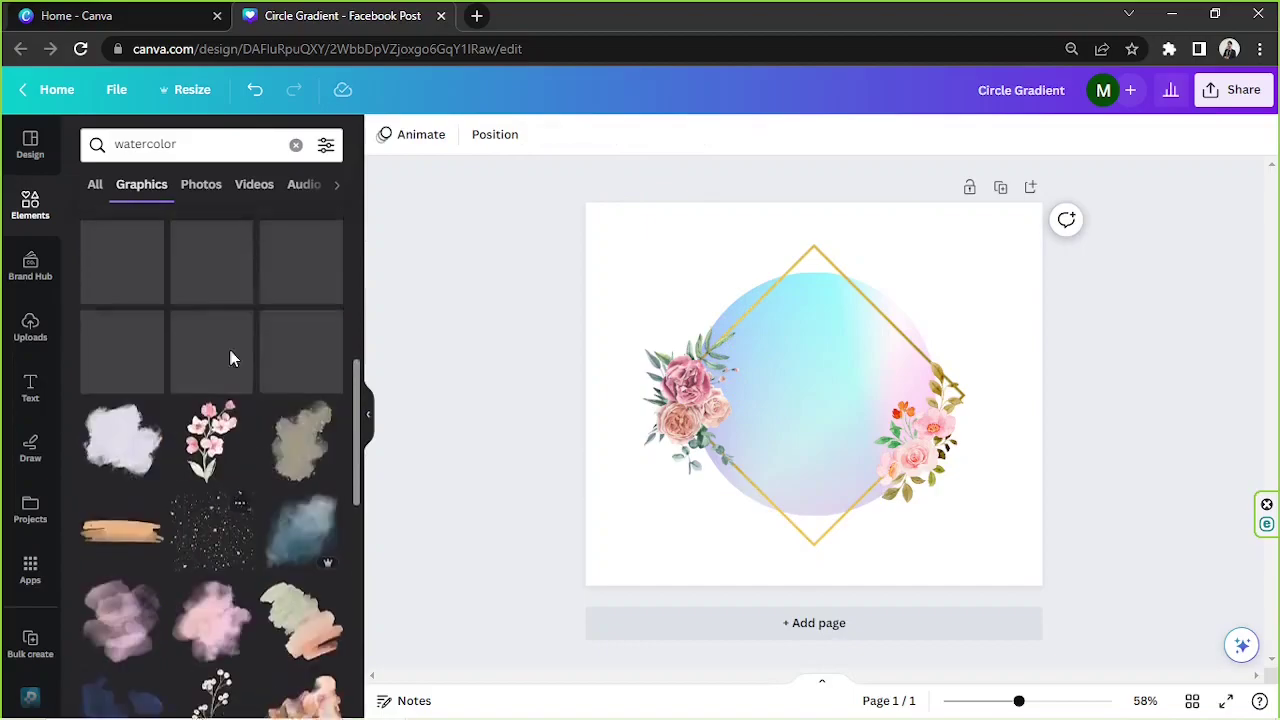
{"action": "scroll", "coordinate": [230, 358], "scroll_direction": "down", "scroll_amount": 5}
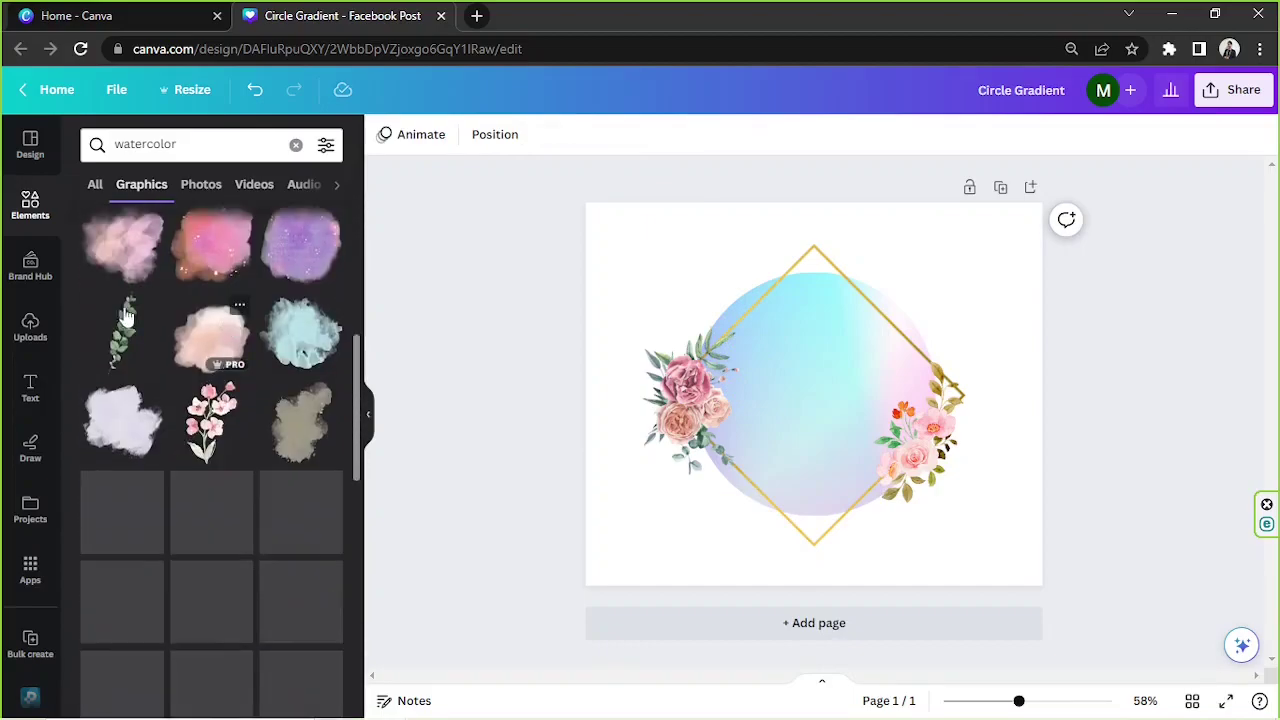
{"action": "left_click", "coordinate": [114, 586]}
{"action": "left_click_drag", "start_coordinate": [763, 543], "coordinate": [865, 519]}
{"action": "left_click_drag", "start_coordinate": [1066, 526], "coordinate": [937, 389]}
{"action": "left_click_drag", "start_coordinate": [882, 278], "coordinate": [758, 399]}
{"action": "left_click", "coordinate": [640, 140]}
Try a second pink watercolor splash over the rose bouquet while browsing the watercolor graphics for alternatives
{"action": "left_click", "coordinate": [30, 203]}
{"action": "scroll", "coordinate": [320, 320], "scroll_direction": "down", "scroll_amount": 3}
{"action": "scroll", "coordinate": [305, 297], "scroll_direction": "down", "scroll_amount": 10}
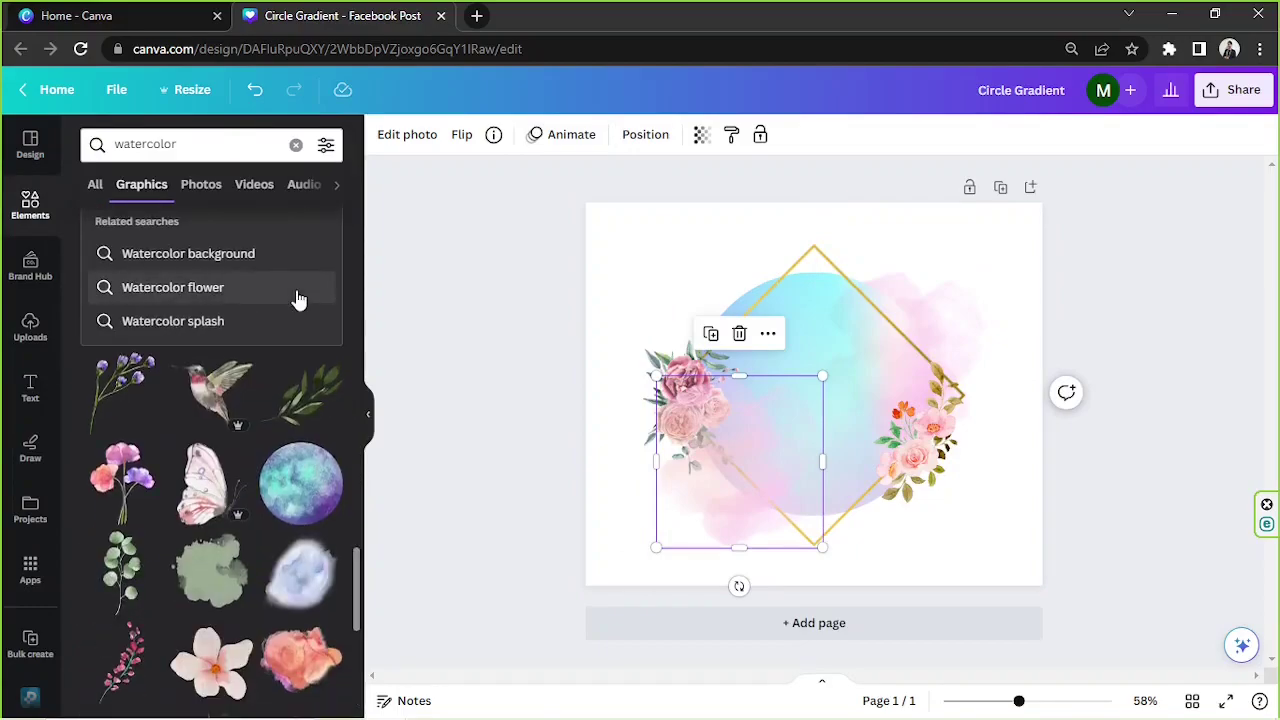
{"action": "scroll", "coordinate": [298, 298], "scroll_direction": "down", "scroll_amount": 10}
{"action": "left_click_drag", "start_coordinate": [685, 517], "coordinate": [661, 476]}
{"action": "left_click", "coordinate": [388, 135]}
{"action": "left_click", "coordinate": [388, 135]}
{"action": "left_click", "coordinate": [557, 303]}
{"action": "left_click", "coordinate": [712, 520]}
{"action": "scroll", "coordinate": [167, 455], "scroll_direction": "down", "scroll_amount": 10}
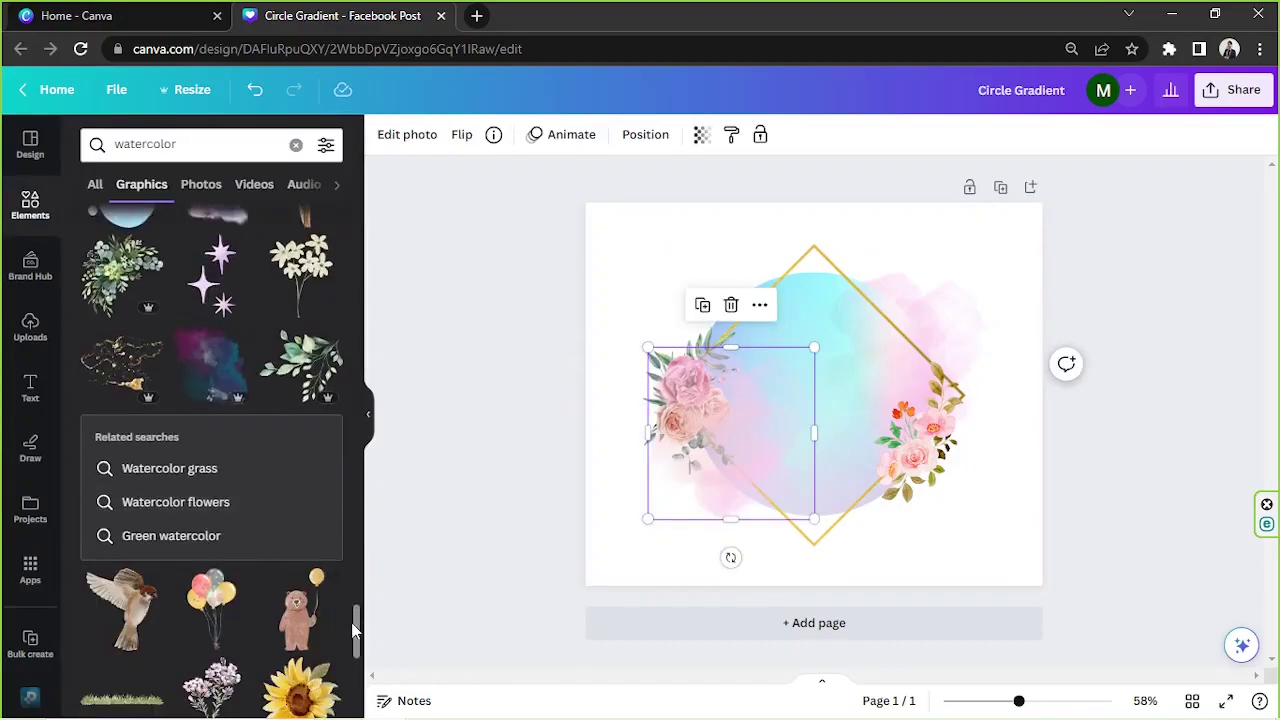
{"action": "left_click_drag", "start_coordinate": [356, 650], "coordinate": [348, 200]}
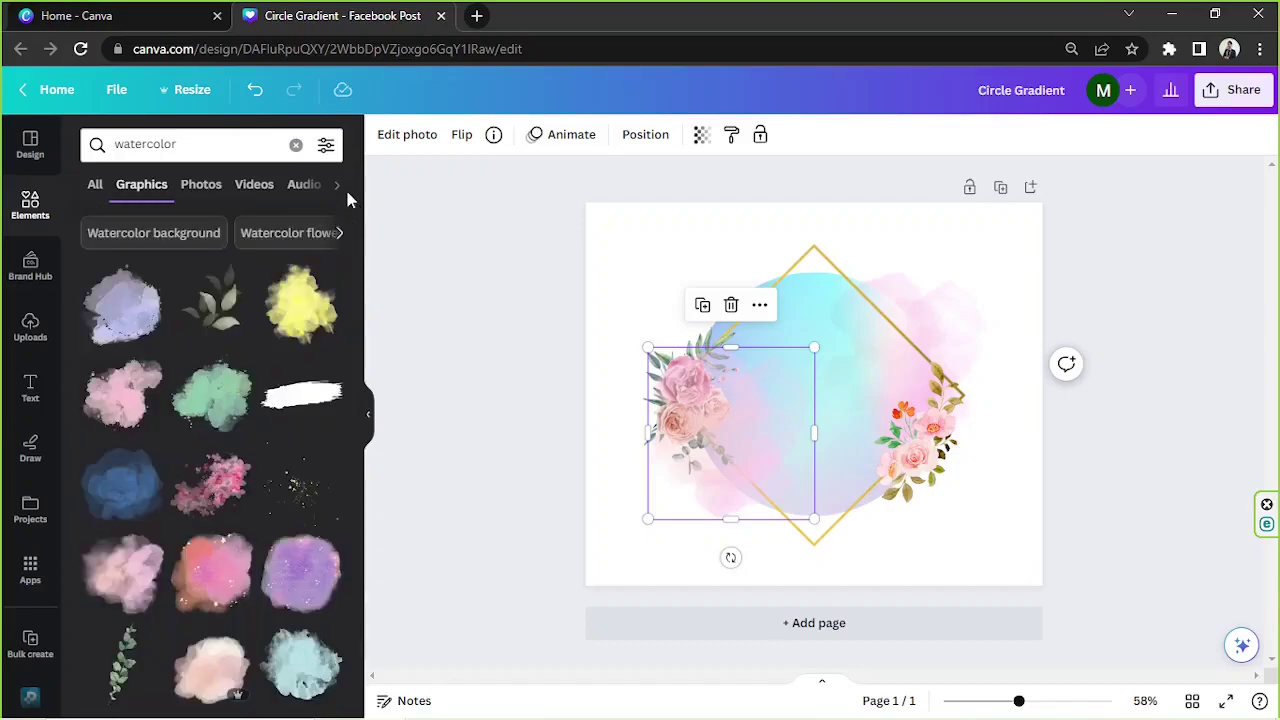
{"action": "left_click", "coordinate": [729, 306]}
Try the lavender watercolor splash over the rose bouquet, shrunk, rotated to a diamond angle and set to 65 transparency
{"action": "left_click", "coordinate": [122, 302]}
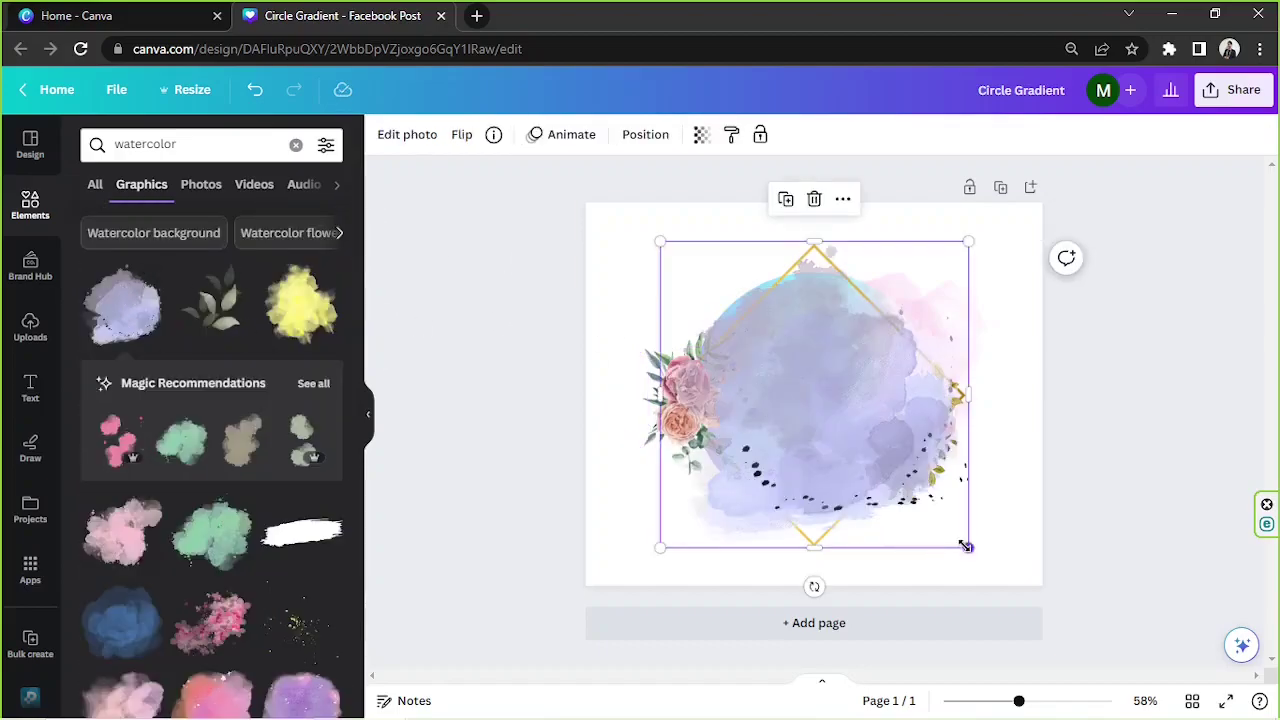
{"action": "left_click_drag", "start_coordinate": [966, 543], "coordinate": [877, 457]}
{"action": "left_click_drag", "start_coordinate": [767, 480], "coordinate": [741, 430]}
{"action": "left_click_drag", "start_coordinate": [852, 369], "coordinate": [617, 509]}
{"action": "left_click", "coordinate": [701, 134]}
{"action": "left_click_drag", "start_coordinate": [700, 204], "coordinate": [646, 205]}
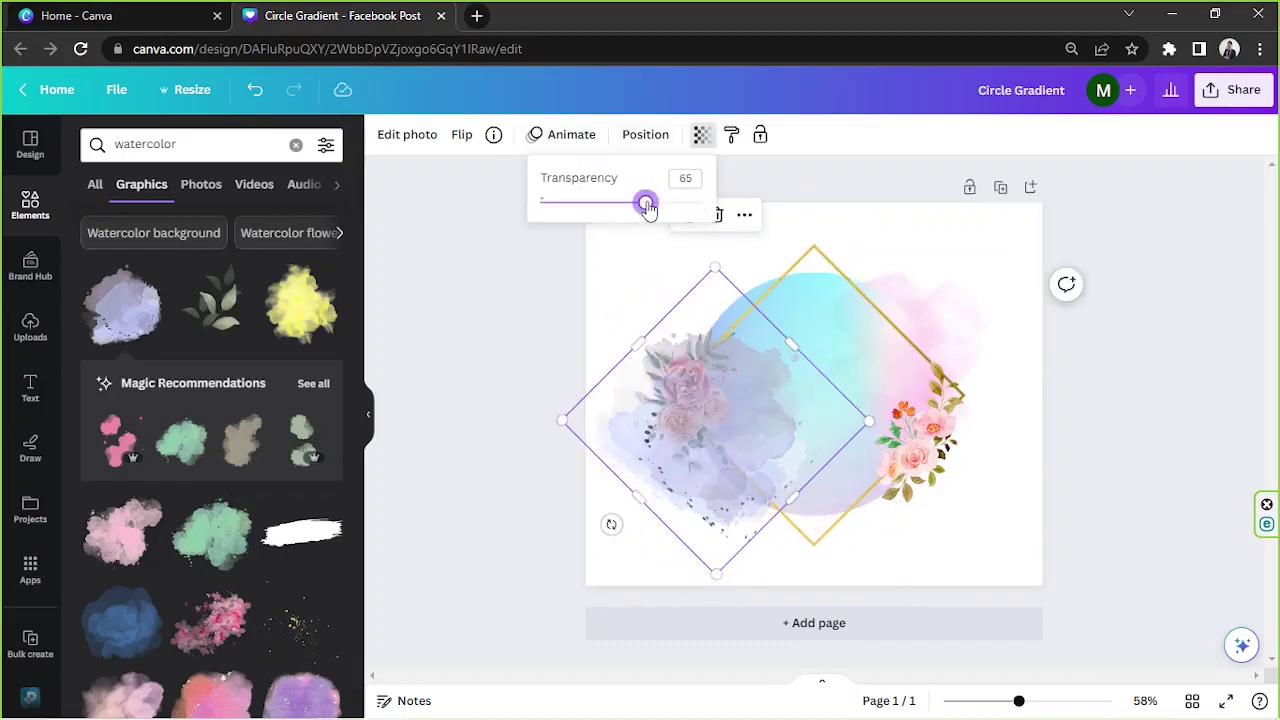
{"action": "left_click_drag", "start_coordinate": [736, 509], "coordinate": [725, 547]}
{"action": "key", "text": "Delete"}
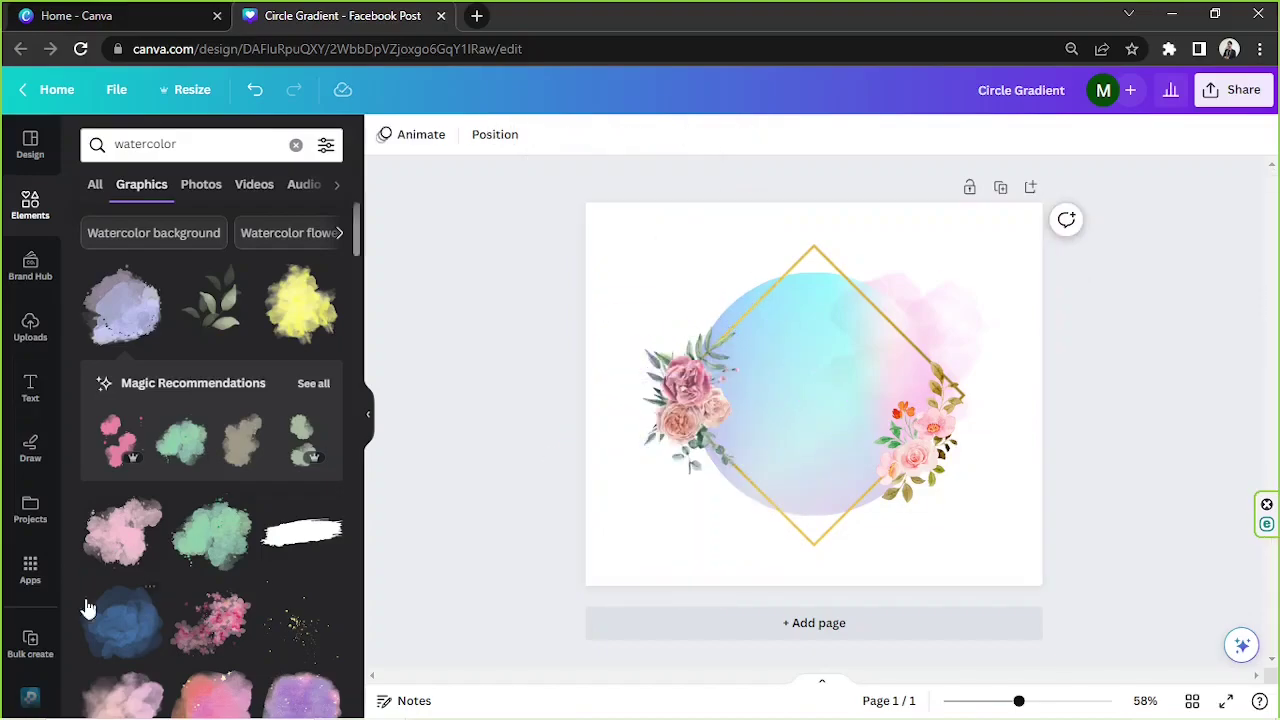
Add the purple starry watercolor splash to the design and make it partly transparent
{"action": "scroll", "coordinate": [297, 634], "scroll_direction": "down", "scroll_amount": 2}
{"action": "left_click", "coordinate": [299, 614]}
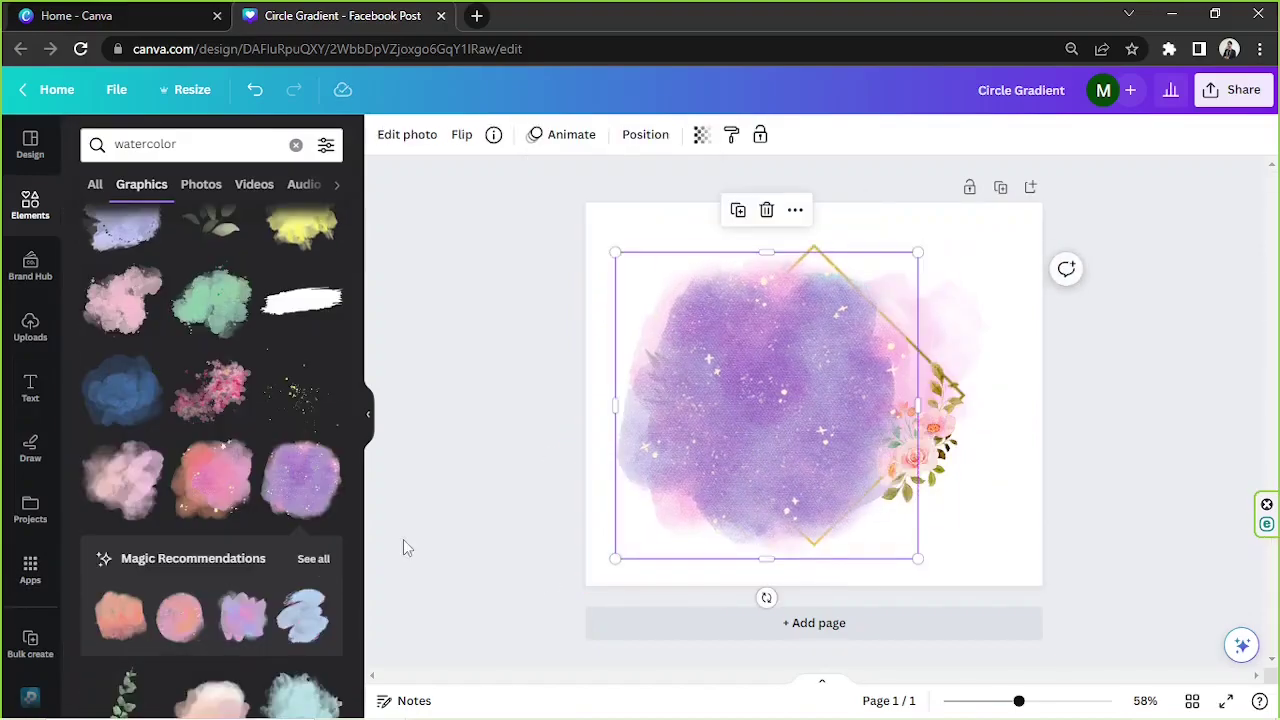
{"action": "key", "text": "Delete"}
{"action": "left_click", "coordinate": [302, 480]}
{"action": "left_click", "coordinate": [701, 141]}
{"action": "left_click_drag", "start_coordinate": [683, 198], "coordinate": [617, 200]}
Shrink the purple watercolor splash to about 503 × 508 px, position it around the rose bouquet and send it to the back
{"action": "left_click_drag", "start_coordinate": [772, 238], "coordinate": [742, 250]}
{"action": "left_click_drag", "start_coordinate": [935, 254], "coordinate": [877, 309]}
{"action": "left_click_drag", "start_coordinate": [800, 406], "coordinate": [796, 391]}
{"action": "left_click", "coordinate": [647, 140]}
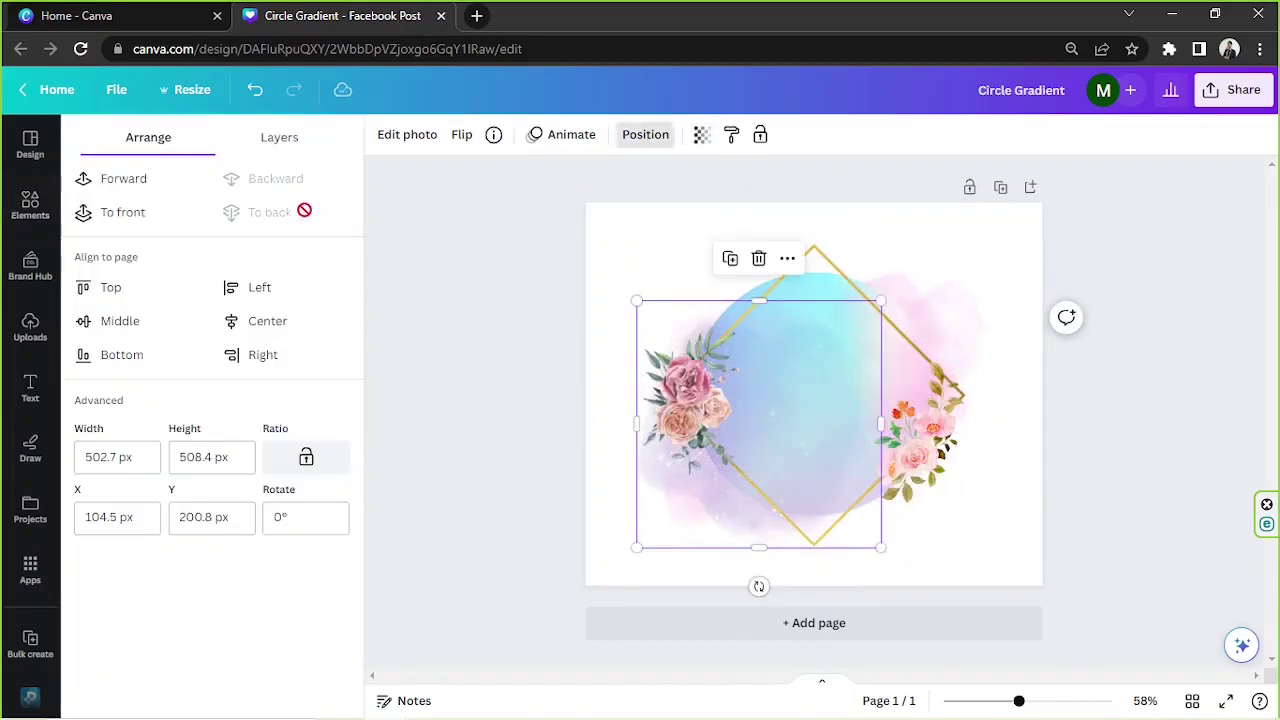
{"action": "left_click", "coordinate": [1117, 397]}
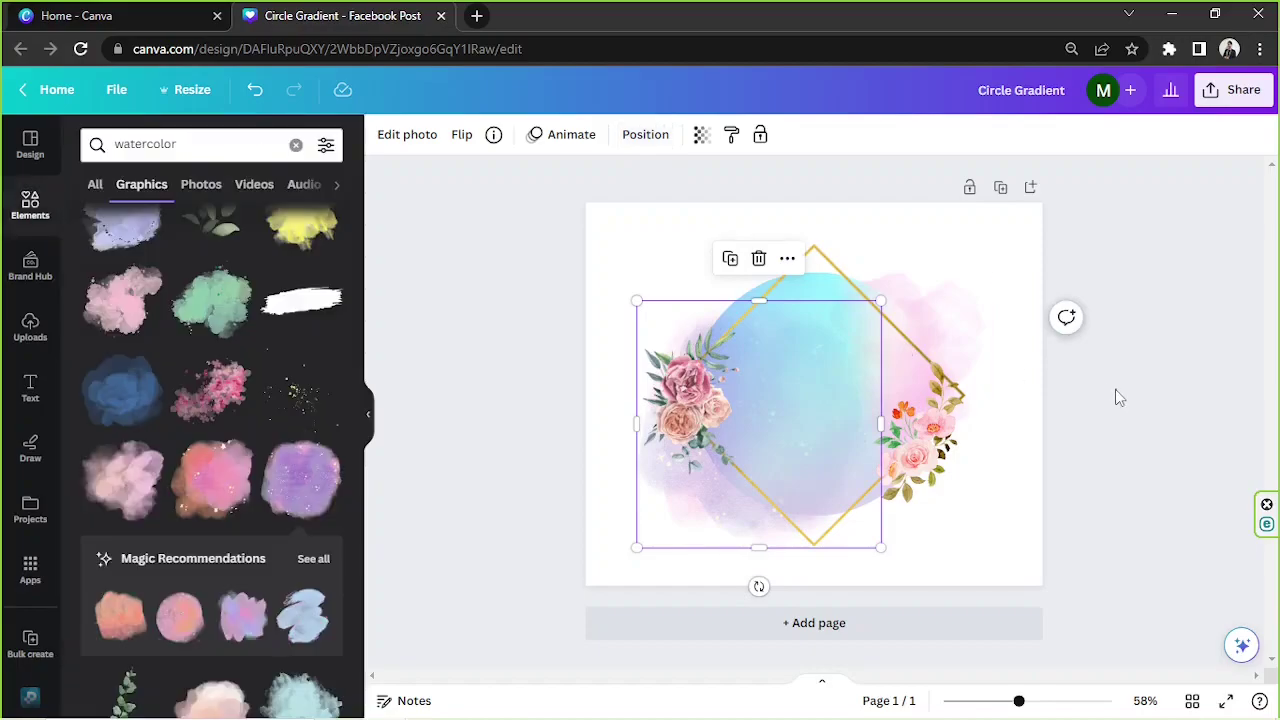
Add a text box reading "Love" over the circle, enlarge it to size 136 and tilt it upward
{"action": "left_click", "coordinate": [31, 385]}
{"action": "left_click", "coordinate": [192, 193]}
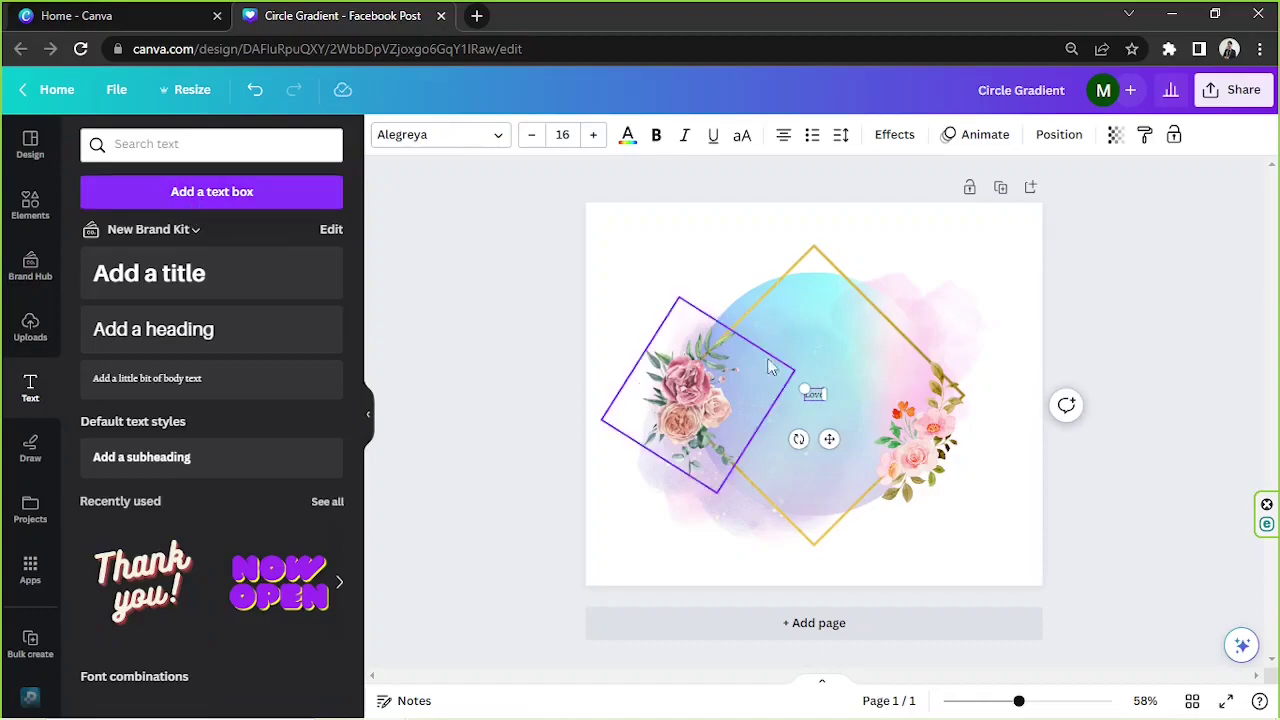
{"action": "left_click_drag", "start_coordinate": [735, 349], "coordinate": [636, 282]}
{"action": "left_click_drag", "start_coordinate": [731, 406], "coordinate": [811, 457]}
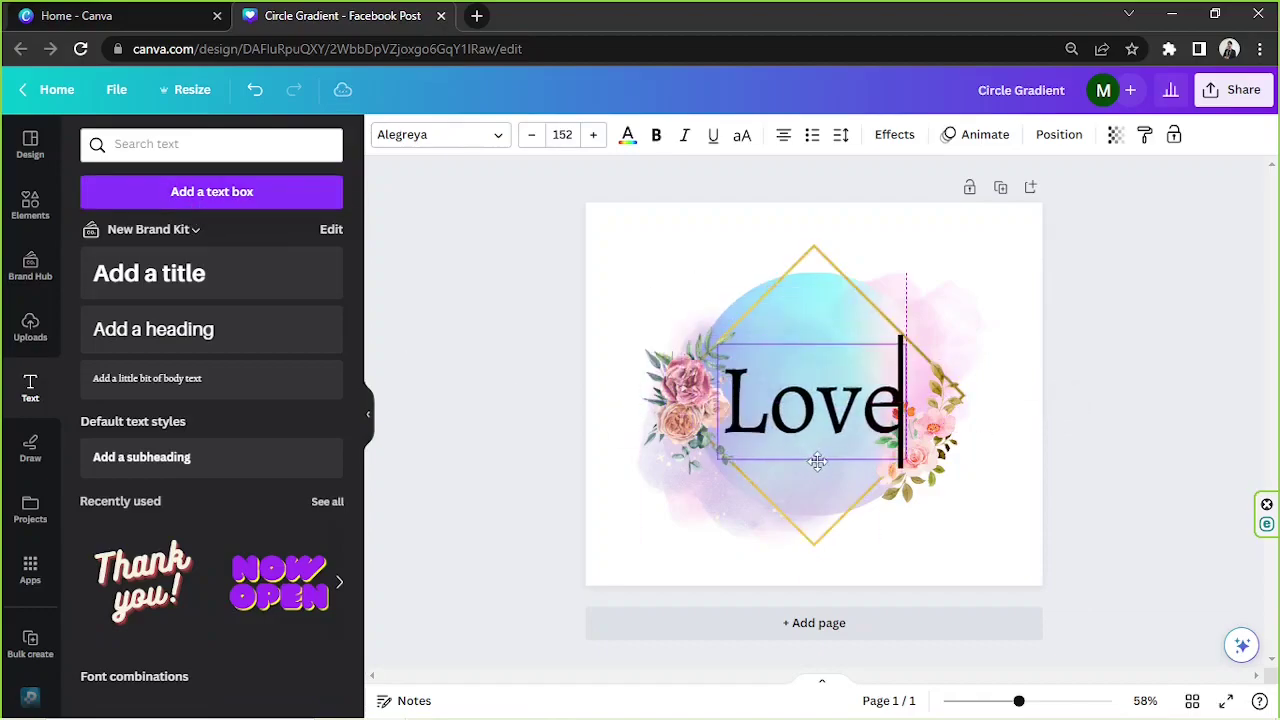
{"action": "left_click_drag", "start_coordinate": [907, 453], "coordinate": [870, 502]}
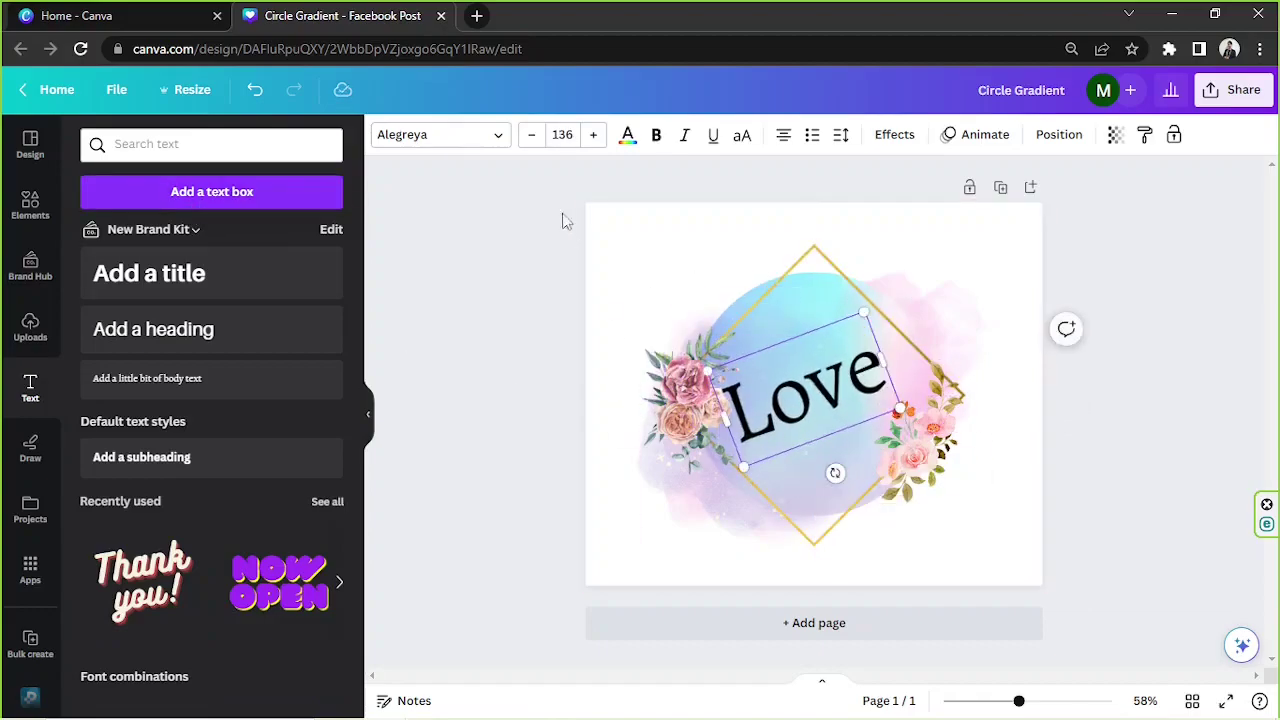
Search the fonts for "cursive", set the "Love" text in Le Jour Script and adjust it to size 128
{"action": "left_click", "coordinate": [440, 134]}
{"action": "left_click", "coordinate": [250, 191]}
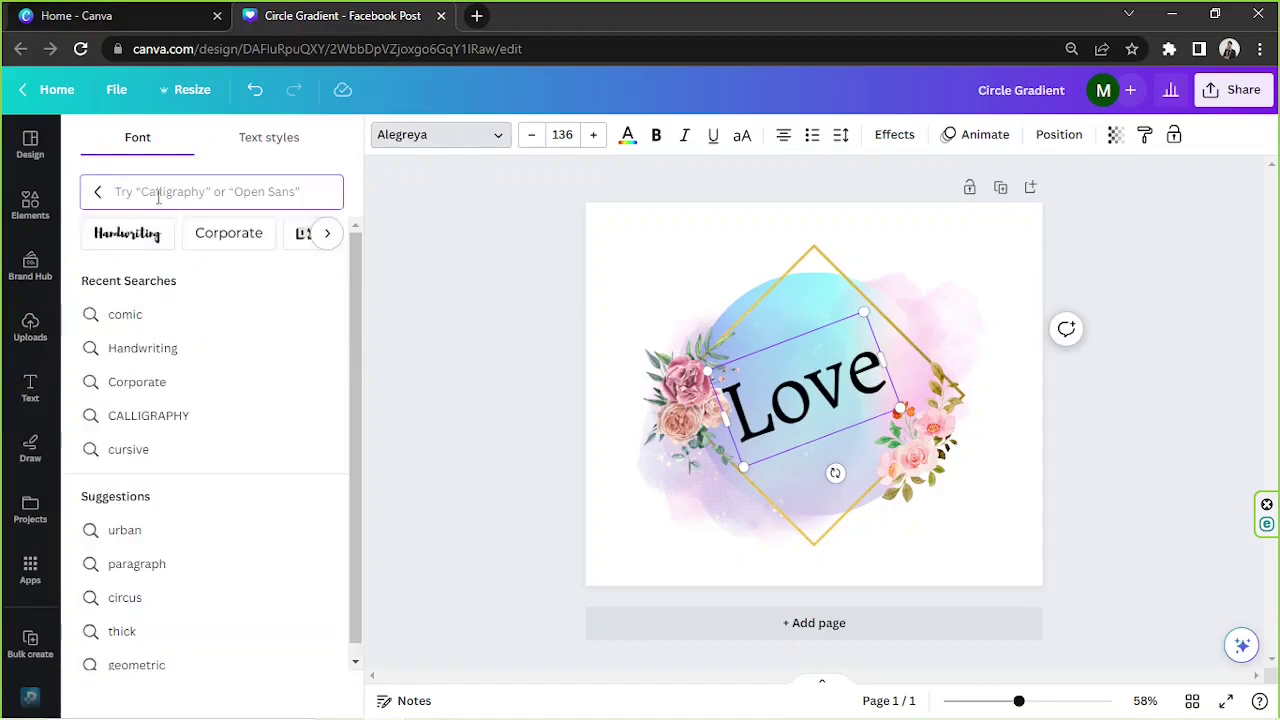
{"action": "type", "text": "cursive"}
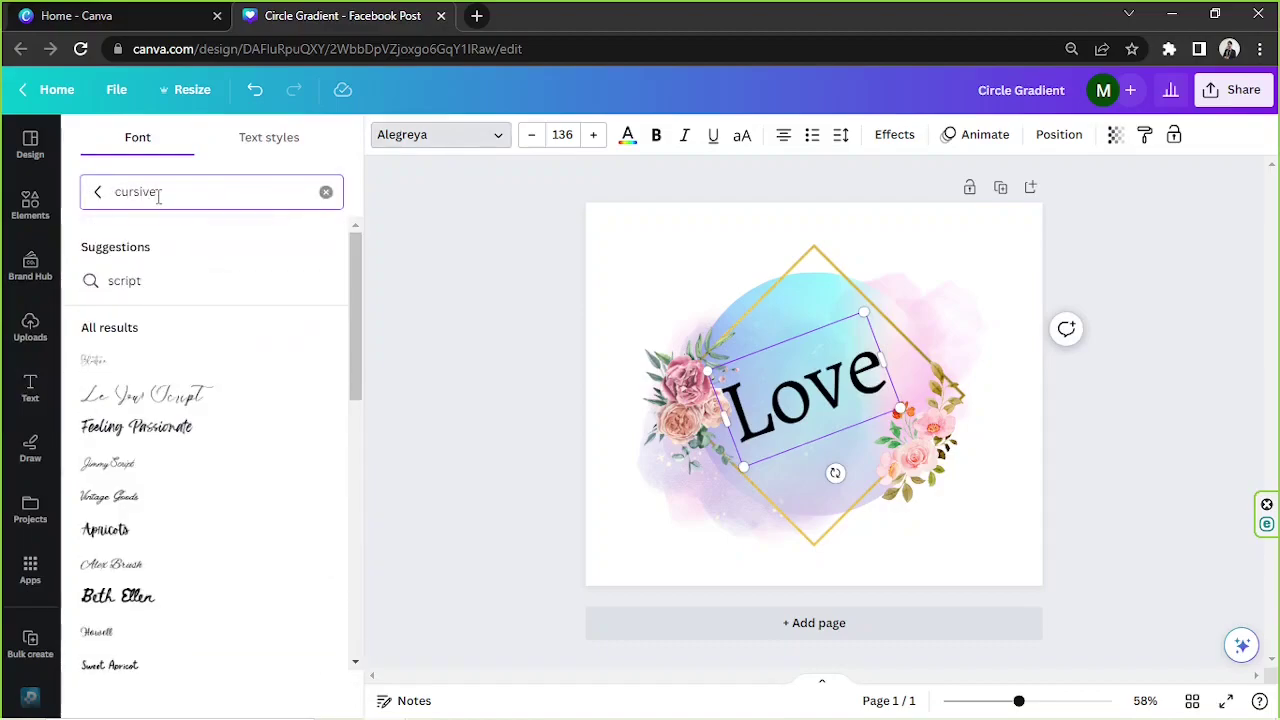
{"action": "left_click", "coordinate": [172, 390]}
{"action": "left_click_drag", "start_coordinate": [903, 420], "coordinate": [955, 394]}
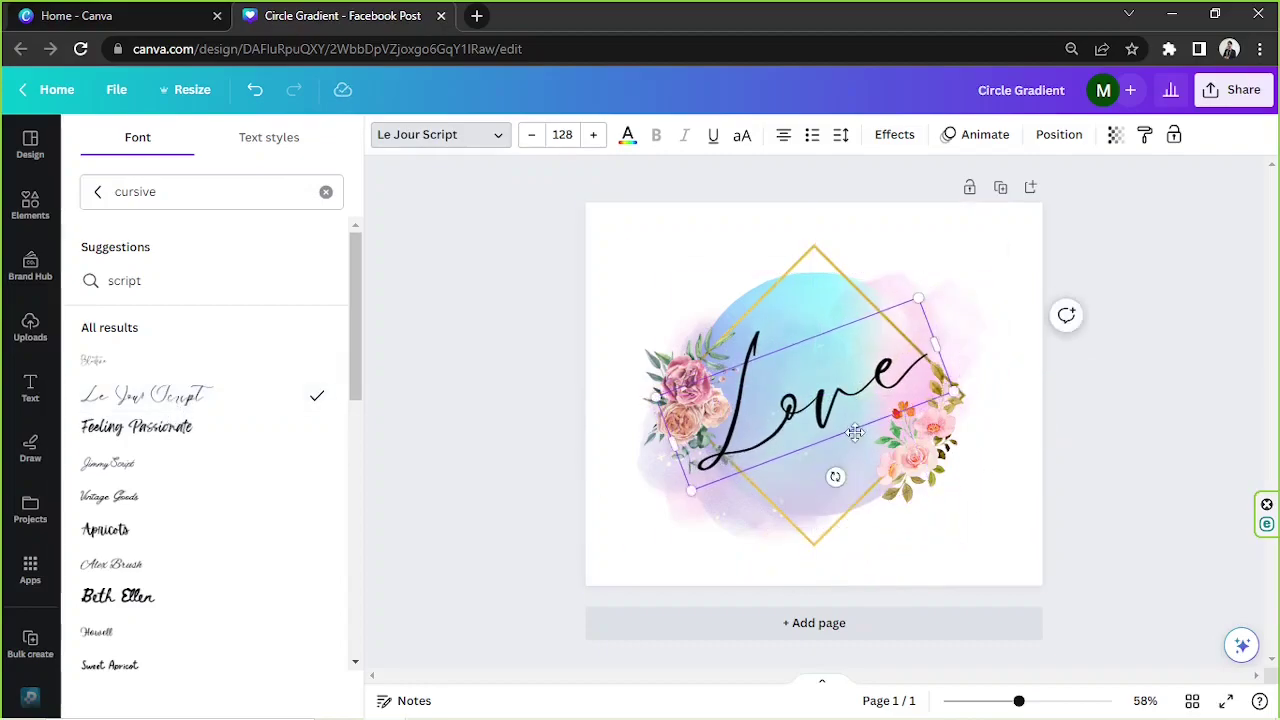
{"action": "left_click_drag", "start_coordinate": [855, 432], "coordinate": [865, 432]}
{"action": "scroll", "coordinate": [266, 443], "scroll_direction": "down", "scroll_amount": 5}
{"action": "scroll", "coordinate": [267, 445], "scroll_direction": "down", "scroll_amount": 10}
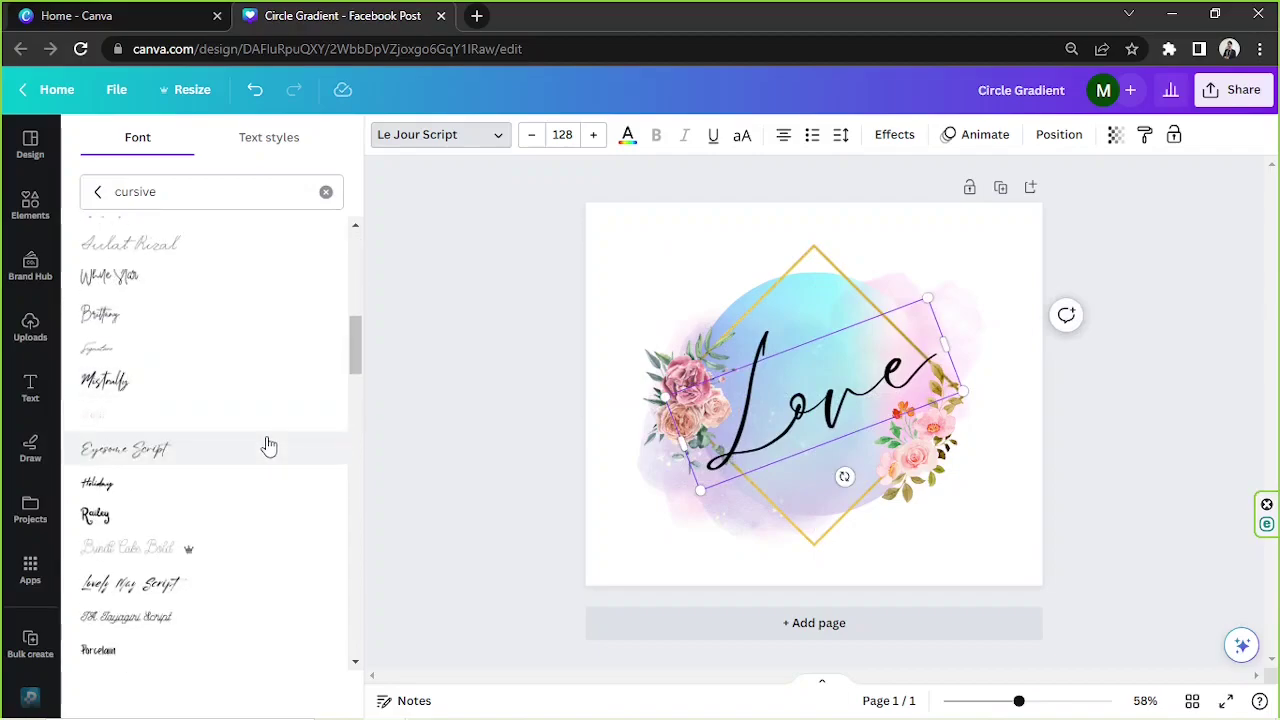
Change the "Love" text color to the muted purple #675574
{"action": "left_click", "coordinate": [627, 136]}
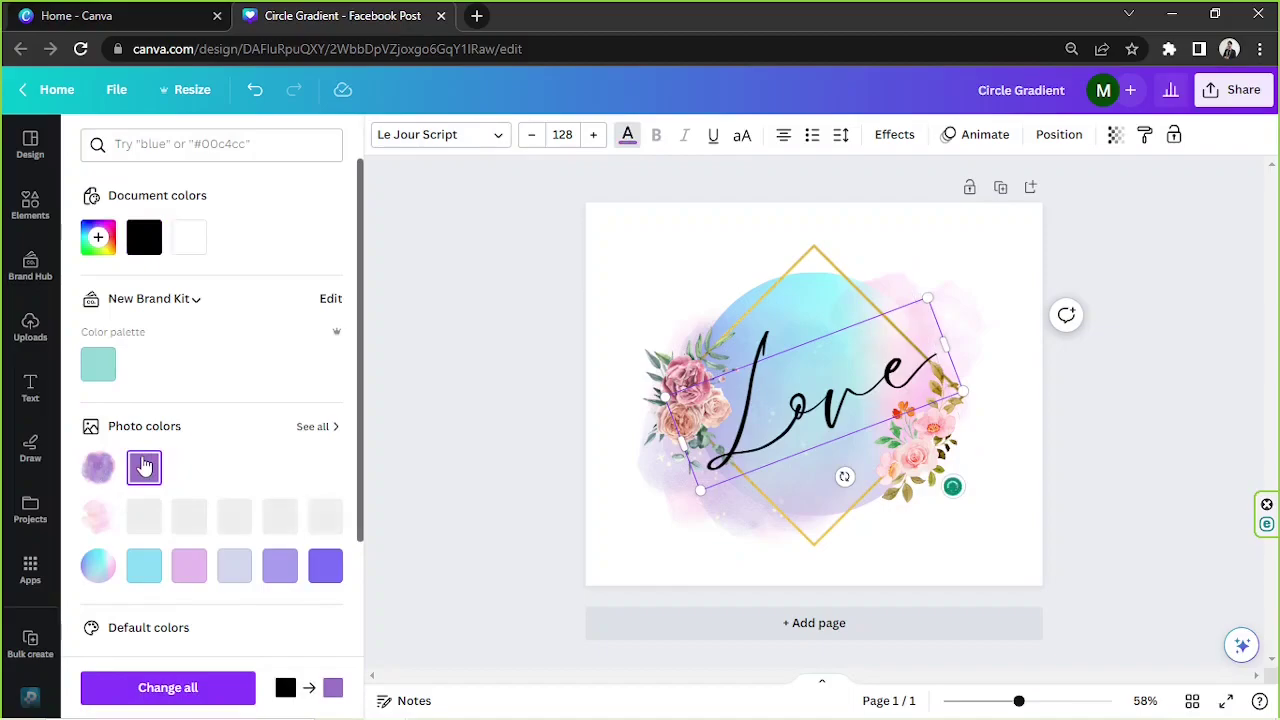
{"action": "left_click", "coordinate": [98, 237]}
{"action": "left_click", "coordinate": [186, 328]}
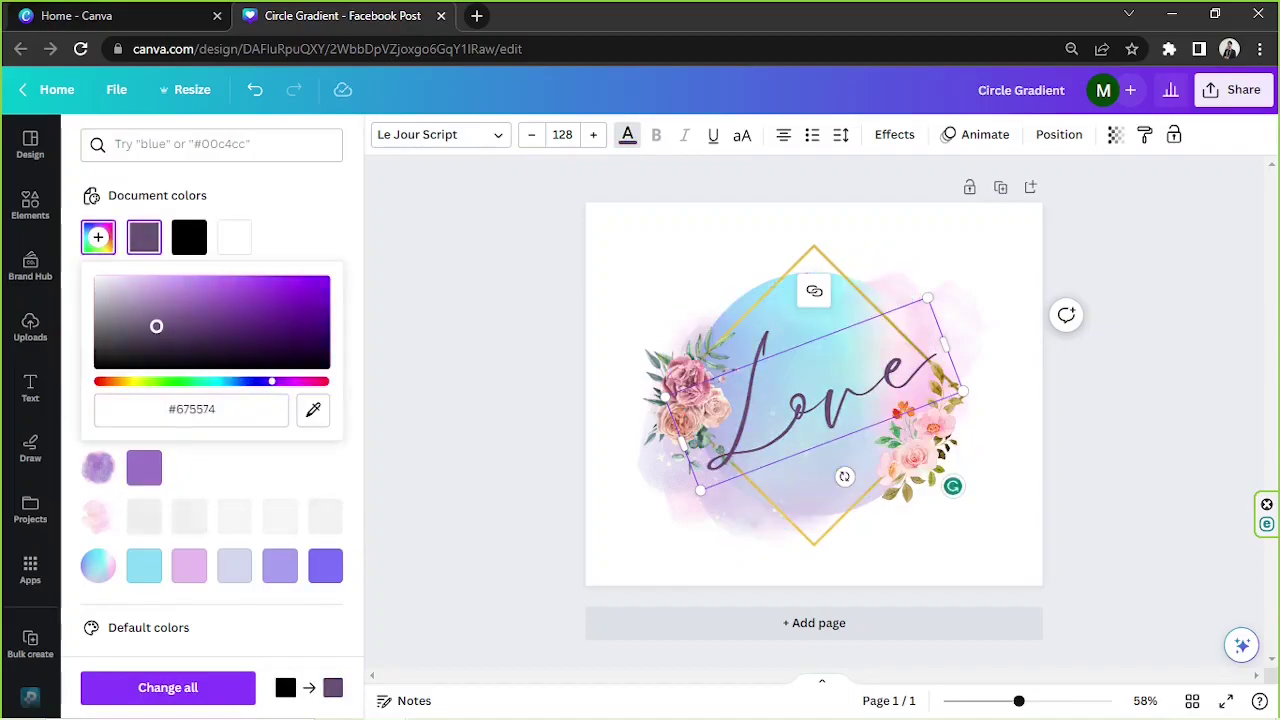
Shrink the "Love" text to size 92.8 and center it inside the diamond
{"action": "left_click_drag", "start_coordinate": [961, 391], "coordinate": [878, 377]}
{"action": "left_click_drag", "start_coordinate": [799, 465], "coordinate": [823, 421]}
{"action": "left_click_drag", "start_coordinate": [818, 479], "coordinate": [834, 477]}
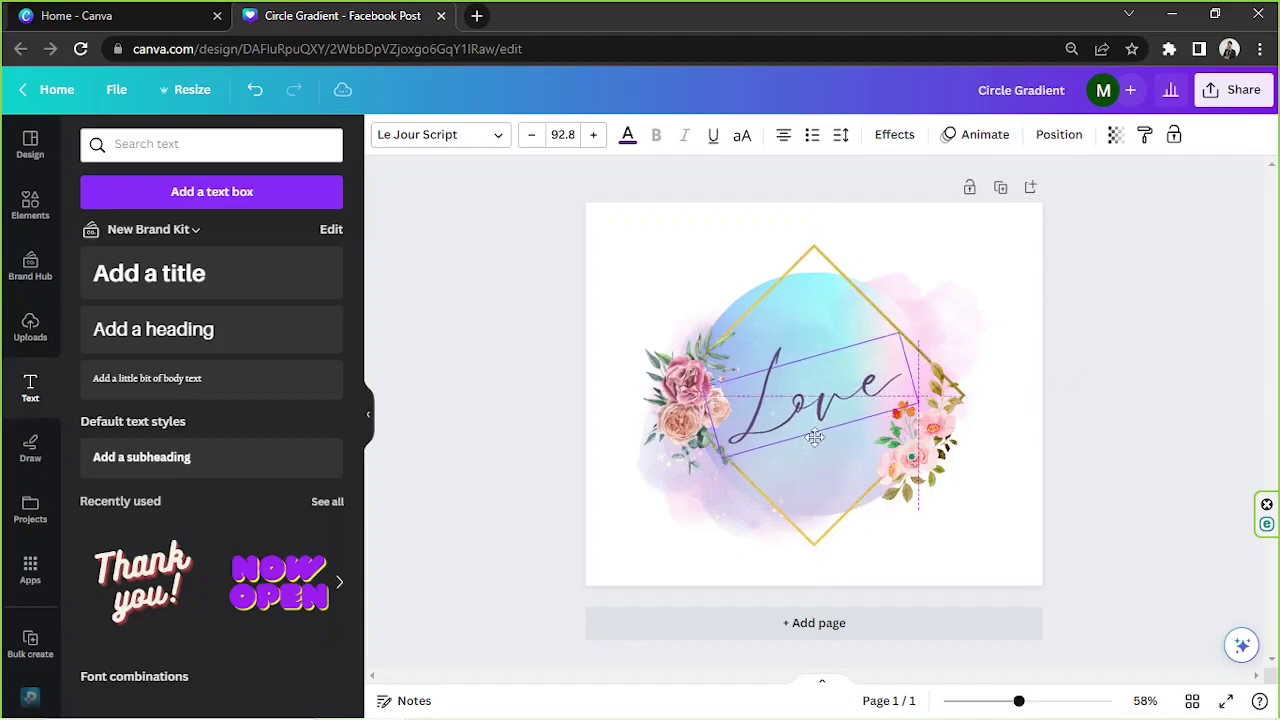
{"action": "left_click", "coordinate": [1088, 437]}
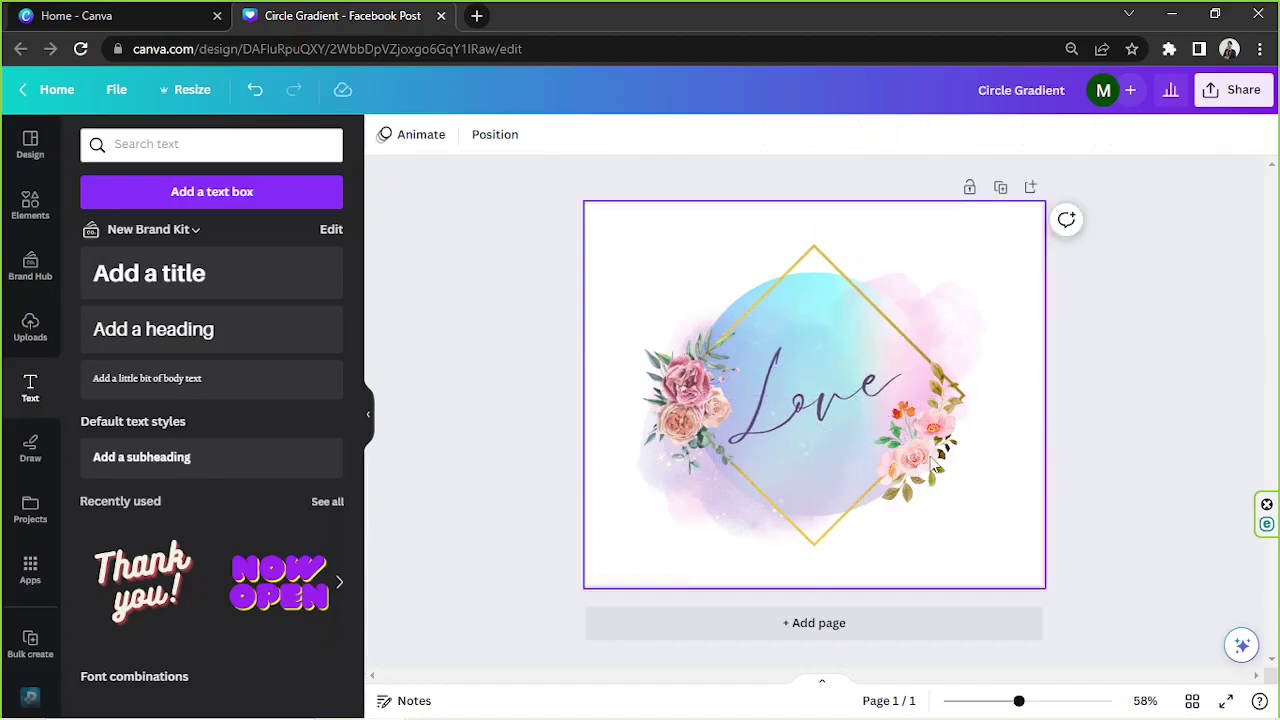
Shrink the purple watercolor splash to about 390 × 395 px and nudge it near the rose bouquet
{"action": "left_click", "coordinate": [651, 503]}
{"action": "key", "text": "ctrl+z"}
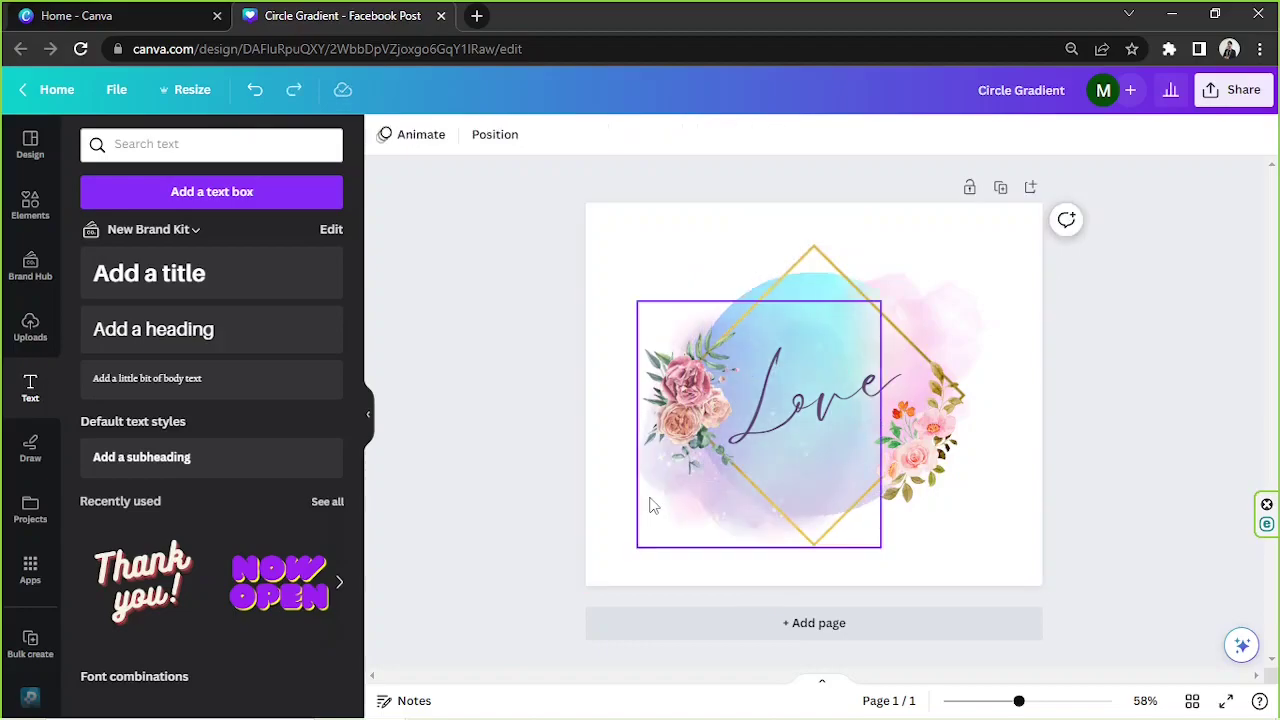
{"action": "left_click", "coordinate": [653, 505]}
{"action": "left_click_drag", "start_coordinate": [881, 301], "coordinate": [785, 420]}
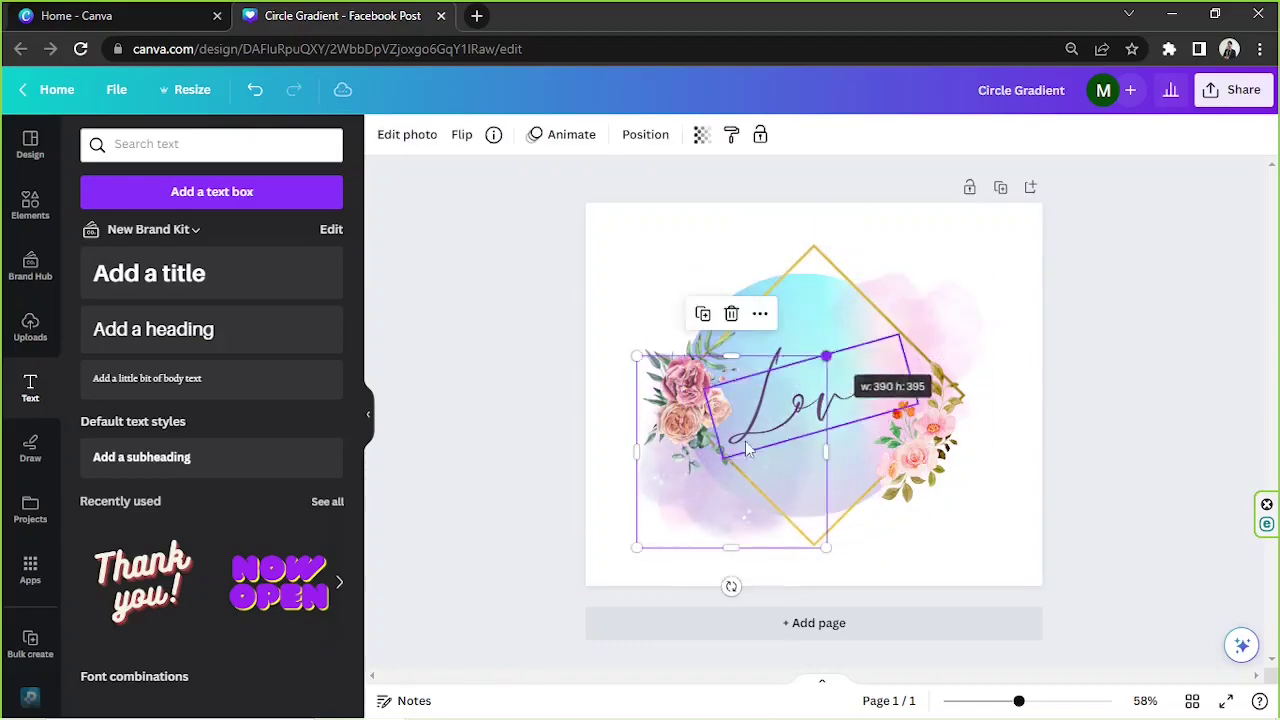
{"action": "left_click_drag", "start_coordinate": [711, 530], "coordinate": [718, 530]}
Adjust the purple splash's transparency and reposition the watercolor splashes behind the two bouquets
{"action": "left_click", "coordinate": [701, 134]}
{"action": "left_click_drag", "start_coordinate": [700, 203], "coordinate": [620, 205]}
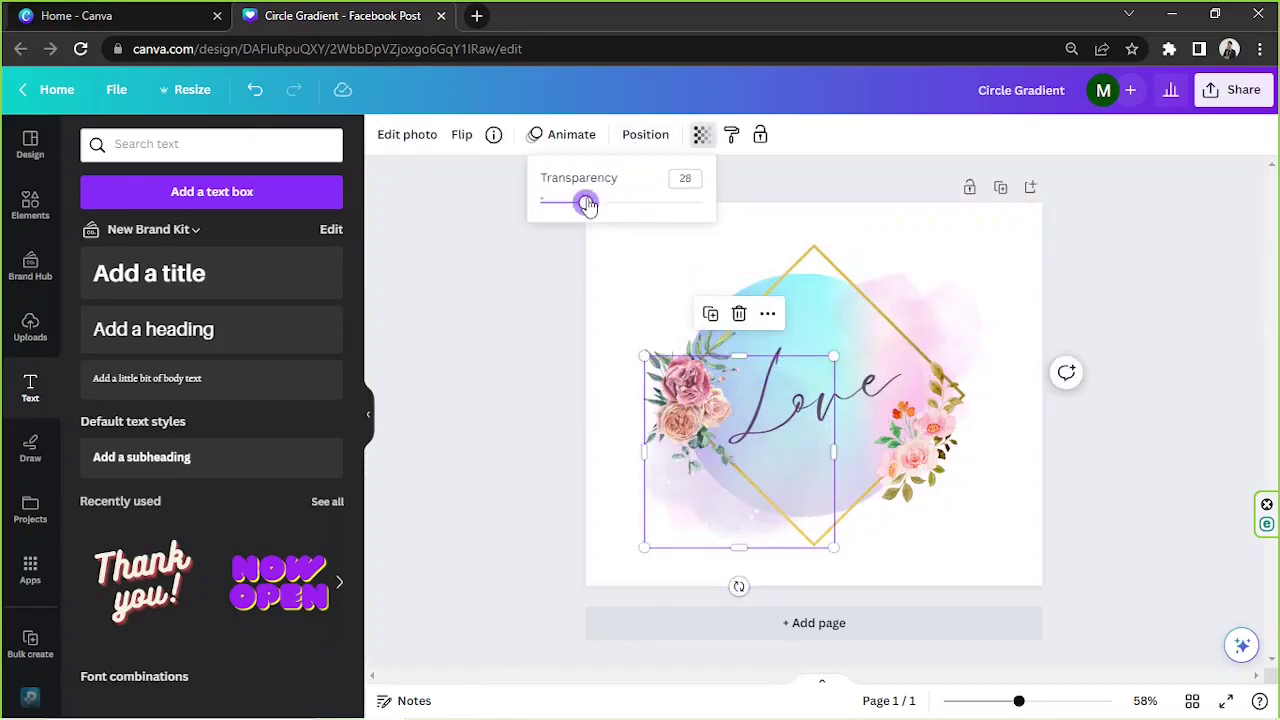
{"action": "left_click_drag", "start_coordinate": [672, 538], "coordinate": [978, 345]}
Try the cursive fonts Bloom Skirt, Adele I and Selima on the "Love" text
{"action": "left_click", "coordinate": [848, 400]}
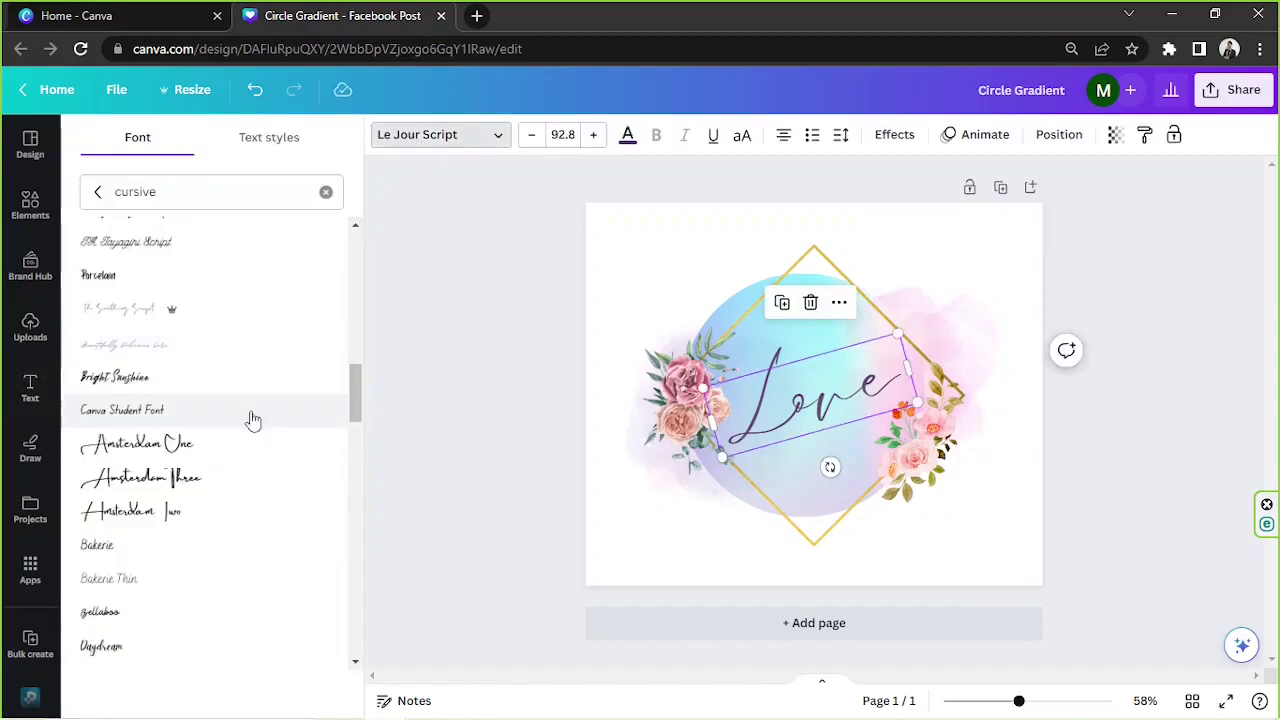
{"action": "scroll", "coordinate": [260, 400], "scroll_direction": "down", "scroll_amount": 3}
{"action": "left_click", "coordinate": [252, 262]}
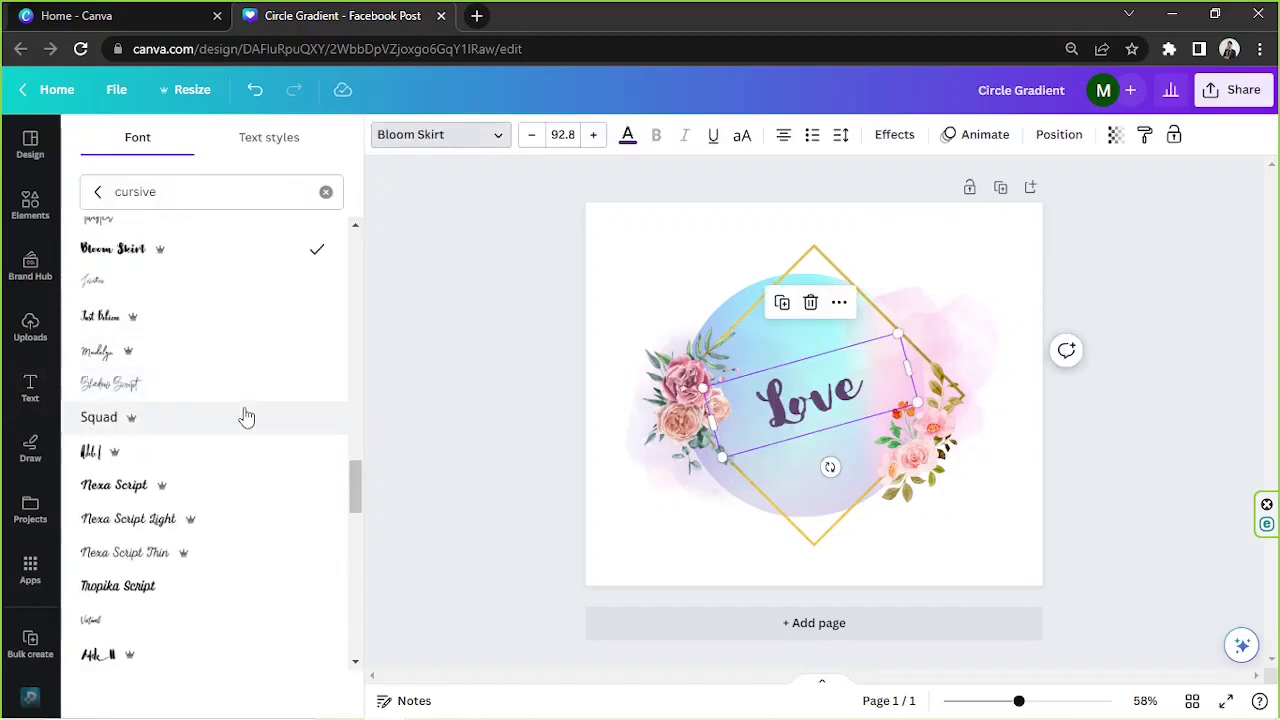
{"action": "left_click", "coordinate": [251, 452]}
{"action": "scroll", "coordinate": [245, 450], "scroll_direction": "down", "scroll_amount": 5}
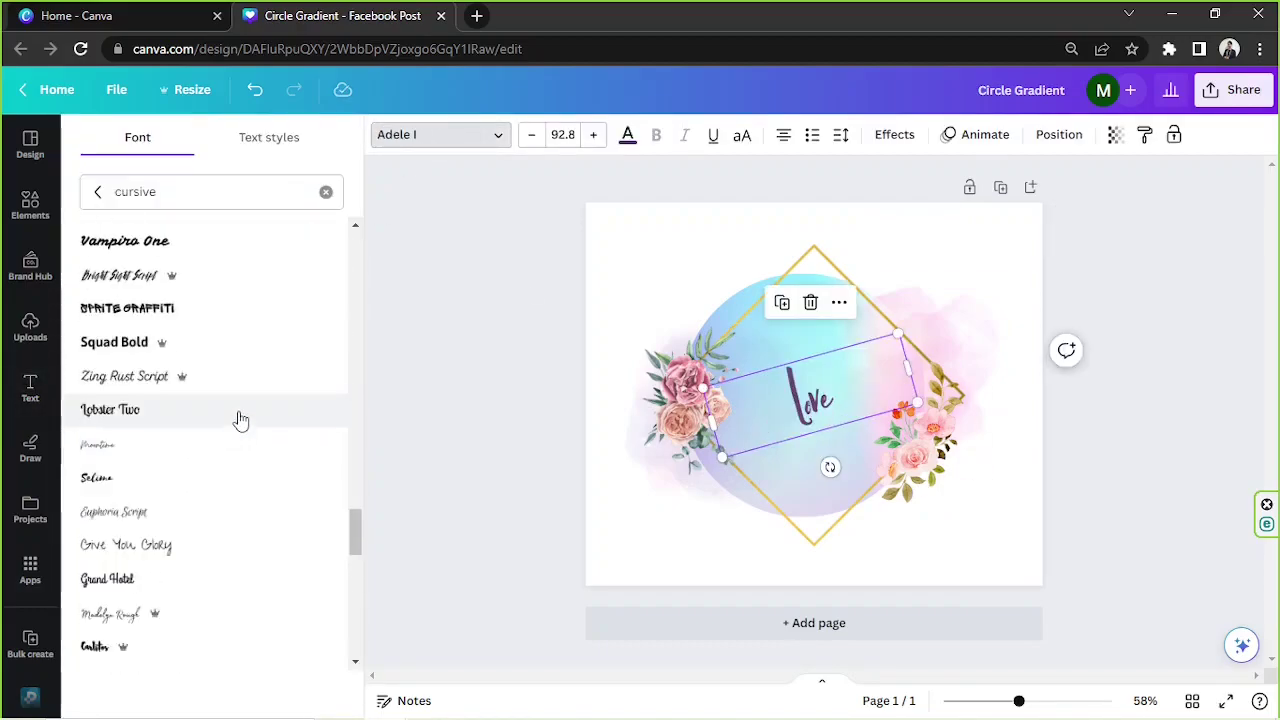
{"action": "left_click", "coordinate": [240, 477]}
{"action": "scroll", "coordinate": [257, 357], "scroll_direction": "down", "scroll_amount": 10}
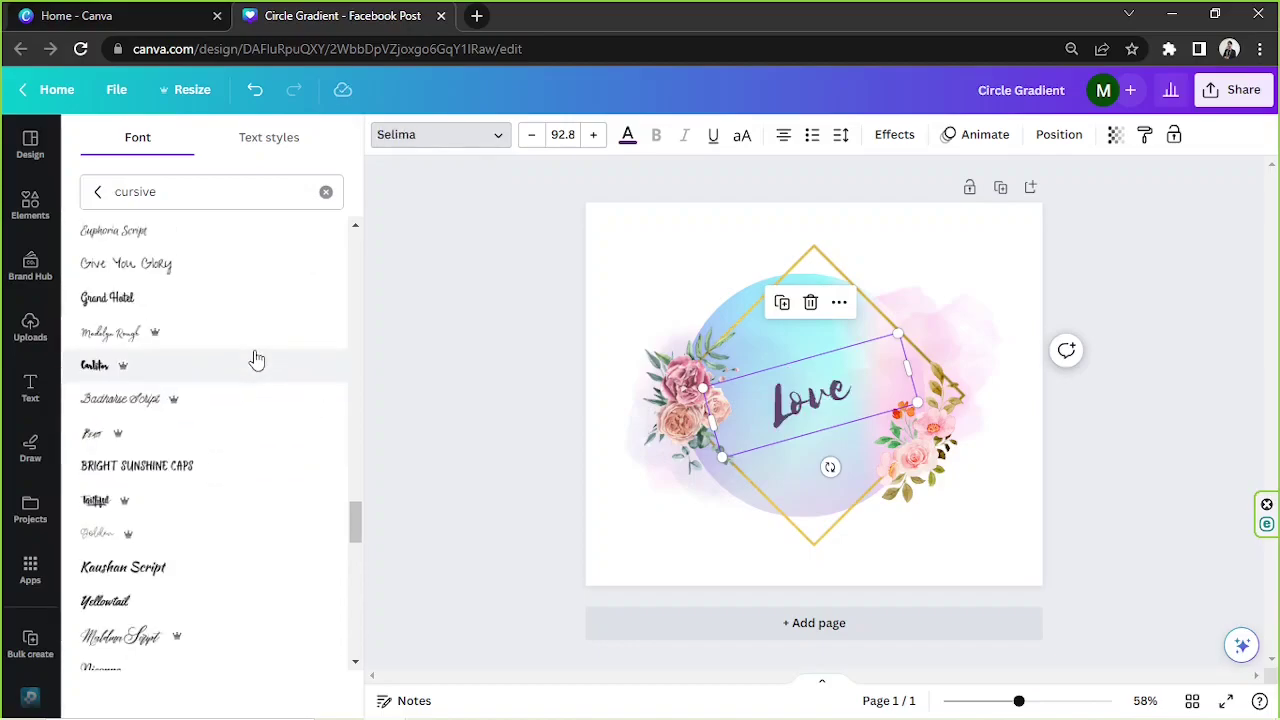
Try further cursive fonts on the "Love" text, including TT Lovelies Script and TT Backwards Script
{"action": "left_click", "coordinate": [226, 371]}
{"action": "scroll", "coordinate": [215, 375], "scroll_direction": "up", "scroll_amount": 5}
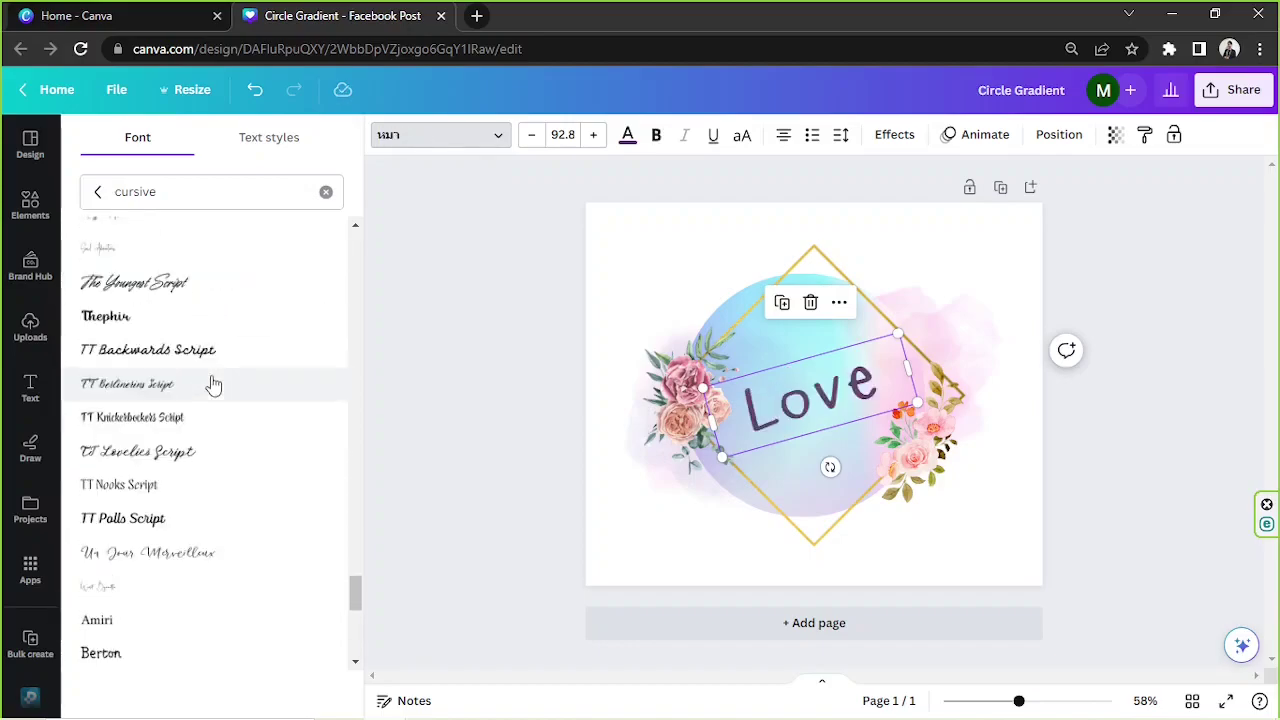
{"action": "left_click", "coordinate": [204, 455]}
{"action": "left_click", "coordinate": [218, 354]}
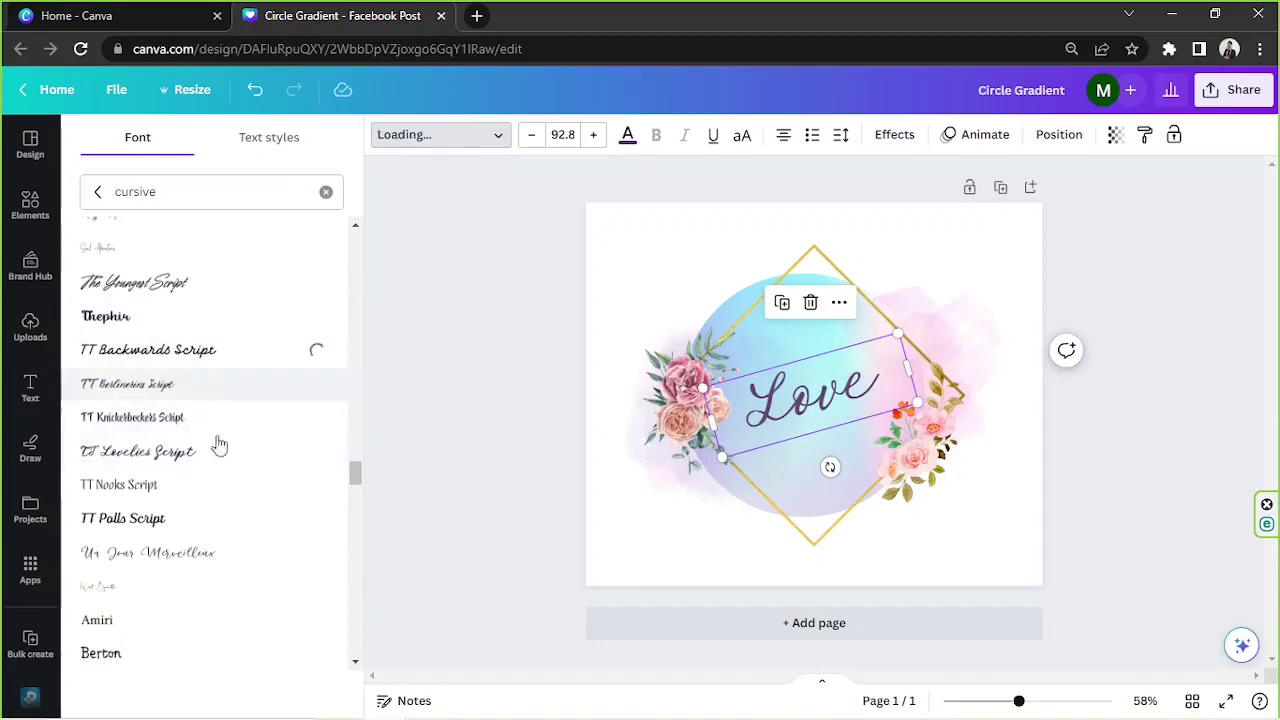
Set the "Love" text in the Dreaming Outloud font and clear the font search
{"action": "scroll", "coordinate": [209, 492], "scroll_direction": "down", "scroll_amount": 10}
{"action": "left_click", "coordinate": [229, 318]}
{"action": "scroll", "coordinate": [172, 497], "scroll_direction": "down", "scroll_amount": 5}
{"action": "scroll", "coordinate": [172, 497], "scroll_direction": "down", "scroll_amount": 5}
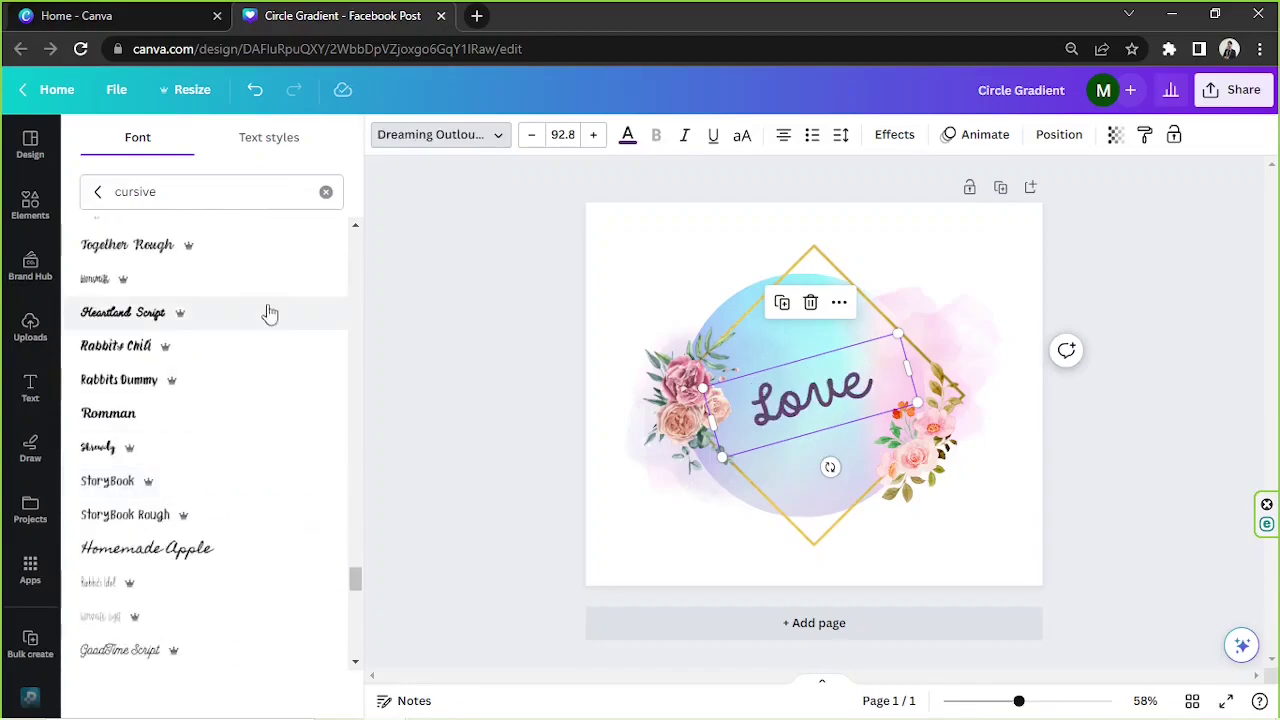
{"action": "left_click", "coordinate": [326, 191]}
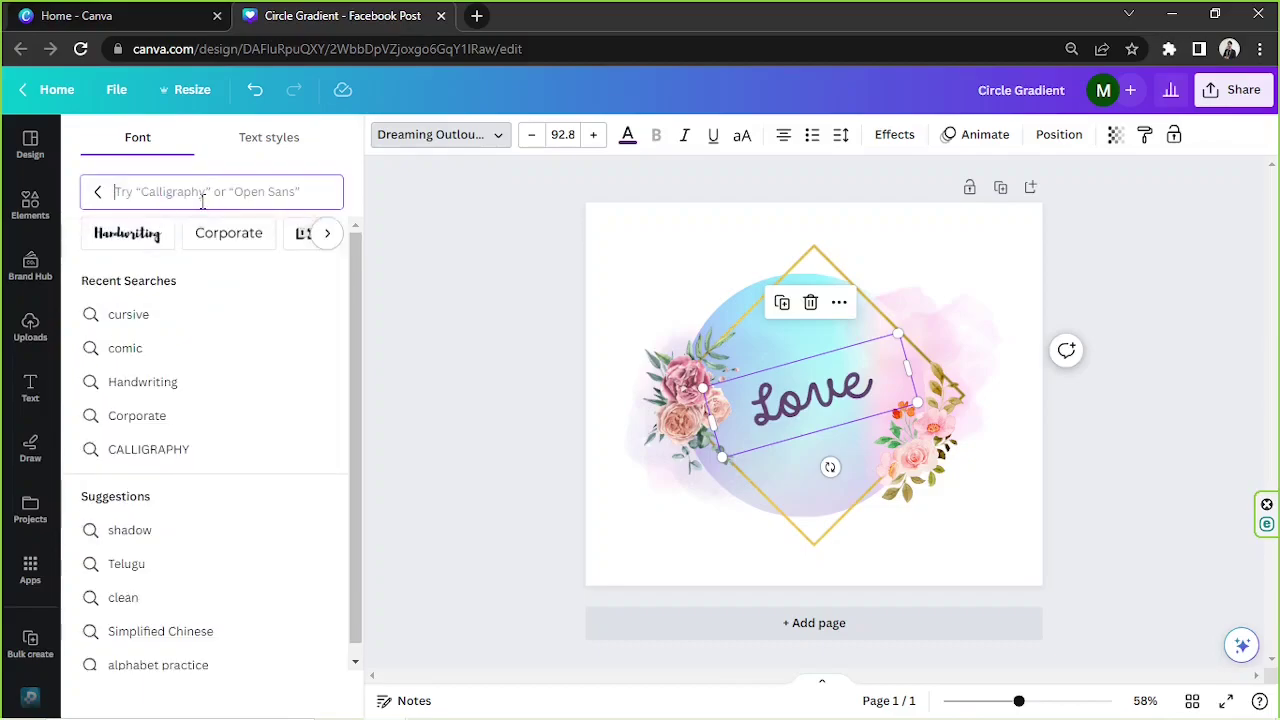
Search the fonts for "calligraphy" and set the "Love" text in the Brusher font
{"action": "type", "text": "ca"}
{"action": "left_click", "coordinate": [166, 280]}
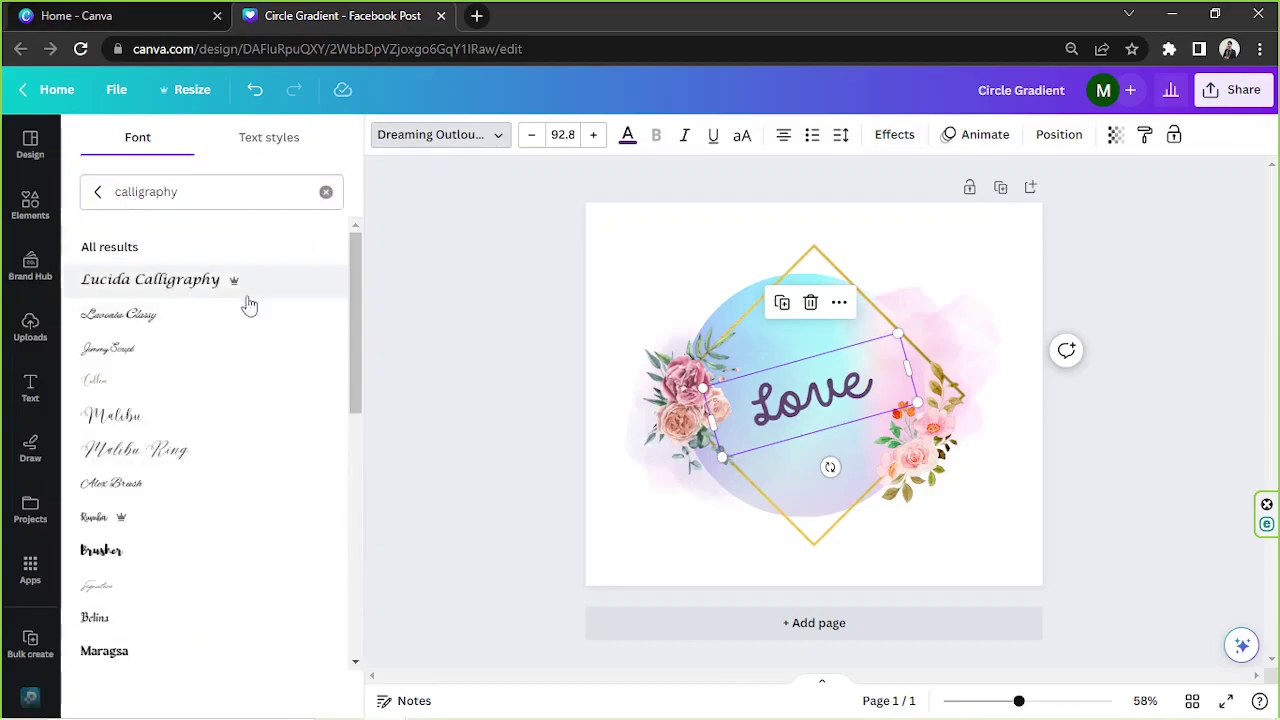
{"action": "left_click", "coordinate": [200, 550]}
{"action": "scroll", "coordinate": [206, 394], "scroll_direction": "down", "scroll_amount": 5}
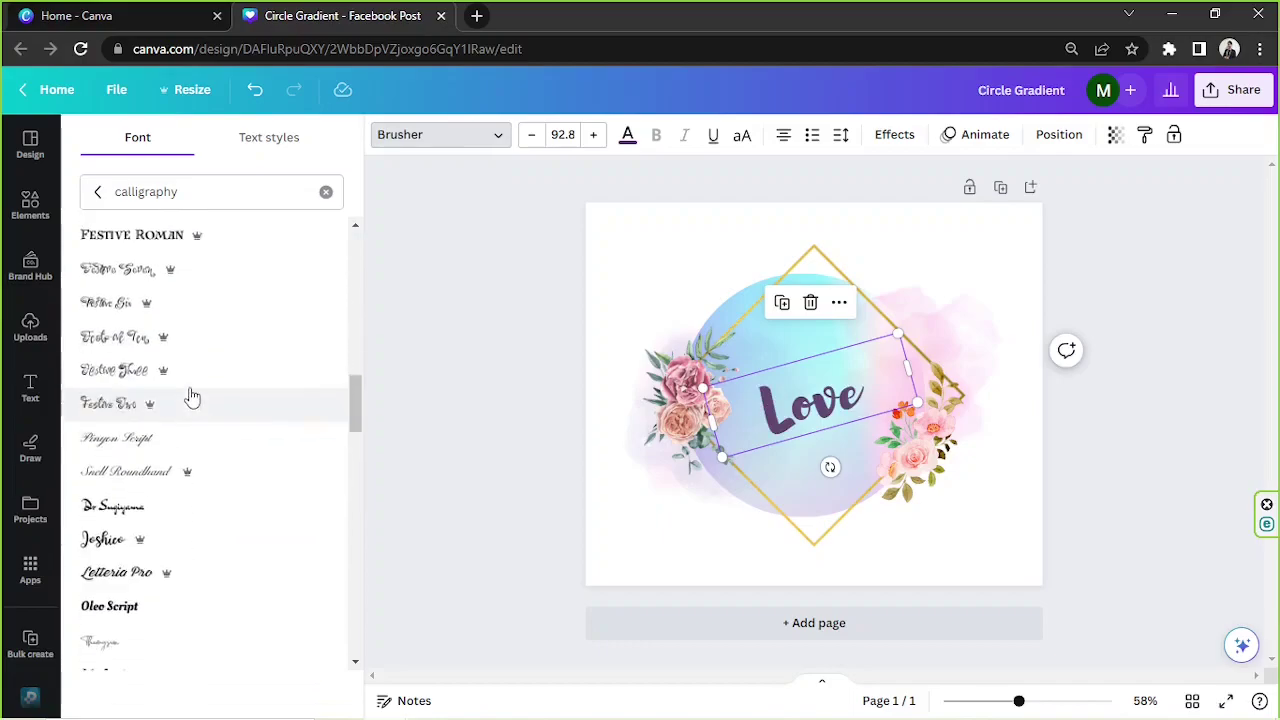
{"action": "scroll", "coordinate": [185, 394], "scroll_direction": "down", "scroll_amount": 10}
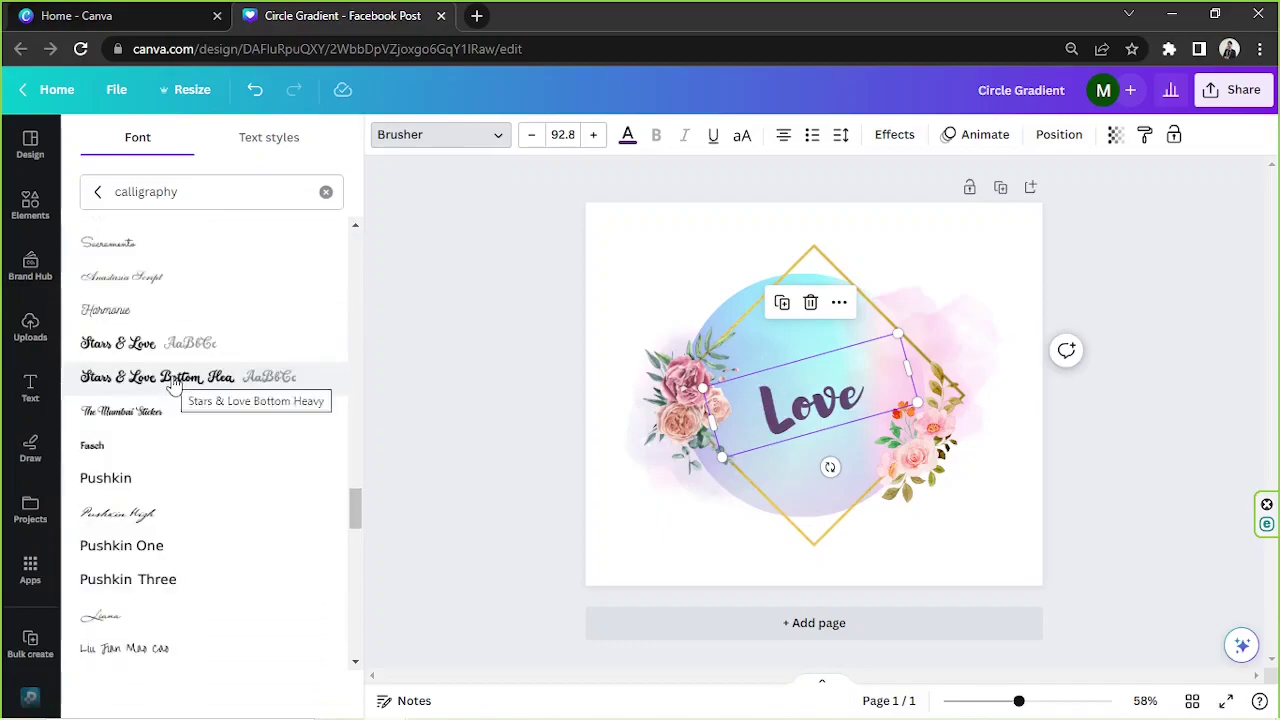
Try the calligraphy fonts Stars & Love Bottom Heavy, Homemade Apple and Joanne Marie on the "Love" text
{"action": "left_click", "coordinate": [172, 386]}
{"action": "scroll", "coordinate": [191, 360], "scroll_direction": "down", "scroll_amount": 8}
{"action": "left_click", "coordinate": [193, 373]}
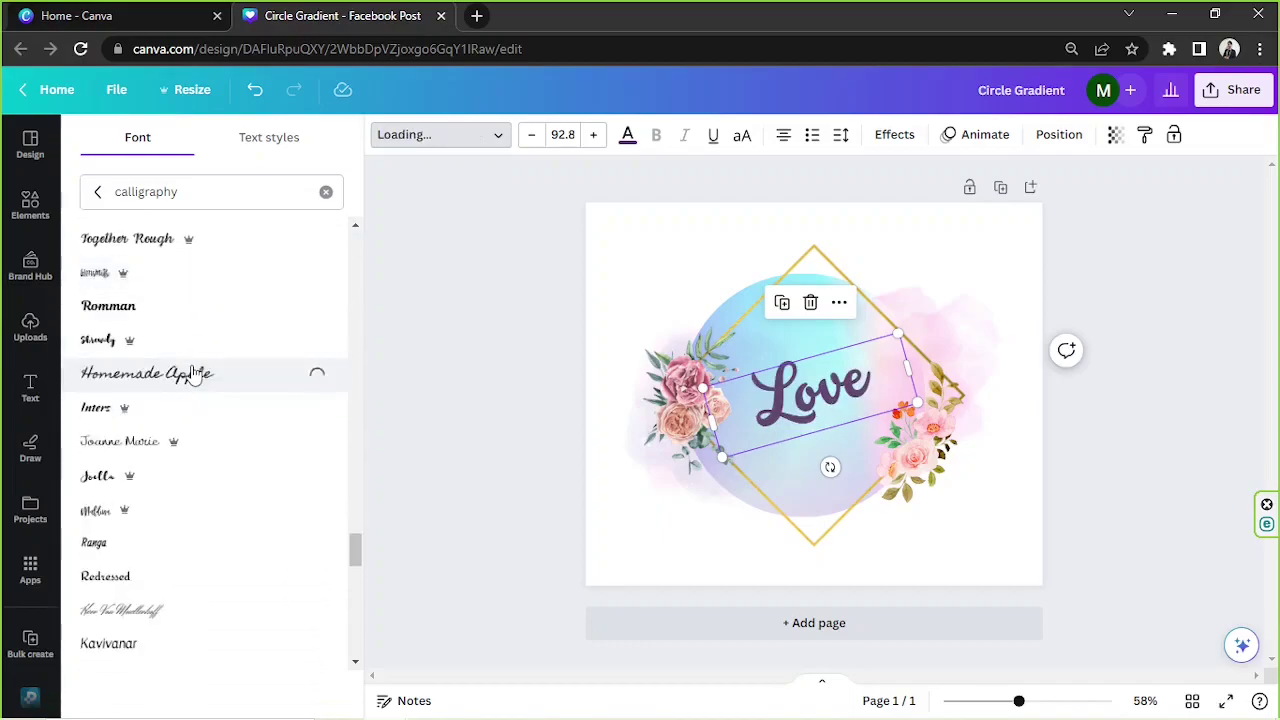
{"action": "left_click", "coordinate": [171, 445]}
{"action": "scroll", "coordinate": [172, 420], "scroll_direction": "down", "scroll_amount": 8}
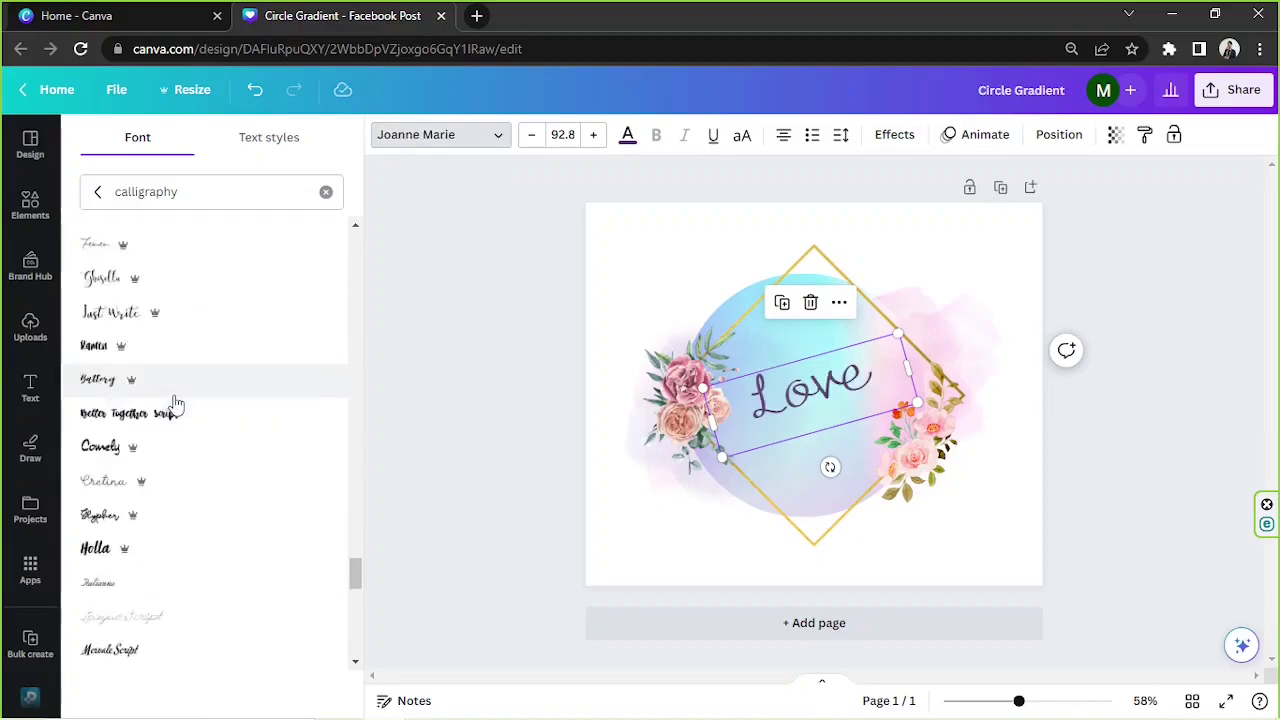
Set the "Love" text in the Battery font, enlarge it to size 155 and recentre it over the circle
{"action": "scroll", "coordinate": [175, 402], "scroll_direction": "down", "scroll_amount": 2}
{"action": "left_click", "coordinate": [190, 305]}
{"action": "left_click", "coordinate": [209, 245]}
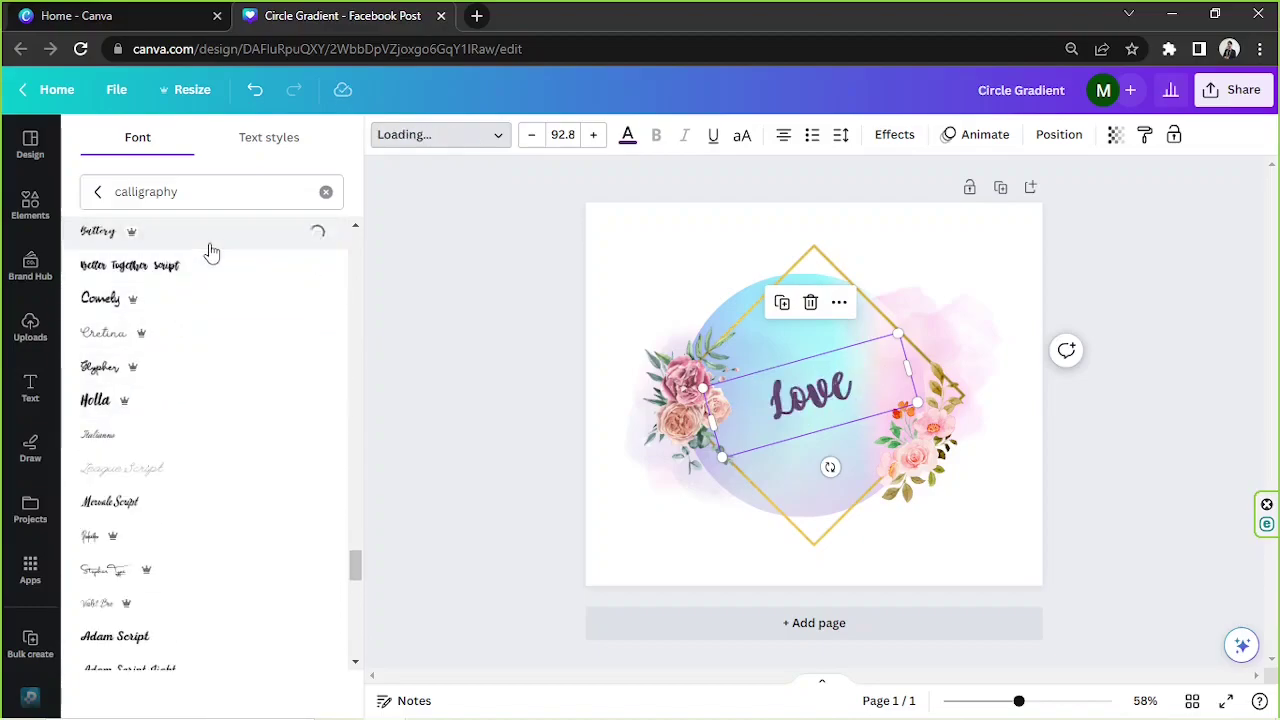
{"action": "left_click_drag", "start_coordinate": [703, 388], "coordinate": [569, 391]}
{"action": "left_click_drag", "start_coordinate": [790, 432], "coordinate": [856, 444]}
Recolour the "Love" text with a custom dark purple
{"action": "left_click", "coordinate": [628, 137]}
{"action": "left_click", "coordinate": [98, 237]}
{"action": "left_click_drag", "start_coordinate": [251, 309], "coordinate": [300, 337]}
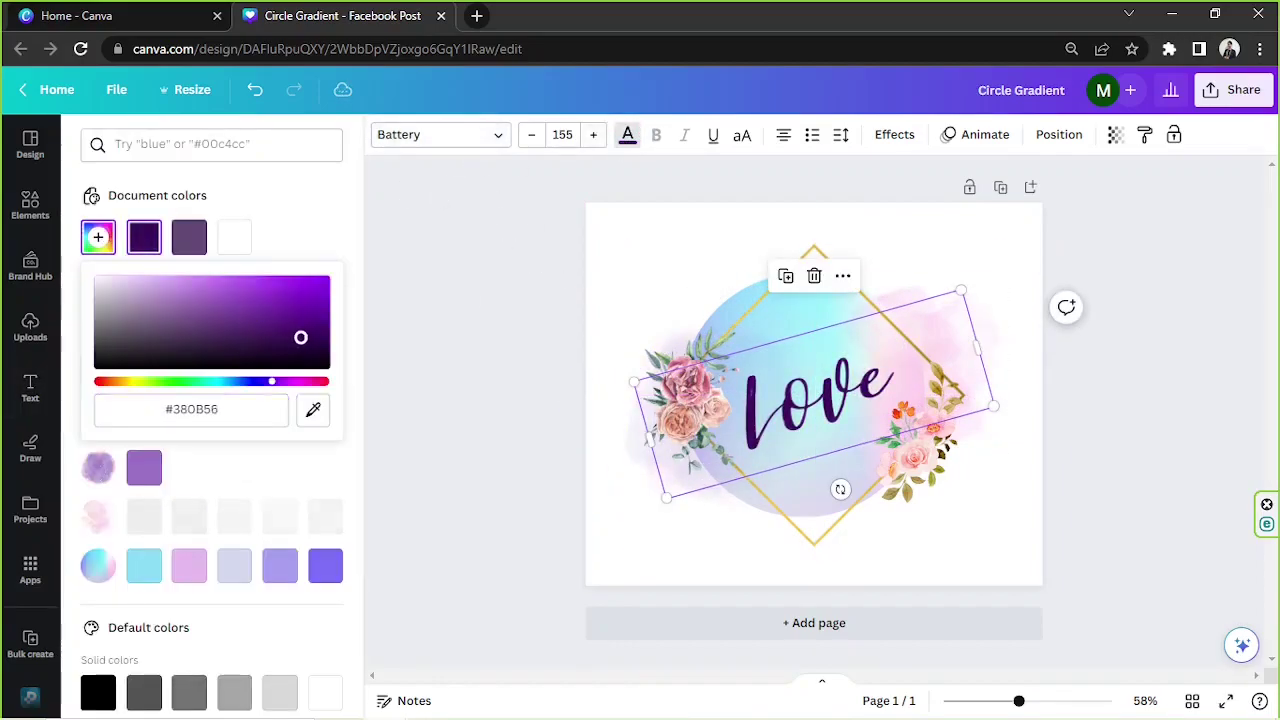
{"action": "left_click", "coordinate": [1106, 425]}
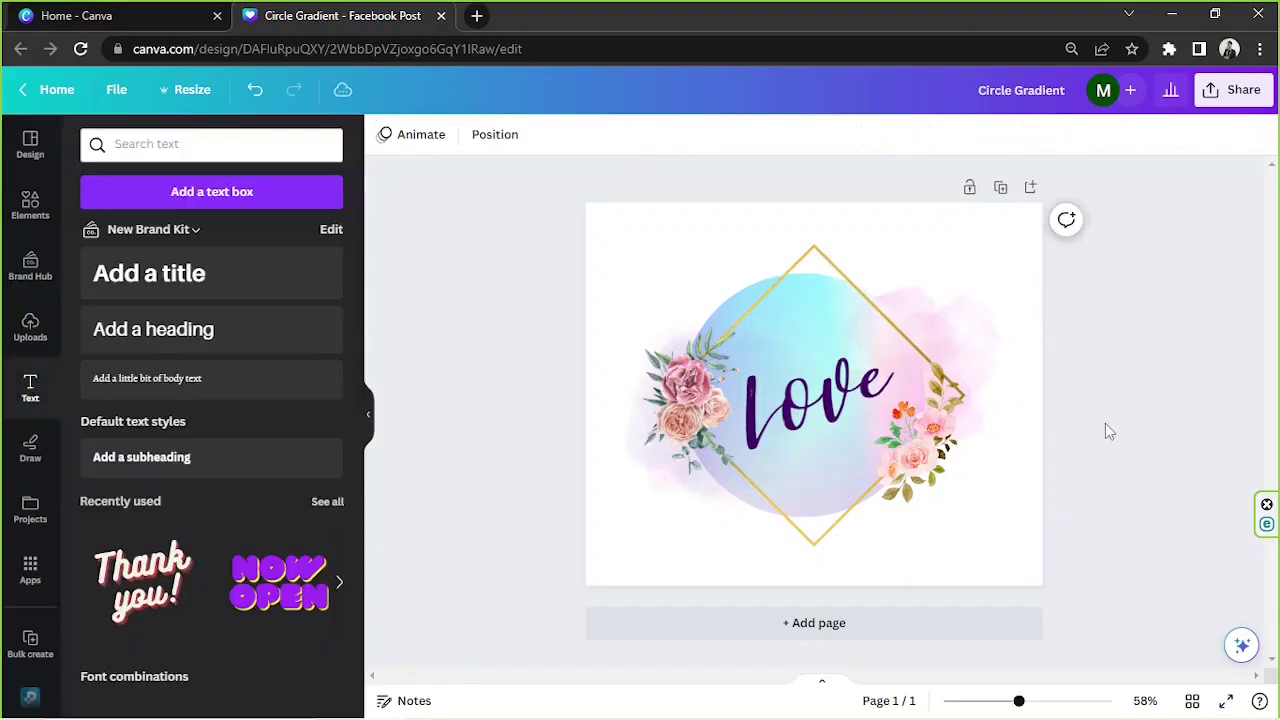
Delete the gold diamond outline and add a gold ring from the graphics found by searching the elements for "circle"
{"action": "left_click", "coordinate": [815, 541]}
{"action": "key", "text": "Delete"}
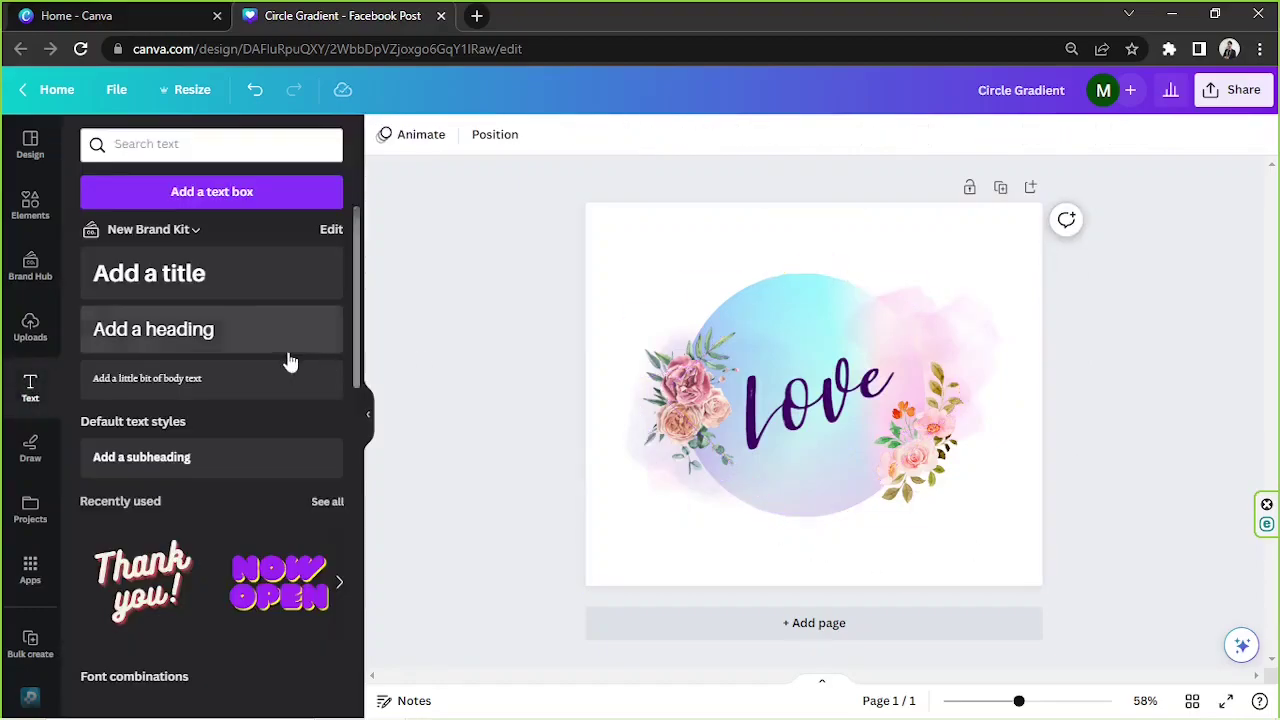
{"action": "left_click", "coordinate": [150, 144]}
{"action": "left_click", "coordinate": [30, 205]}
{"action": "left_click", "coordinate": [183, 147]}
{"action": "type", "text": "circle"}
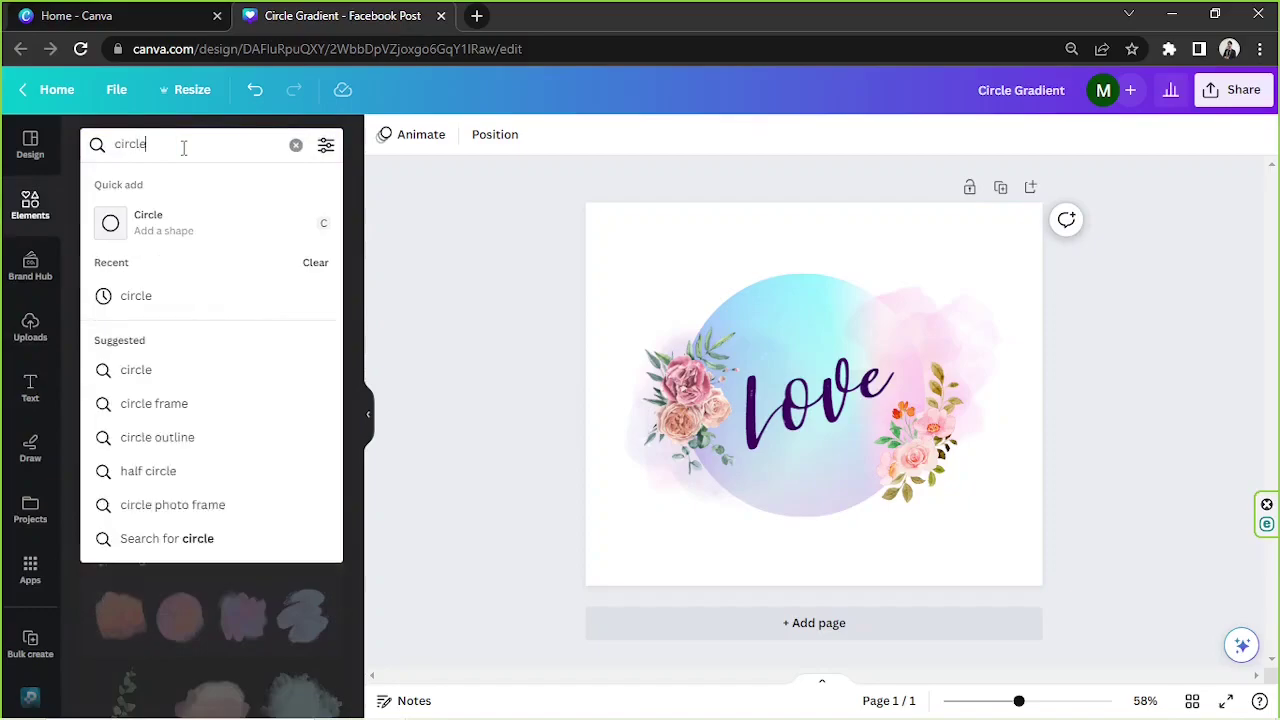
{"action": "key", "text": "Return"}
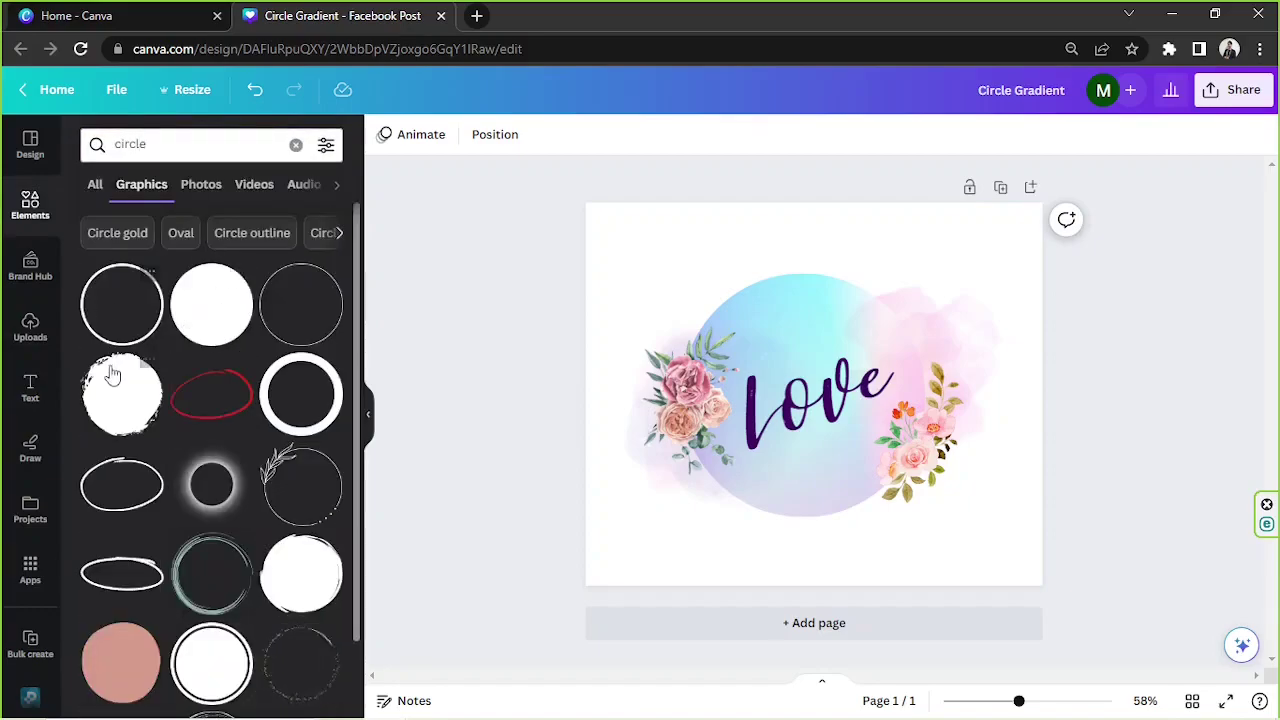
{"action": "scroll", "coordinate": [110, 380], "scroll_direction": "down", "scroll_amount": 6}
{"action": "left_click", "coordinate": [215, 647]}
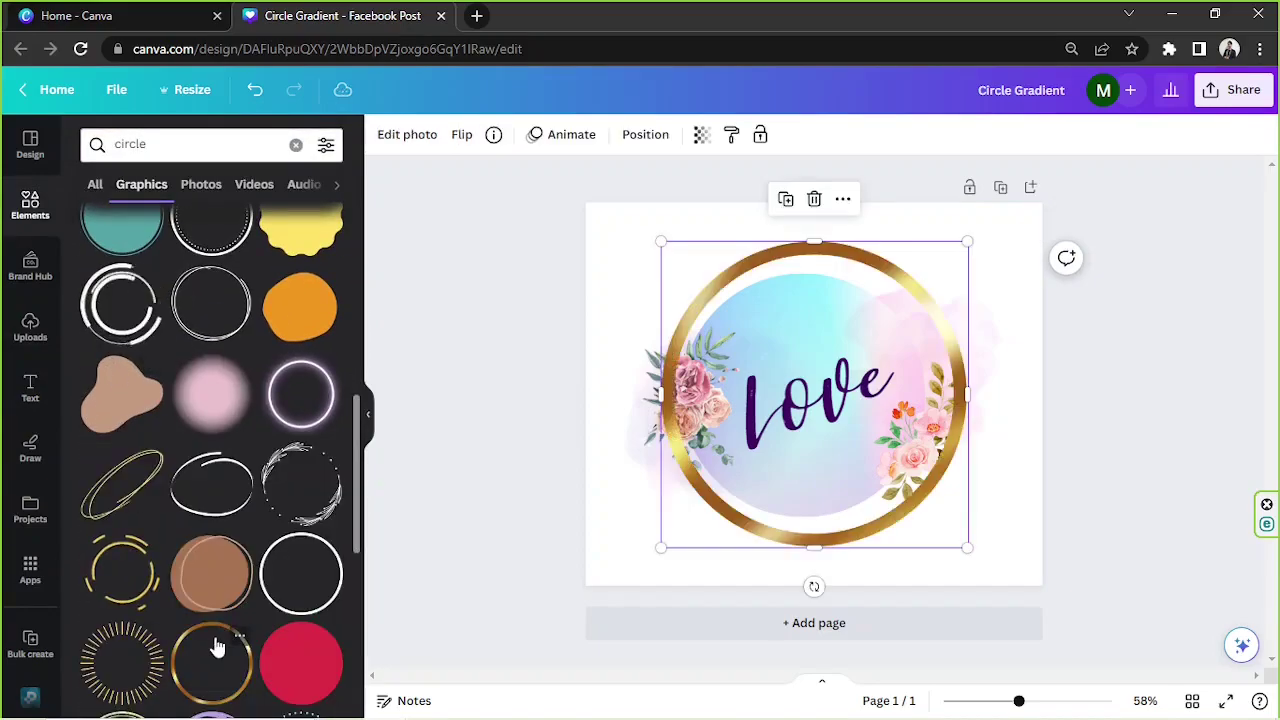
Resize the gold ring to about 517 px wide around the gradient circle and layer it behind the bouquets and text
{"action": "left_click_drag", "start_coordinate": [967, 548], "coordinate": [914, 495]}
{"action": "left_click_drag", "start_coordinate": [825, 480], "coordinate": [846, 508]}
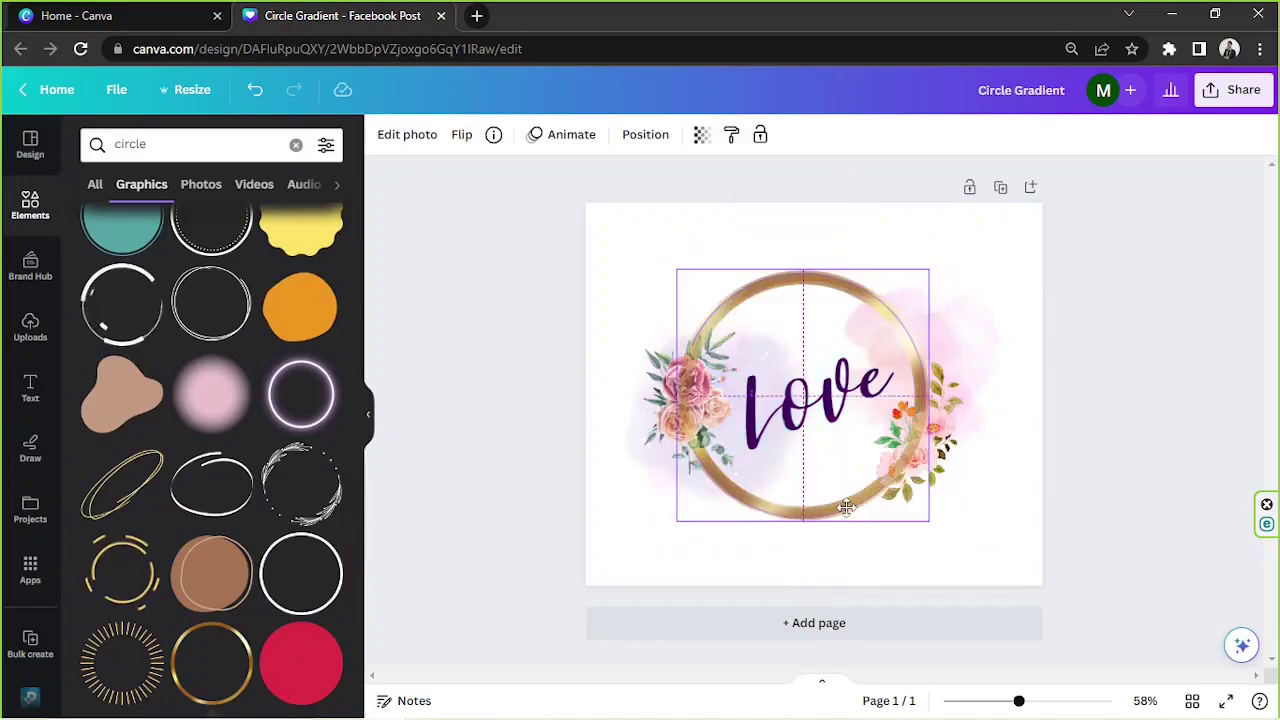
{"action": "left_click", "coordinate": [912, 557]}
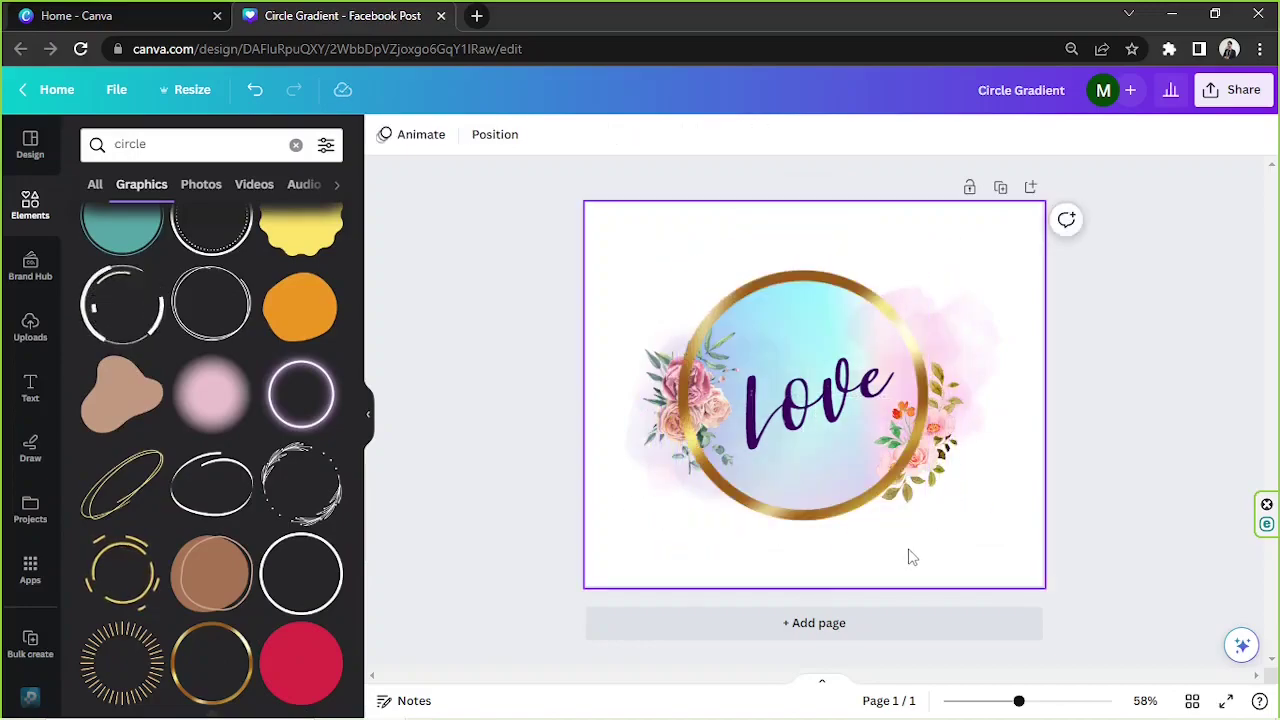
{"action": "left_click", "coordinate": [780, 296]}
{"action": "left_click", "coordinate": [645, 134]}
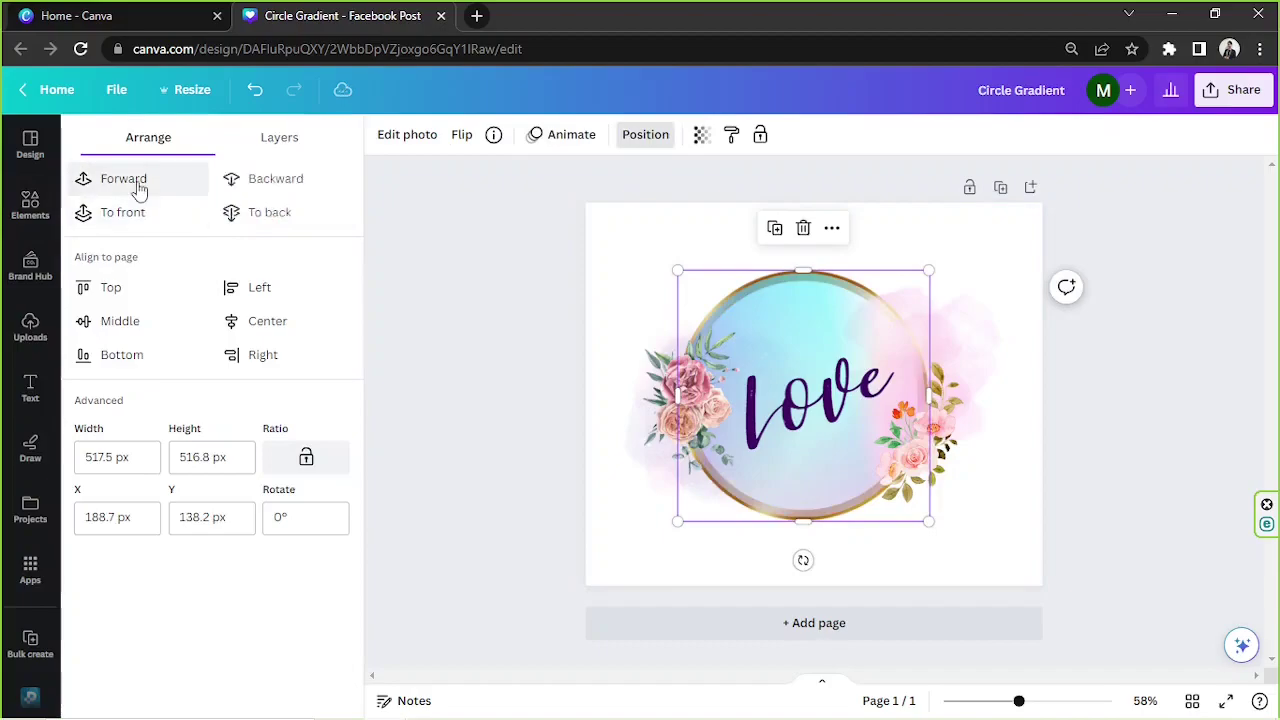
Shrink and rotate the pink bouquet and move it onto the lower-right edge of the gold ring
{"action": "left_click_drag", "start_coordinate": [963, 468], "coordinate": [927, 505]}
{"action": "left_click_drag", "start_coordinate": [914, 567], "coordinate": [917, 631]}
{"action": "left_click_drag", "start_coordinate": [876, 488], "coordinate": [883, 503]}
Move the rose bouquet onto the upper-left edge of the gold ring, rotating and resizing it to fit
{"action": "left_click", "coordinate": [690, 400]}
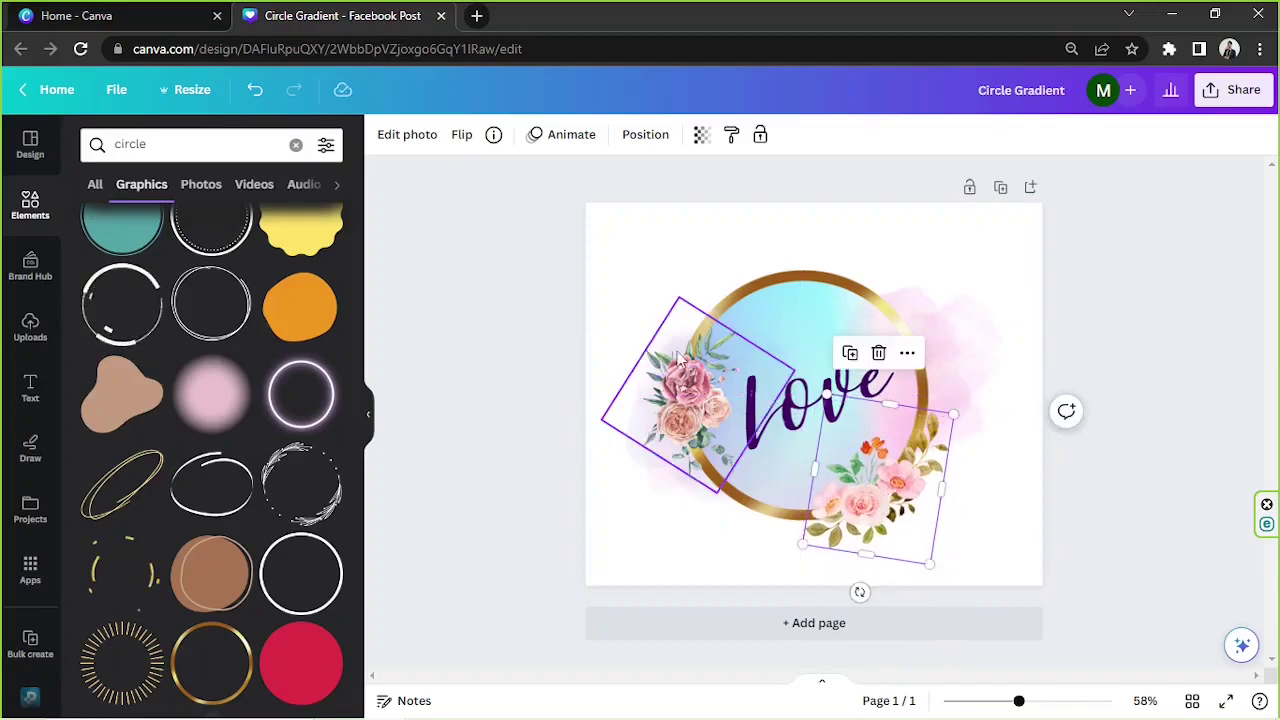
{"action": "left_click_drag", "start_coordinate": [690, 400], "coordinate": [725, 320]}
{"action": "left_click_drag", "start_coordinate": [745, 400], "coordinate": [623, 351]}
{"action": "left_click_drag", "start_coordinate": [790, 240], "coordinate": [801, 212]}
{"action": "left_click_drag", "start_coordinate": [750, 305], "coordinate": [752, 311]}
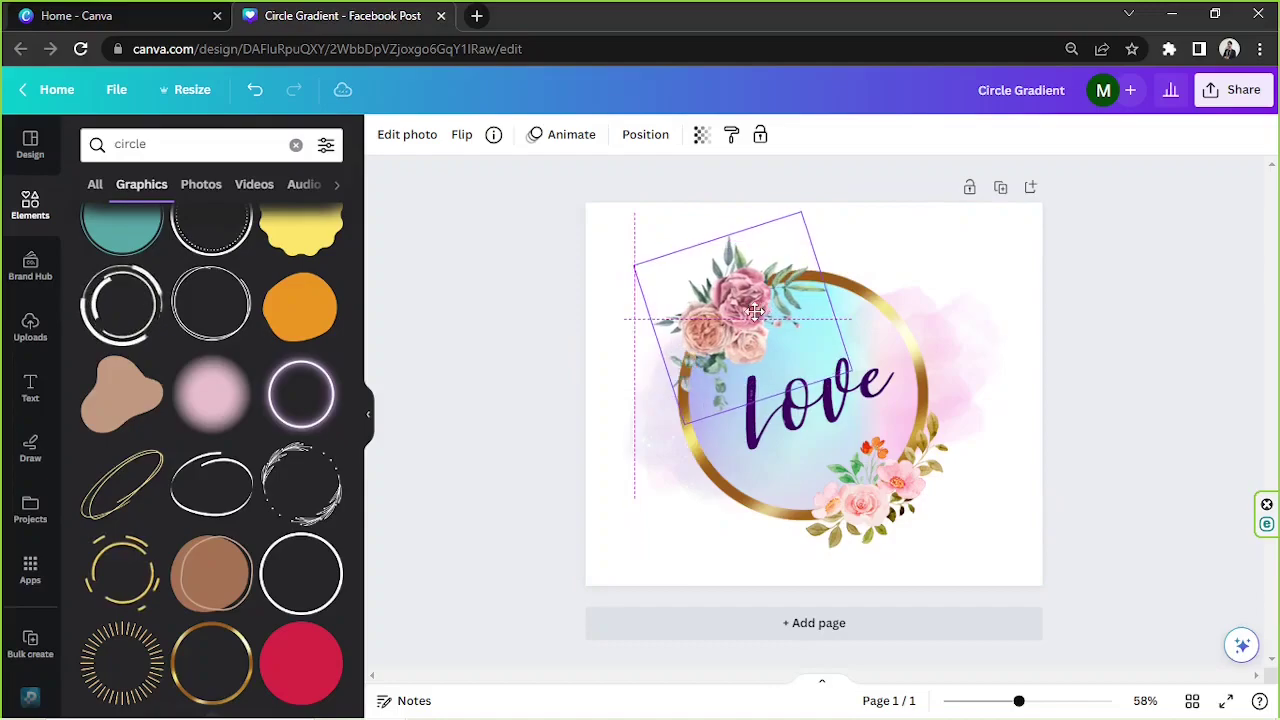
Enlarge the pink bouquet and reposition it along the ring's lower-right curve
{"action": "left_click", "coordinate": [922, 487]}
{"action": "left_click_drag", "start_coordinate": [922, 487], "coordinate": [894, 490]}
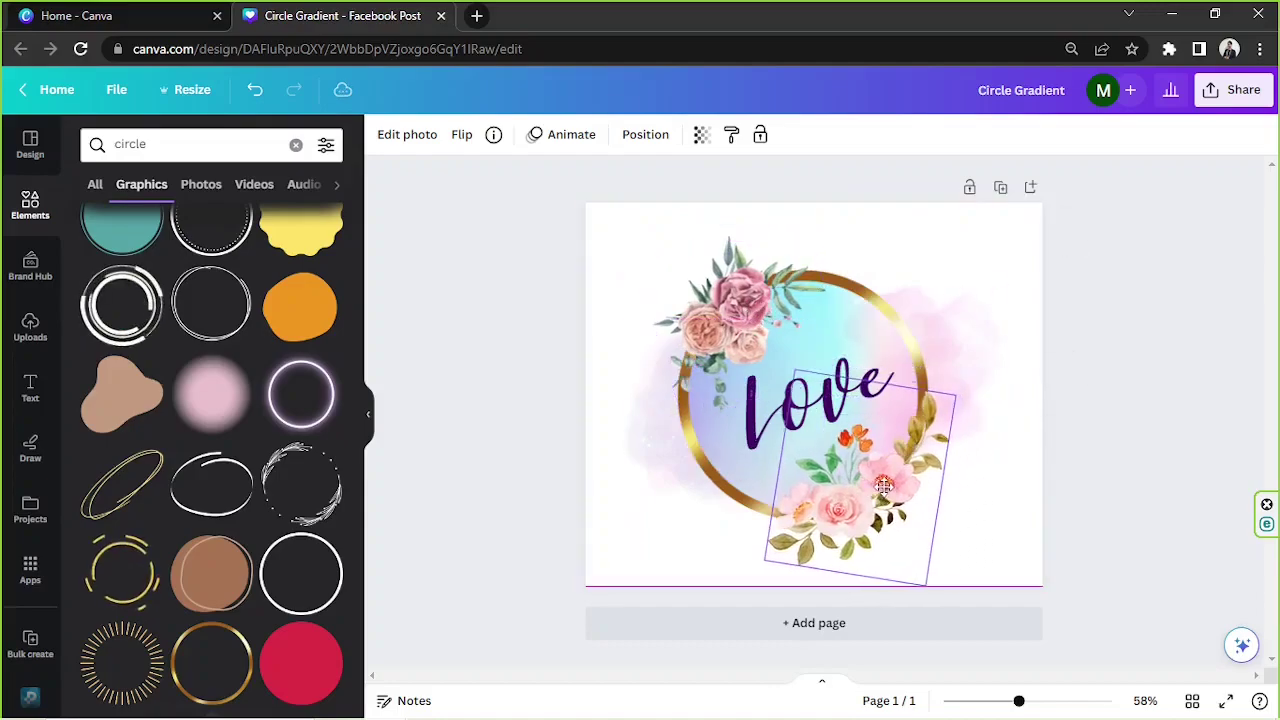
{"action": "left_click", "coordinate": [1086, 477]}
Search the graphics for "splatter", add a fine speckled splatter and place it rotated about 34° beside the ring's lower-left edge
{"action": "scroll", "coordinate": [318, 380], "scroll_direction": "down", "scroll_amount": 4}
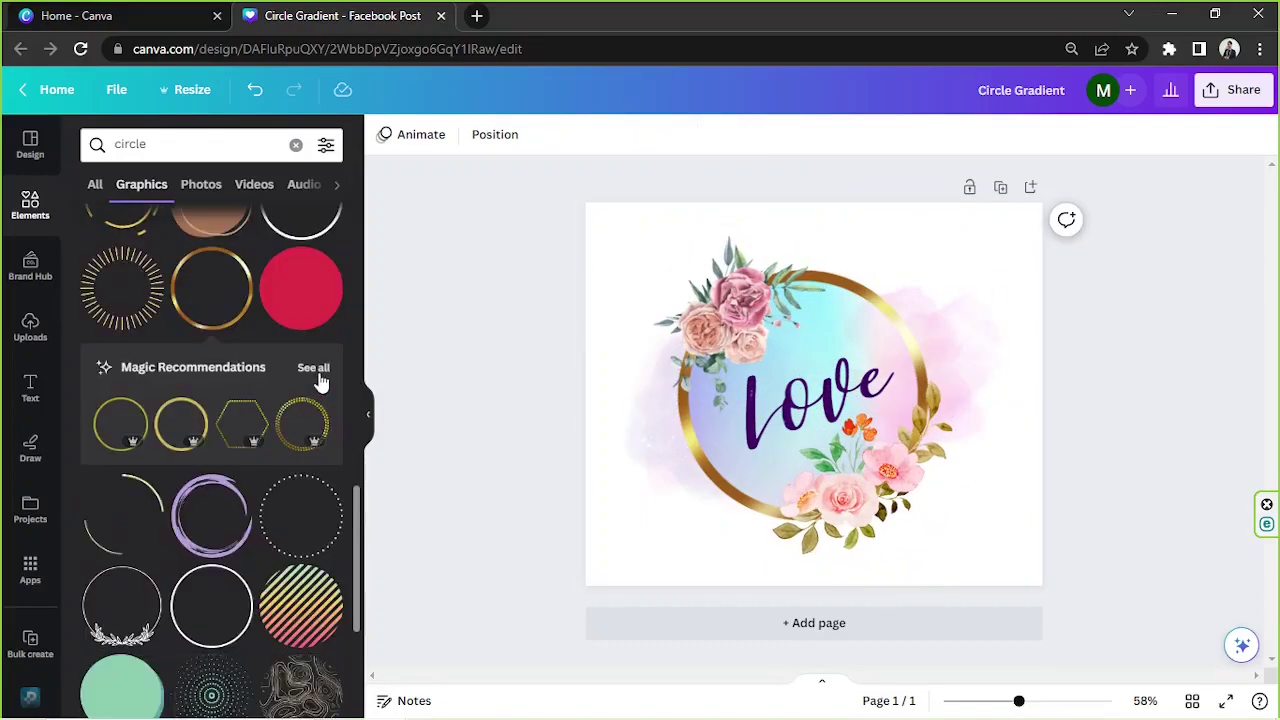
{"action": "left_click", "coordinate": [198, 146]}
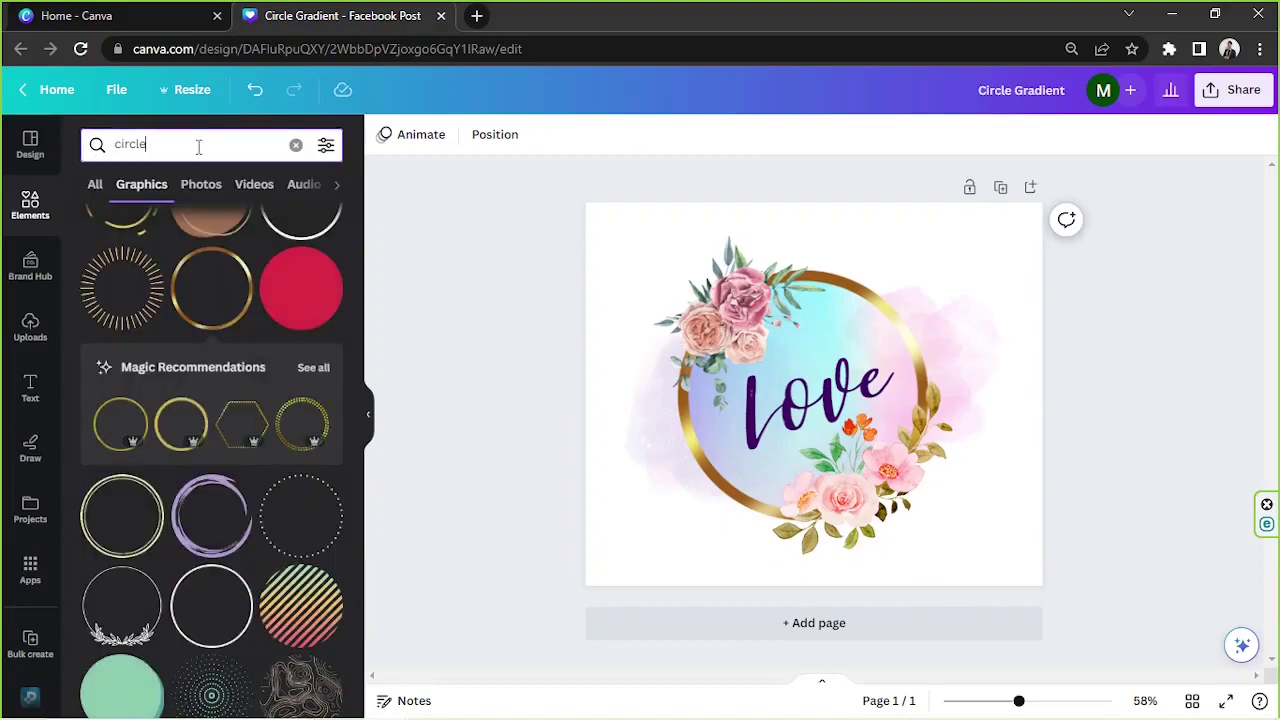
{"action": "type", "text": "splatter"}
{"action": "key", "text": "Return"}
{"action": "scroll", "coordinate": [160, 320], "scroll_direction": "down", "scroll_amount": 2}
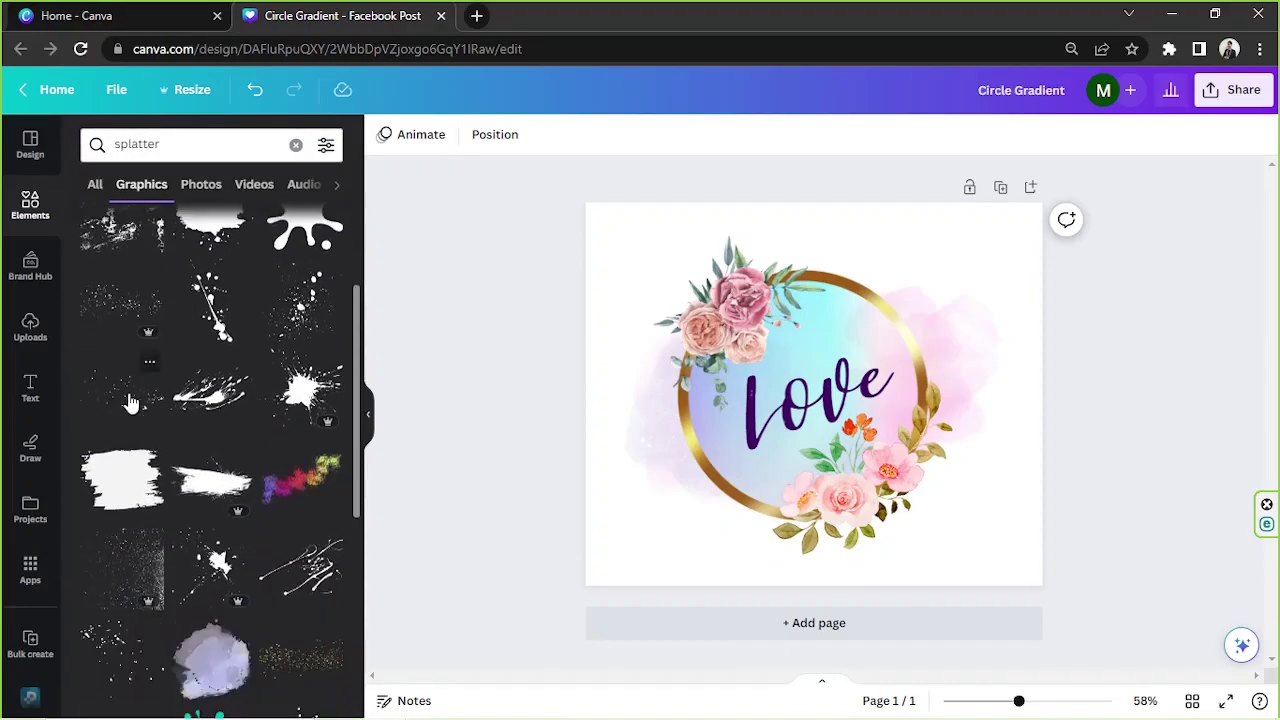
{"action": "left_click", "coordinate": [130, 400]}
{"action": "left_click_drag", "start_coordinate": [814, 400], "coordinate": [678, 480]}
{"action": "left_click_drag", "start_coordinate": [680, 551], "coordinate": [692, 514]}
Recolour the splatter purple from the photo colours and adjust its rotation
{"action": "left_click", "coordinate": [728, 134]}
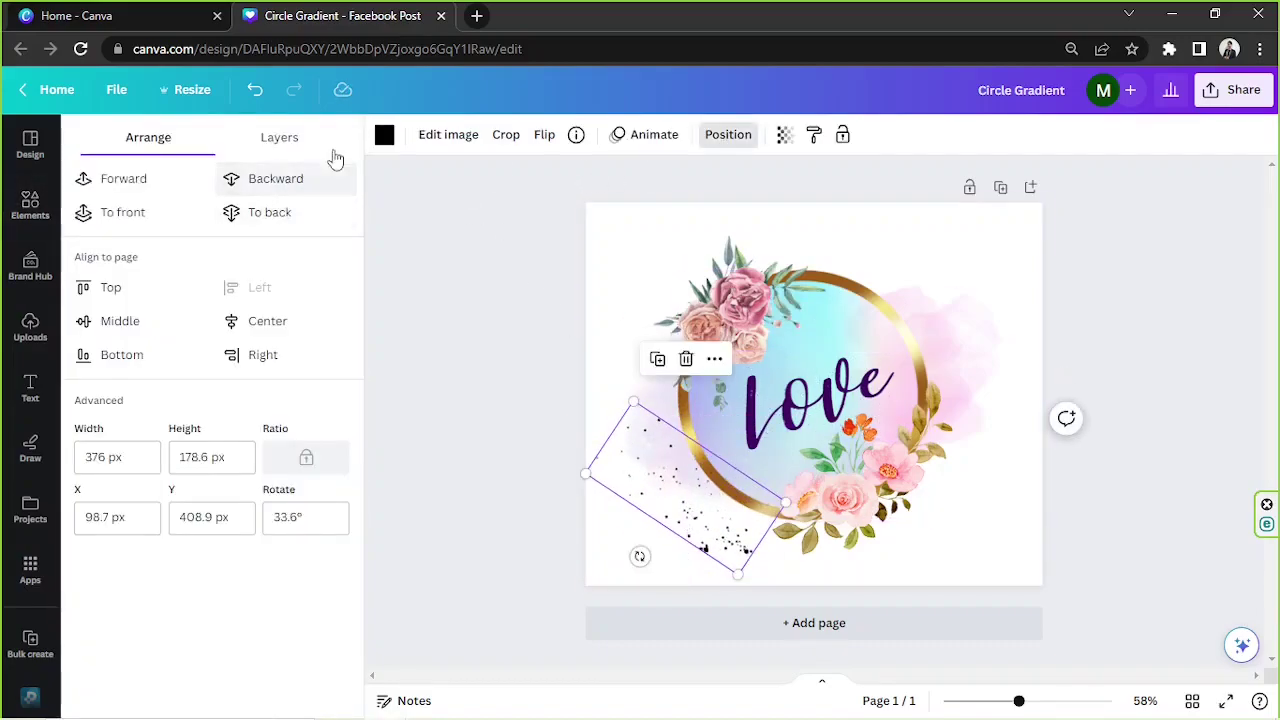
{"action": "left_click", "coordinate": [384, 134]}
{"action": "left_click", "coordinate": [144, 467]}
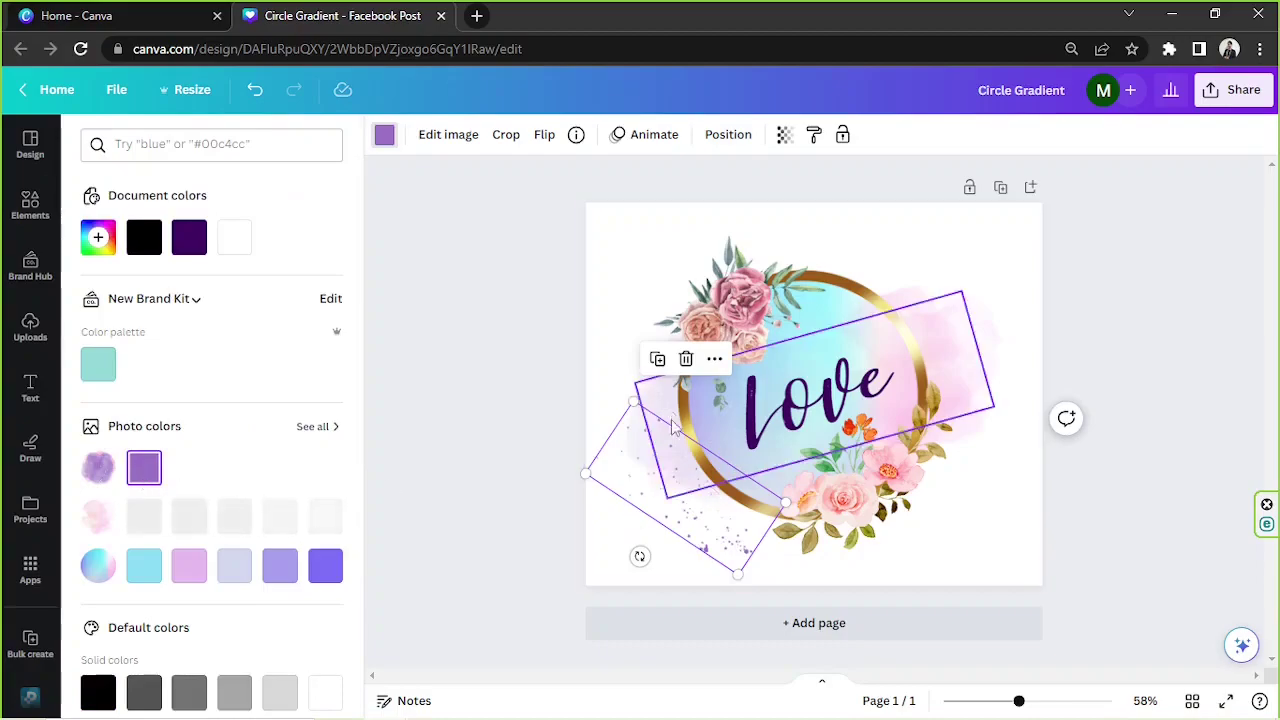
{"action": "left_click_drag", "start_coordinate": [639, 556], "coordinate": [626, 549]}
Duplicate the splatter to the ring's upper-right edge, rotate it to about -132°, recolour it light pink-purple and send it to the back
{"action": "left_click_drag", "start_coordinate": [684, 488], "coordinate": [910, 321]}
{"action": "left_click_drag", "start_coordinate": [1063, 237], "coordinate": [989, 262]}
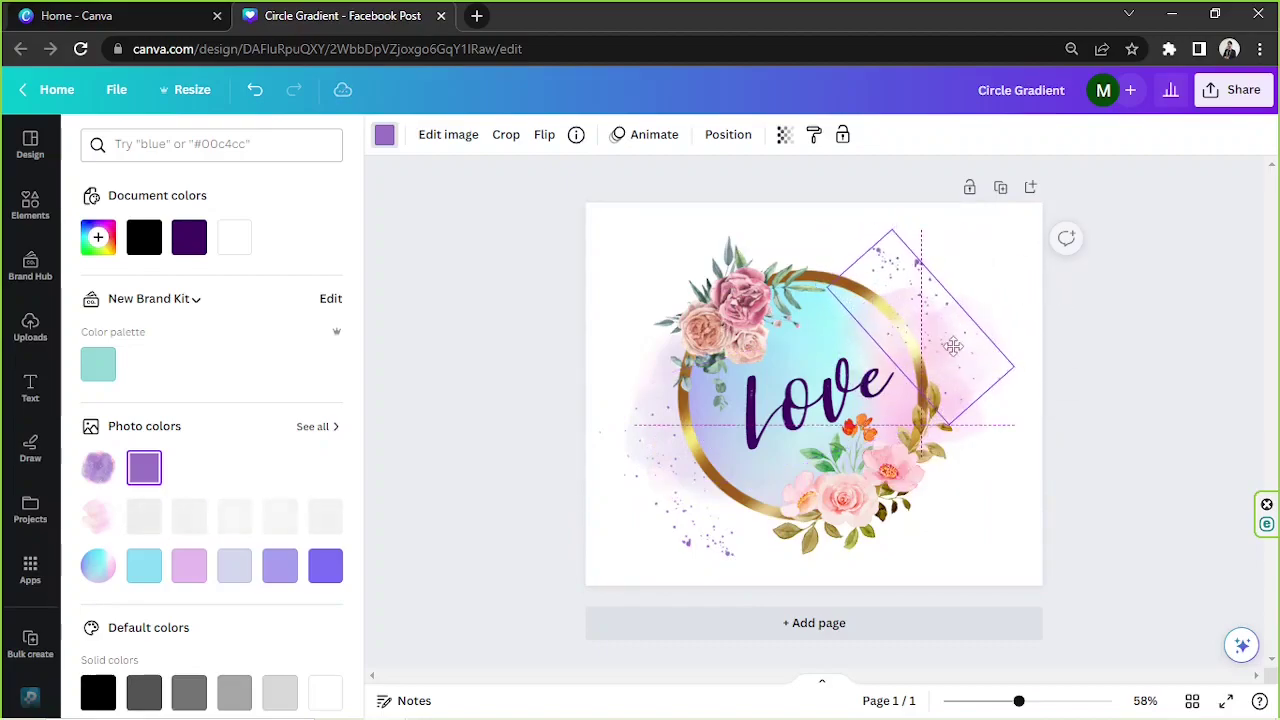
{"action": "left_click", "coordinate": [189, 566]}
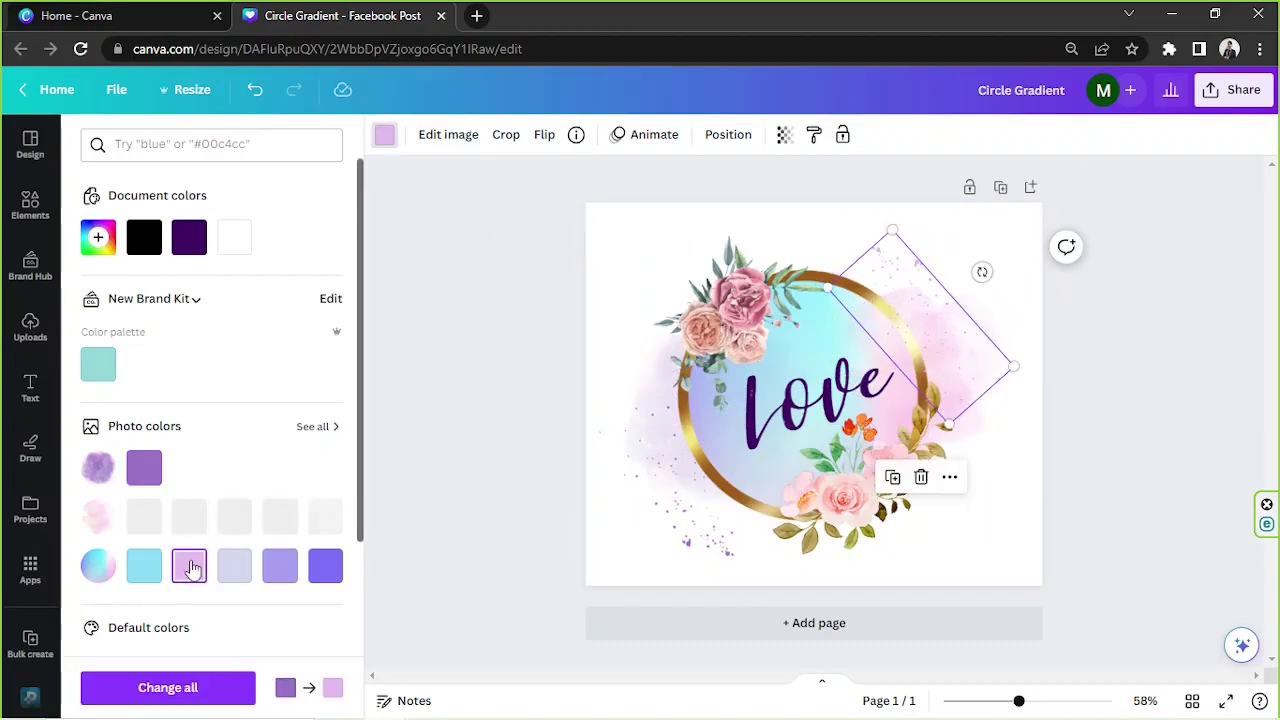
{"action": "left_click", "coordinate": [728, 134]}
{"action": "left_click", "coordinate": [254, 183]}
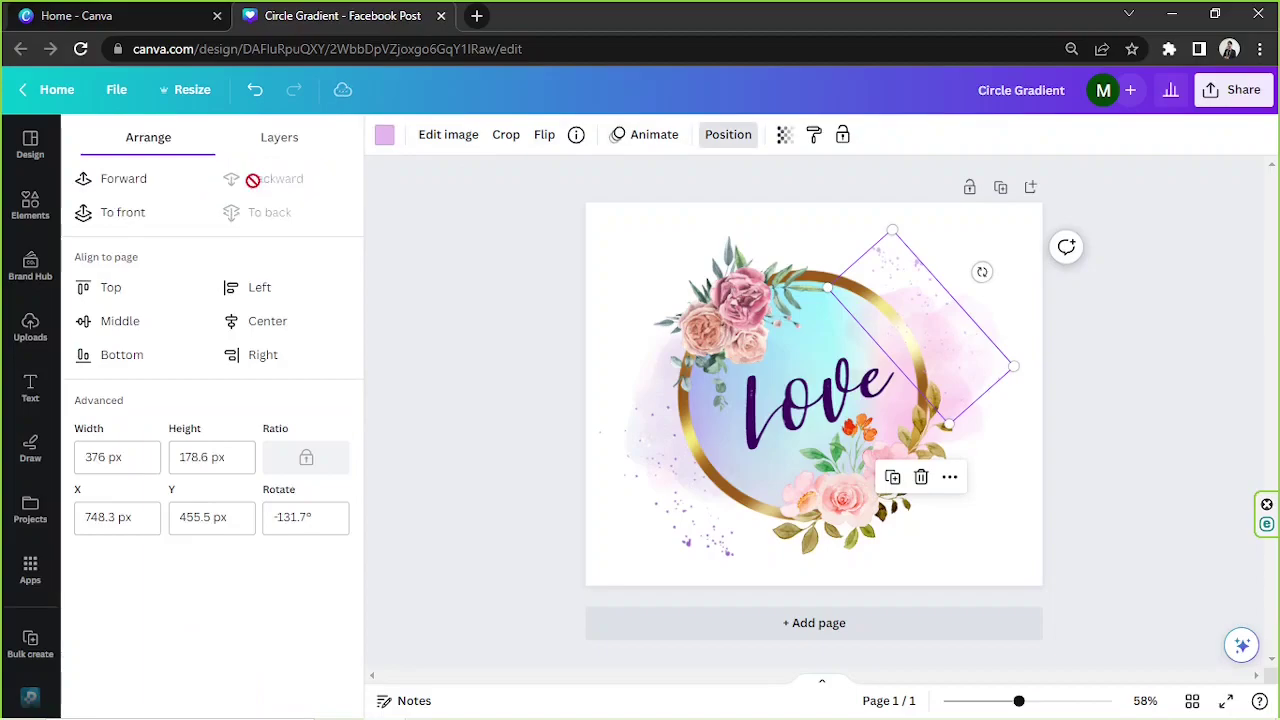
{"action": "left_click", "coordinate": [1067, 378]}
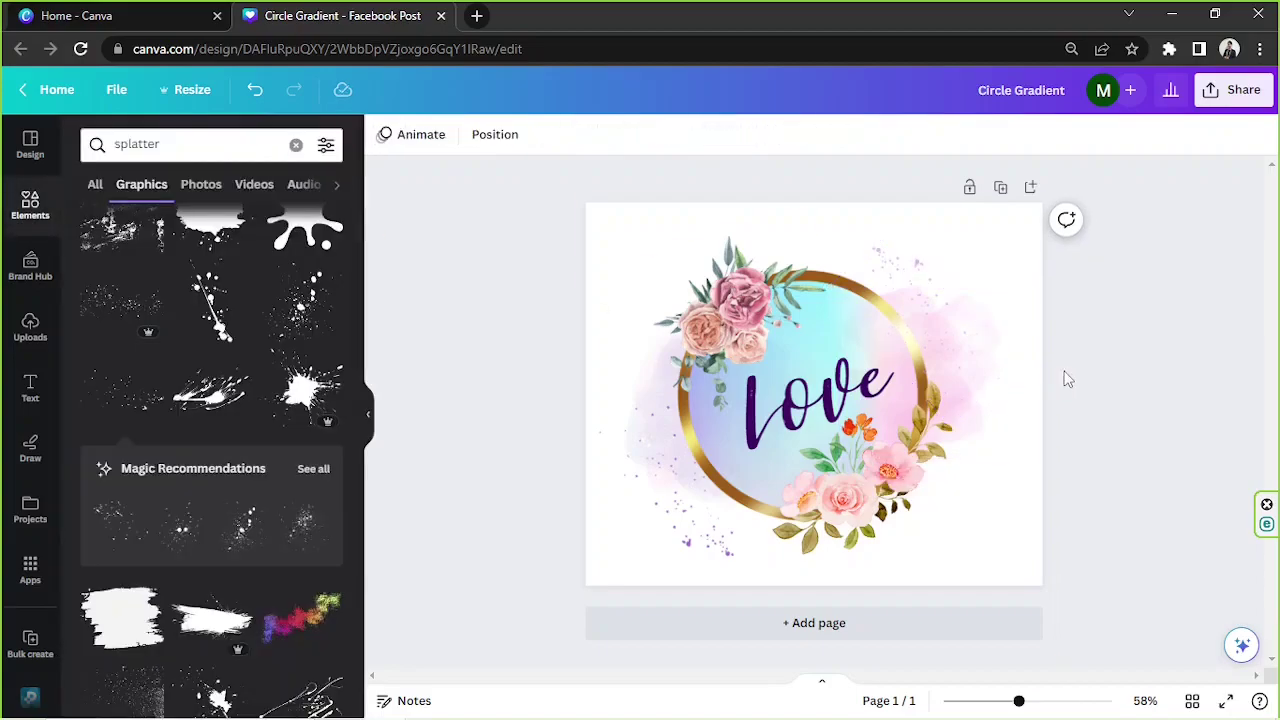
Try the Lift, Outline and Shadow effects on the "Love" text
{"action": "left_click", "coordinate": [805, 385]}
{"action": "left_click", "coordinate": [894, 134]}
{"action": "left_click", "coordinate": [290, 238]}
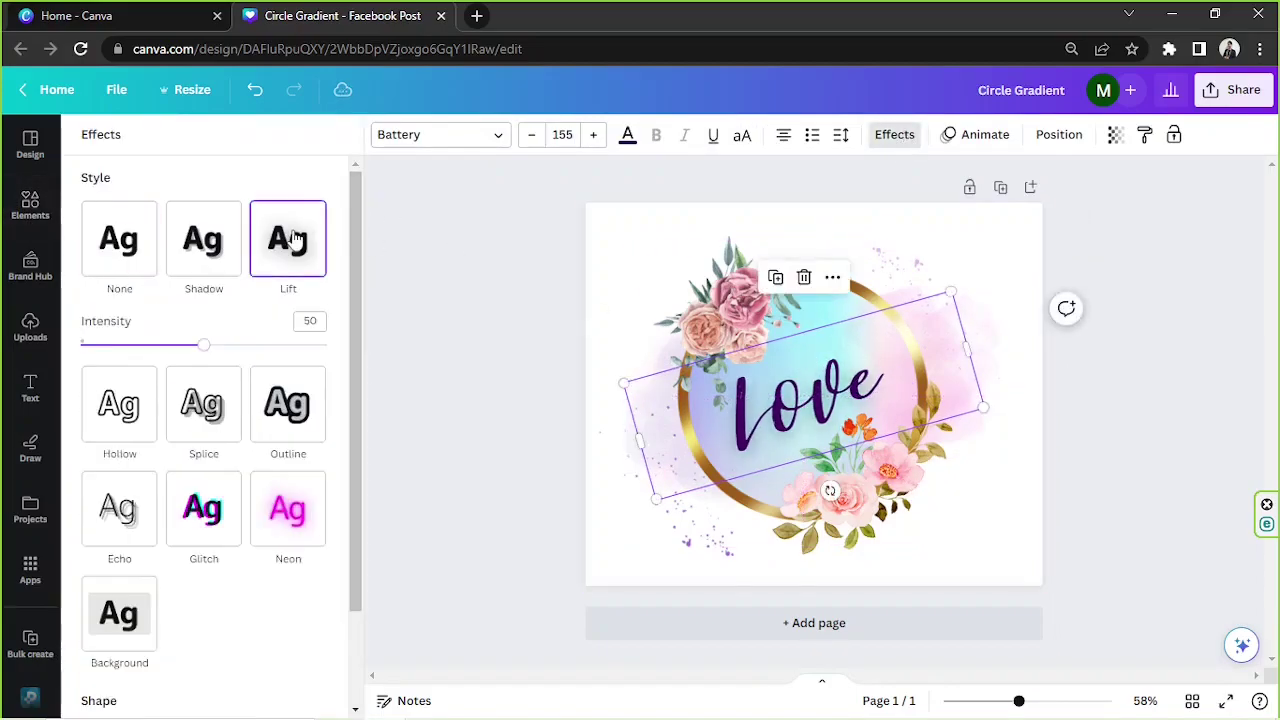
{"action": "left_click", "coordinate": [287, 405]}
{"action": "left_click", "coordinate": [218, 262]}
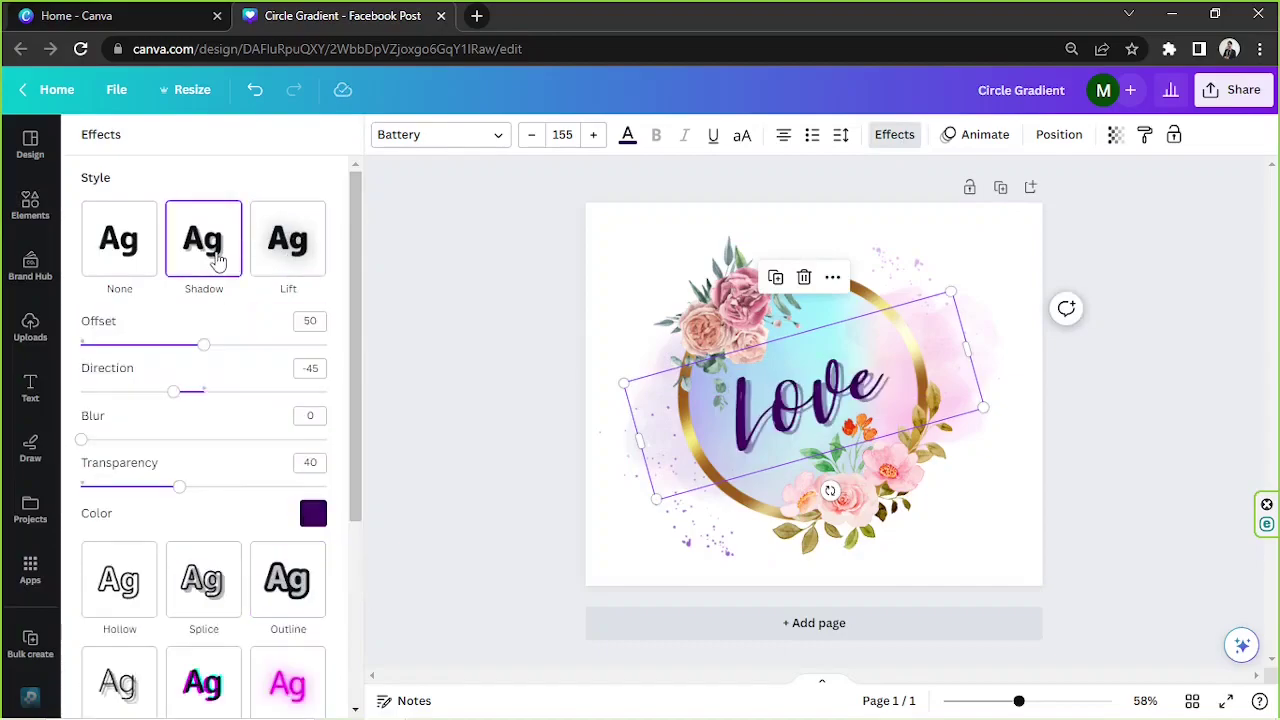
Try the Hollow effect and other styles on the "Love" text, reset its effect to None and nudge the text back into place
{"action": "scroll", "coordinate": [174, 292], "scroll_direction": "down", "scroll_amount": 3}
{"action": "left_click", "coordinate": [145, 291]}
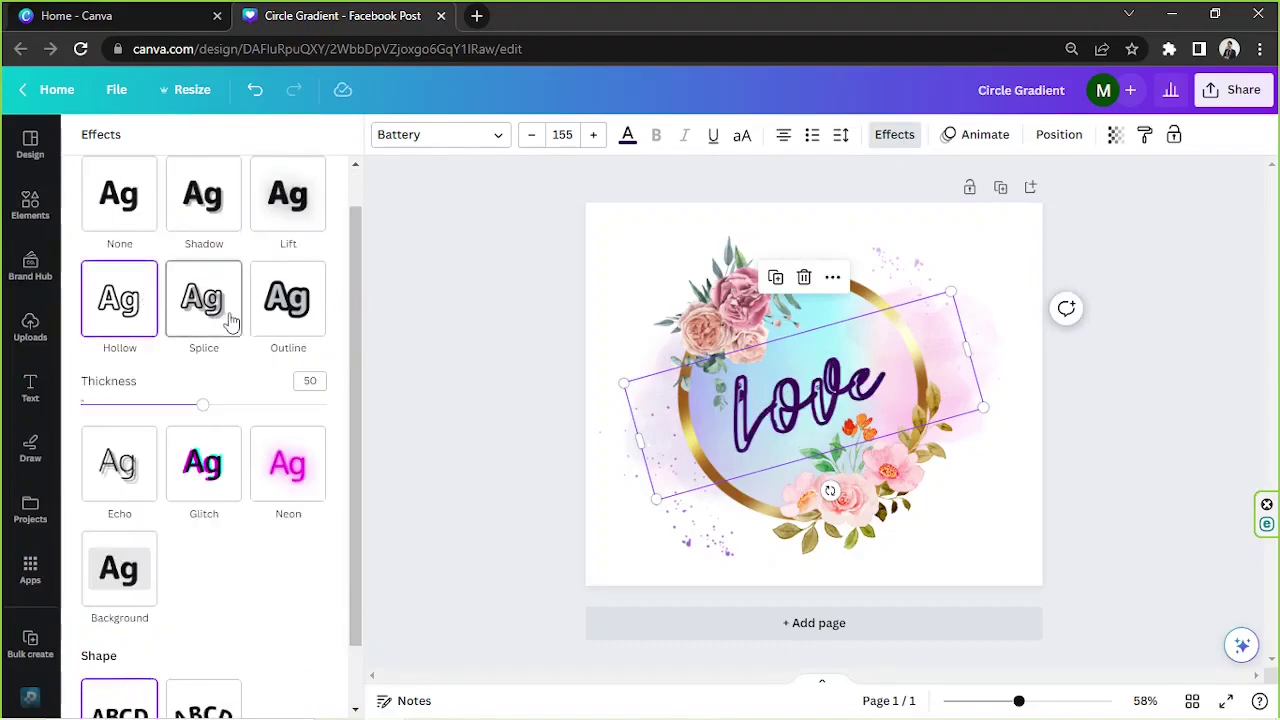
{"action": "scroll", "coordinate": [210, 560], "scroll_direction": "down", "scroll_amount": 1}
{"action": "scroll", "coordinate": [206, 580], "scroll_direction": "up", "scroll_amount": 1}
{"action": "left_click", "coordinate": [118, 503]}
{"action": "left_click", "coordinate": [204, 240]}
{"action": "left_click", "coordinate": [122, 243]}
{"action": "left_click", "coordinate": [1123, 451]}
{"action": "left_click_drag", "start_coordinate": [917, 373], "coordinate": [922, 369]}
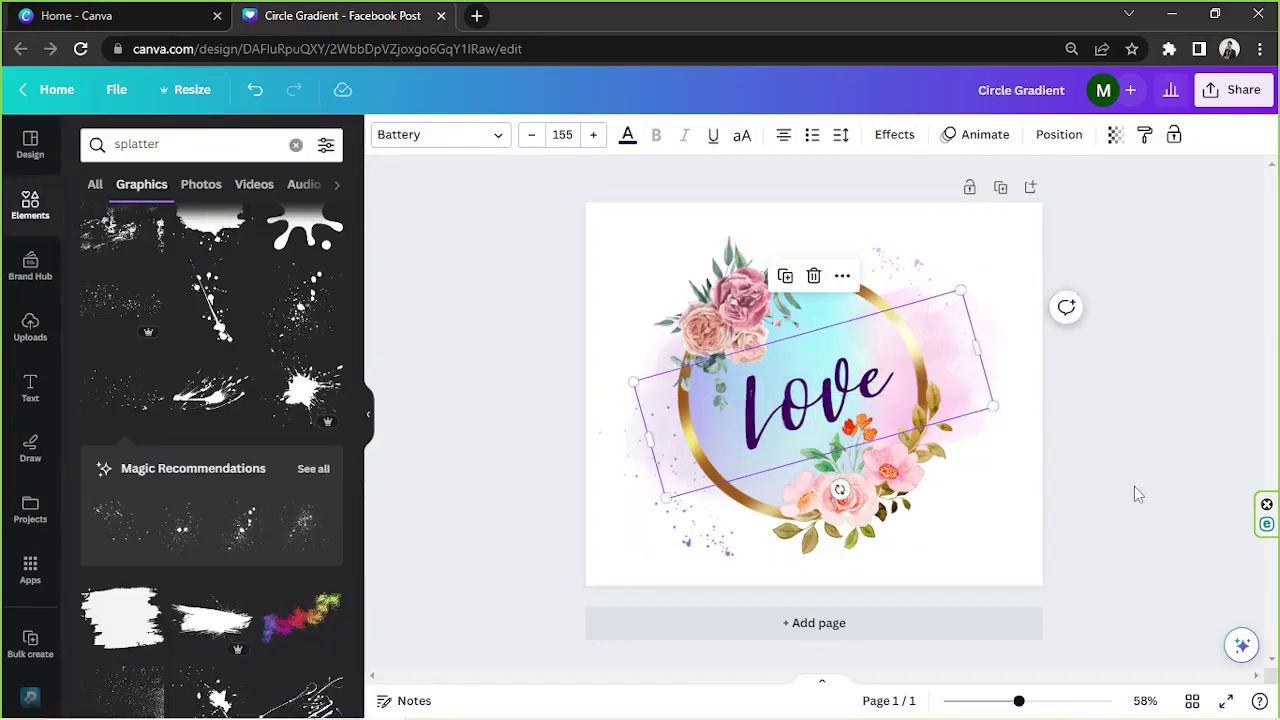
Hide the side panel and review the whole design with nothing selected
{"action": "left_click", "coordinate": [1134, 491]}
{"action": "left_click", "coordinate": [368, 413]}
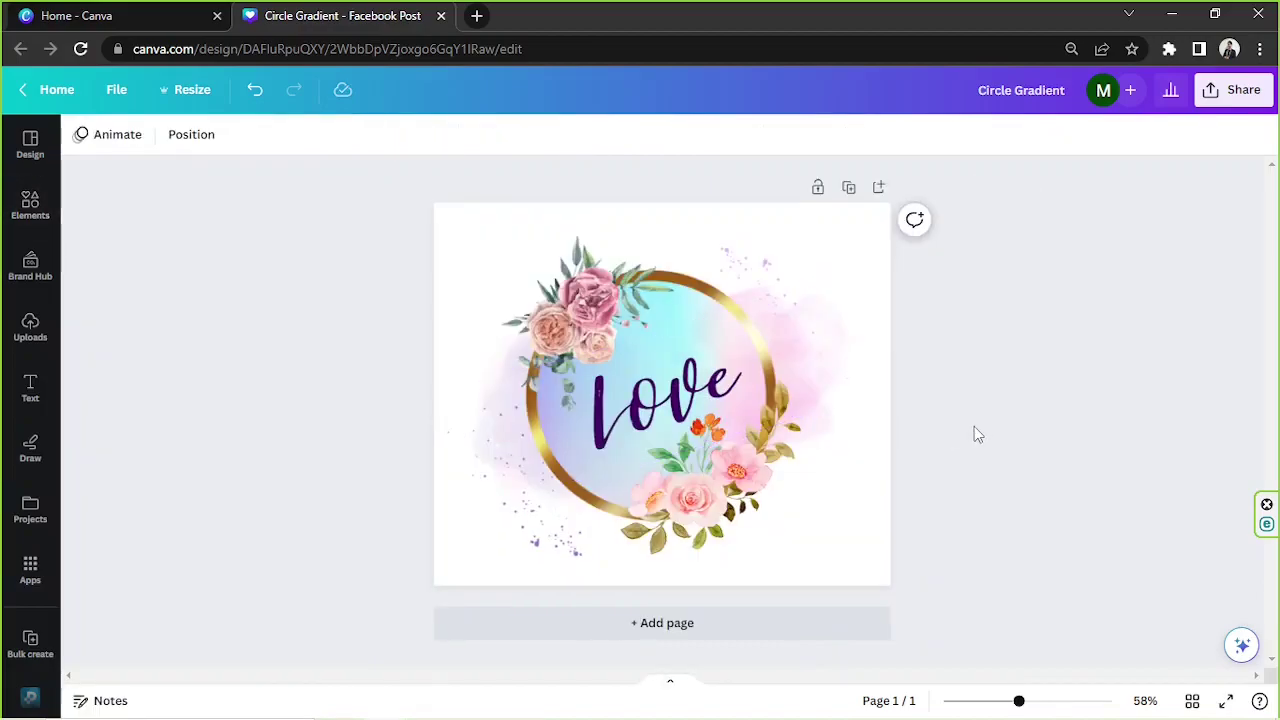
{"action": "left_click", "coordinate": [828, 397]}
{"action": "left_click", "coordinate": [1080, 406]}
Try other custom colours on the "Love" text, including #600C25, and set it to white #FFFFFF
{"action": "left_click", "coordinate": [800, 335]}
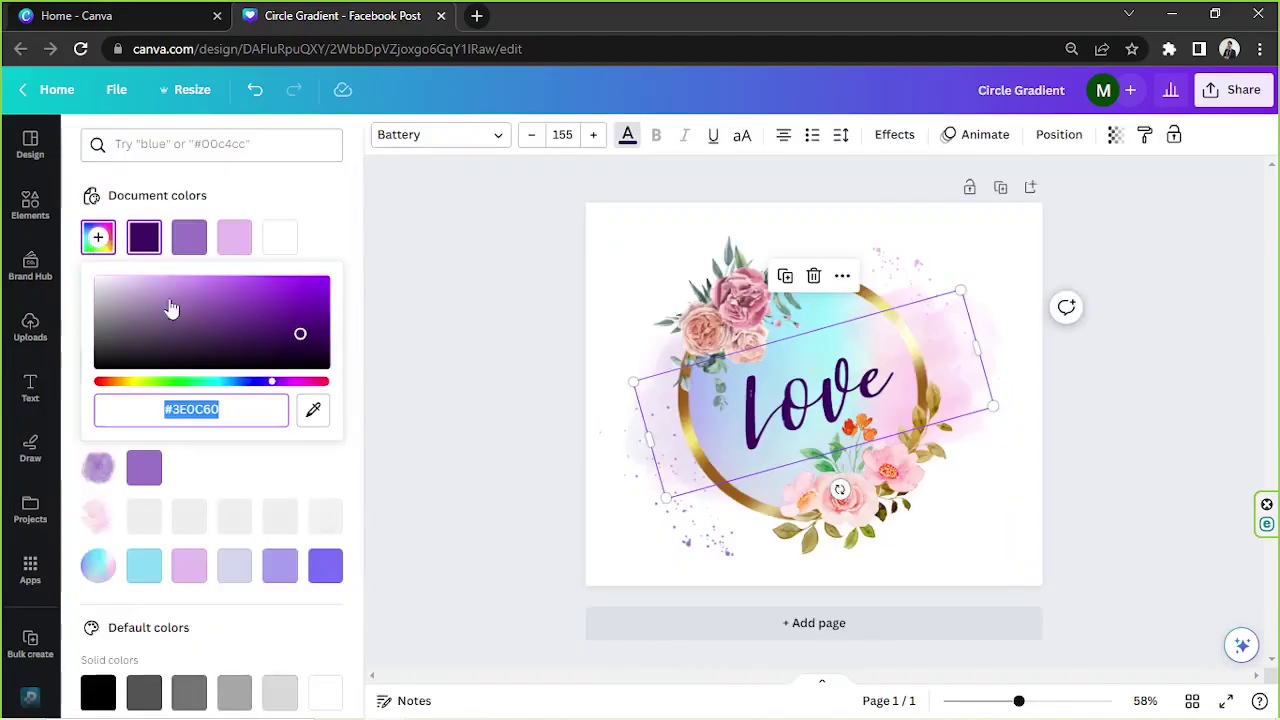
{"action": "type", "text": "#600C25"}
{"action": "left_click_drag", "start_coordinate": [300, 334], "coordinate": [263, 323]}
{"action": "left_click_drag", "start_coordinate": [322, 381], "coordinate": [5, 178]}
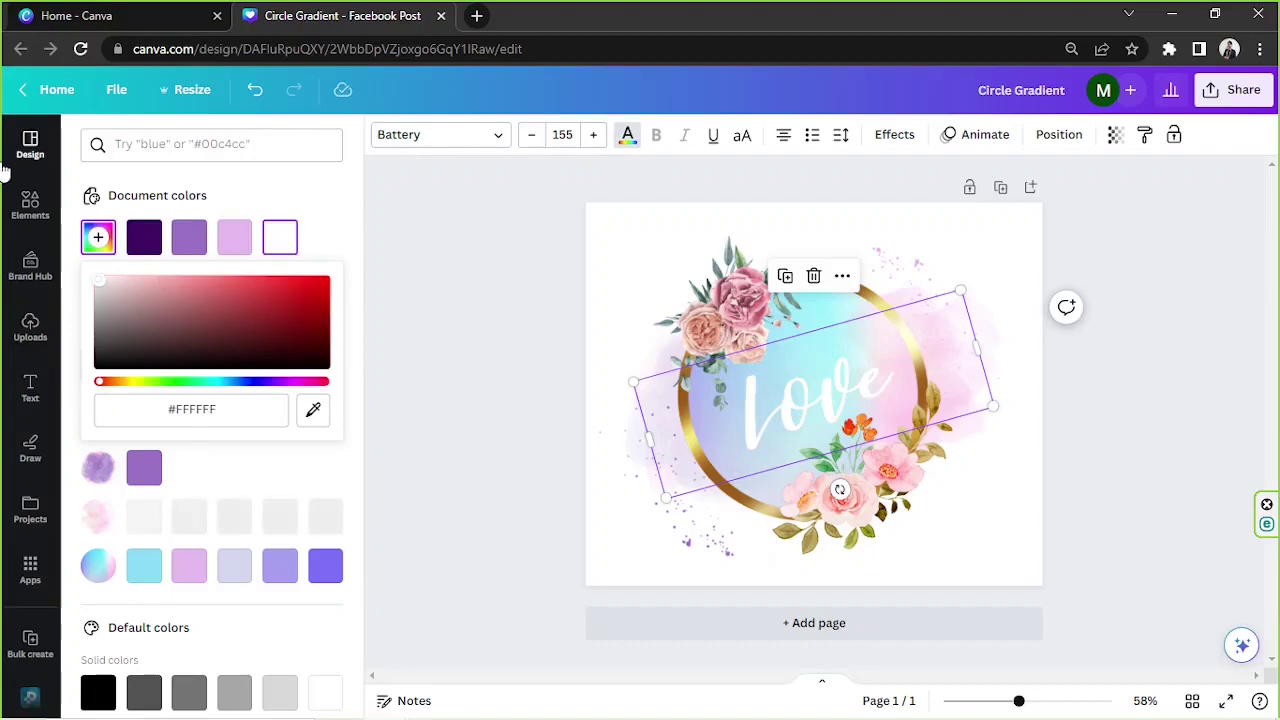
Try uppercase lettering with the Shadow and Outline effects on the "Love" text
{"action": "left_click", "coordinate": [742, 135]}
{"action": "left_click", "coordinate": [900, 134]}
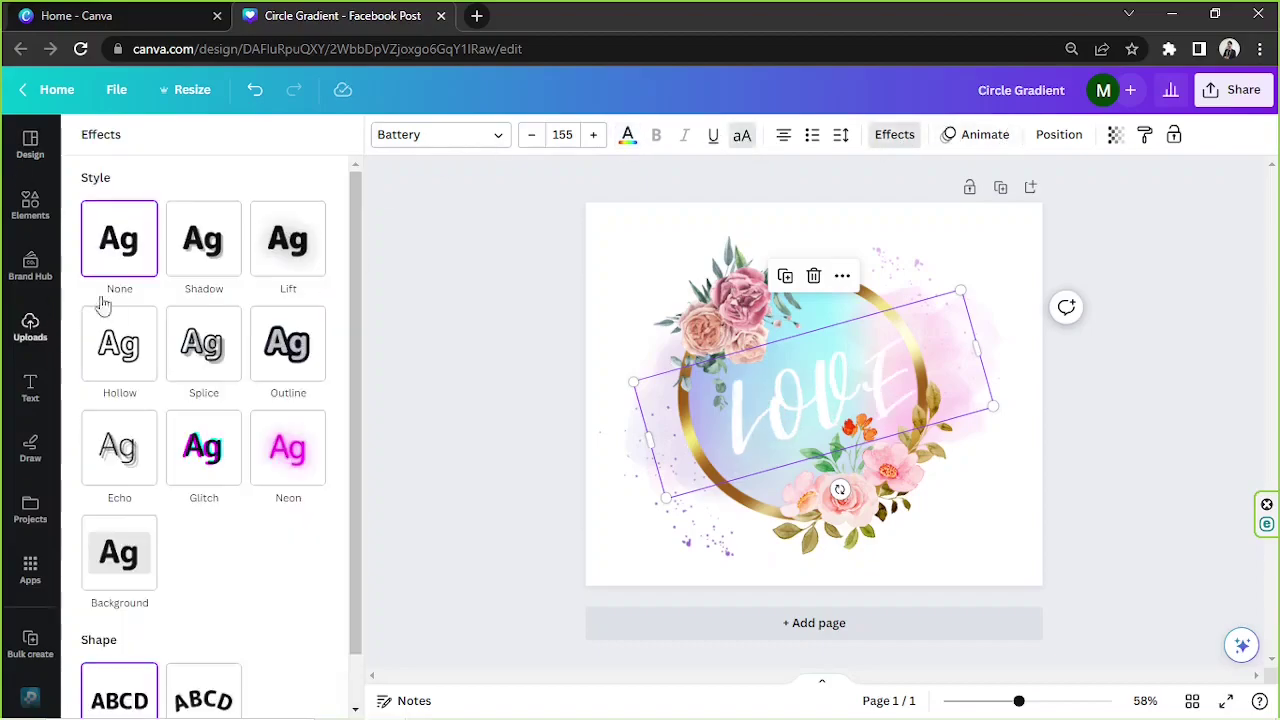
{"action": "left_click", "coordinate": [204, 262]}
{"action": "left_click", "coordinate": [310, 590]}
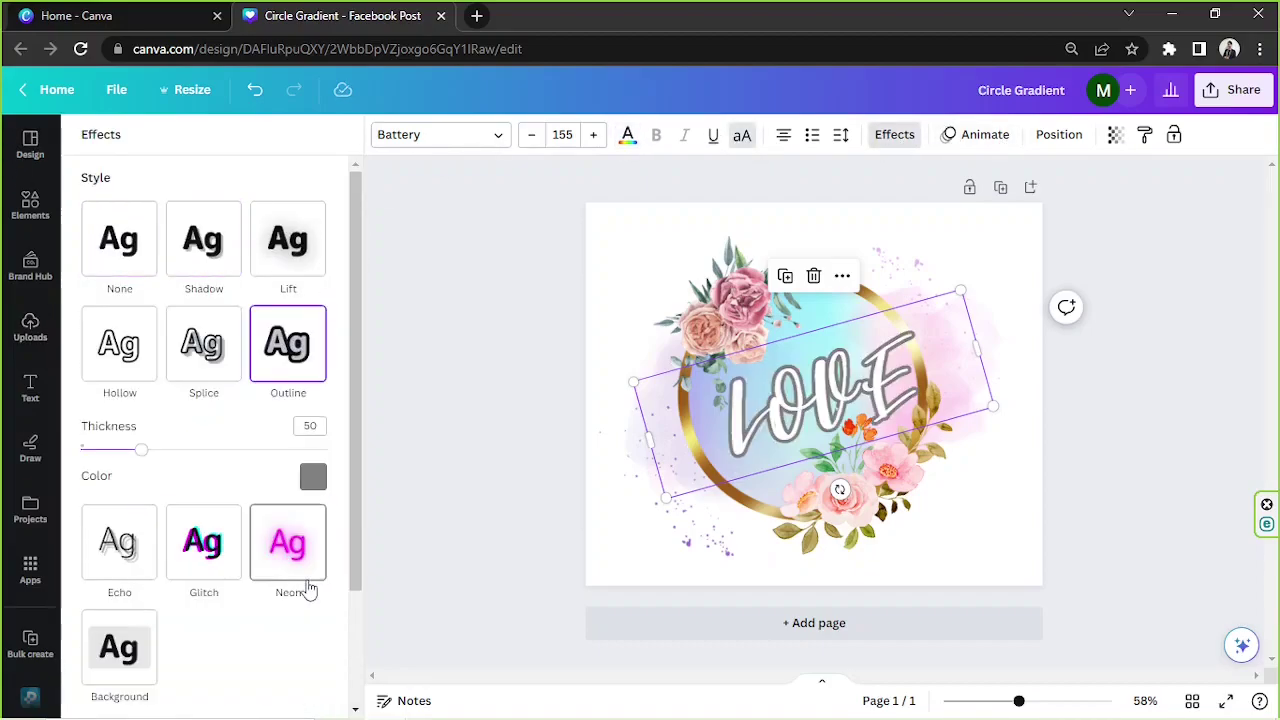
Return the "Love" text to an initial capital with lowercase letters and reset its effect to None
{"action": "double_click", "coordinate": [782, 412]}
{"action": "key", "text": "End"}
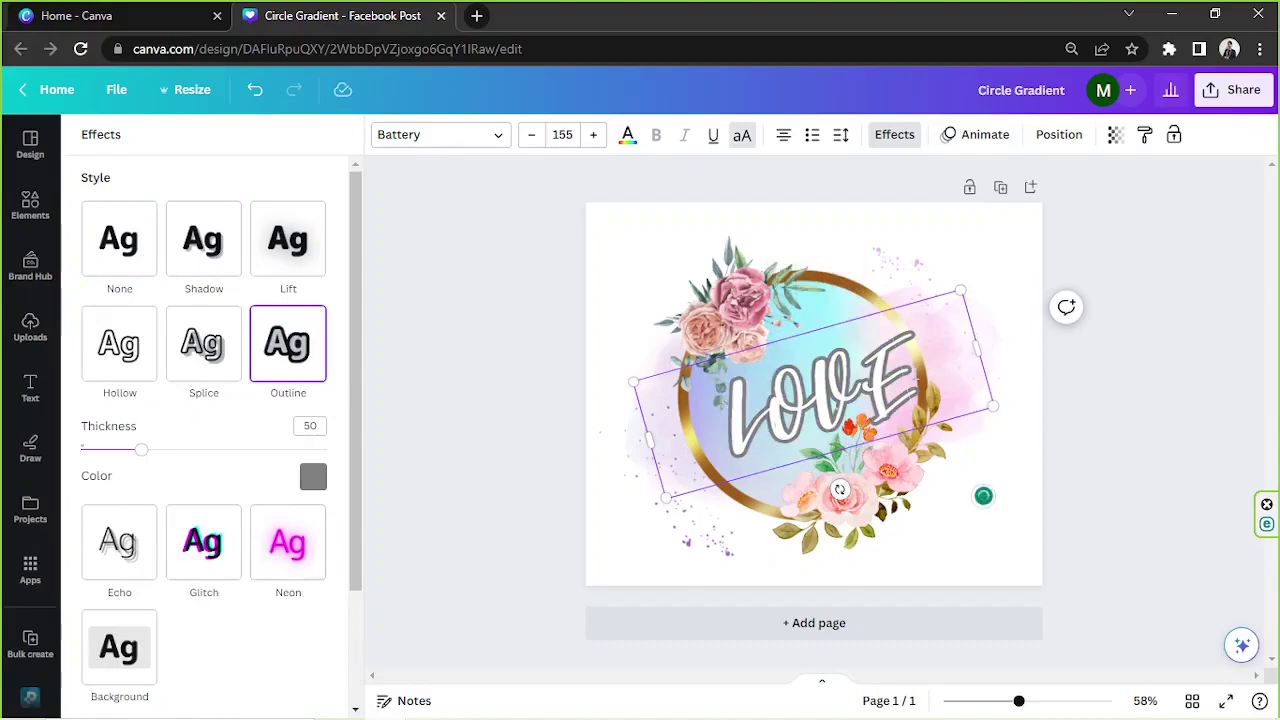
{"action": "key", "text": "BackSpace"}
{"action": "key", "text": "BackSpace"}
{"action": "key", "text": "BackSpace"}
{"action": "type", "text": "ove"}
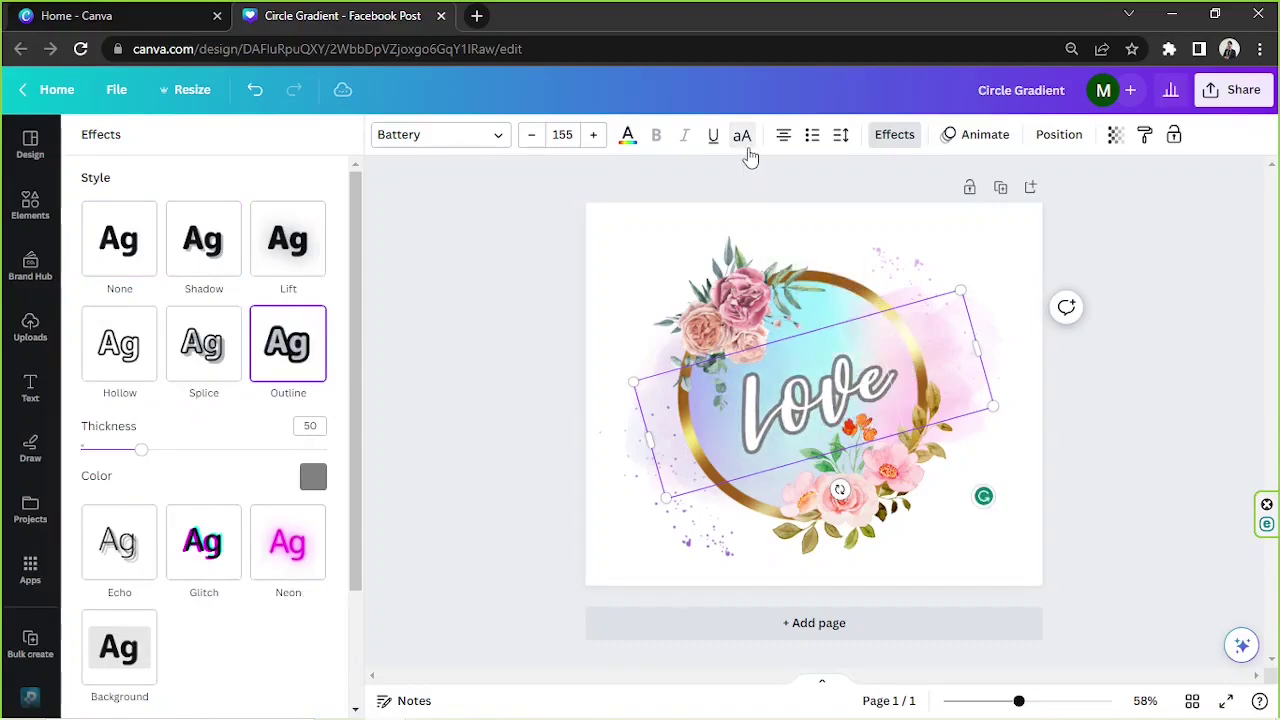
{"action": "left_click", "coordinate": [106, 251]}
Nudge the "Love" text slightly left and apply a Shadow effect in black
{"action": "left_click_drag", "start_coordinate": [820, 410], "coordinate": [810, 409]}
{"action": "left_click", "coordinate": [204, 240]}
{"action": "left_click", "coordinate": [314, 514]}
{"action": "scroll", "coordinate": [200, 390], "scroll_direction": "down", "scroll_amount": 3}
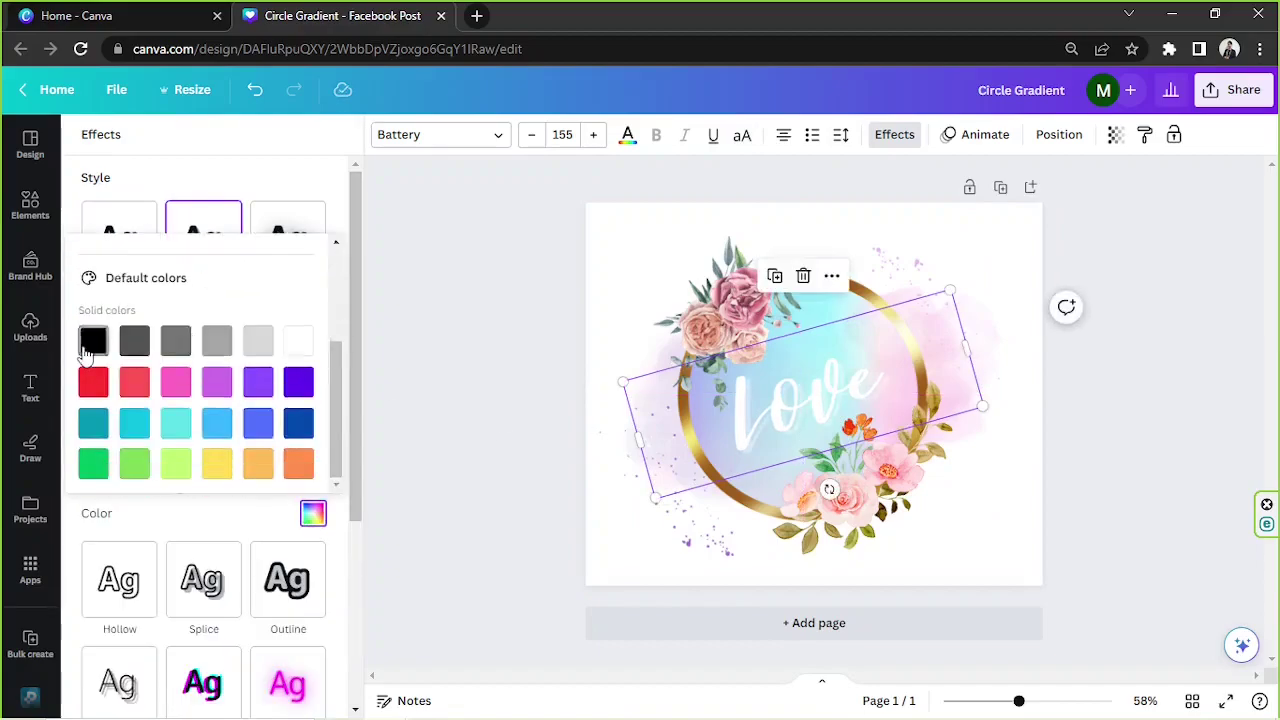
{"action": "left_click", "coordinate": [93, 341]}
{"action": "left_click", "coordinate": [355, 490]}
Set the "Love" text's shadow direction to 0 and reduce the shadow offset
{"action": "left_click_drag", "start_coordinate": [190, 392], "coordinate": [205, 394]}
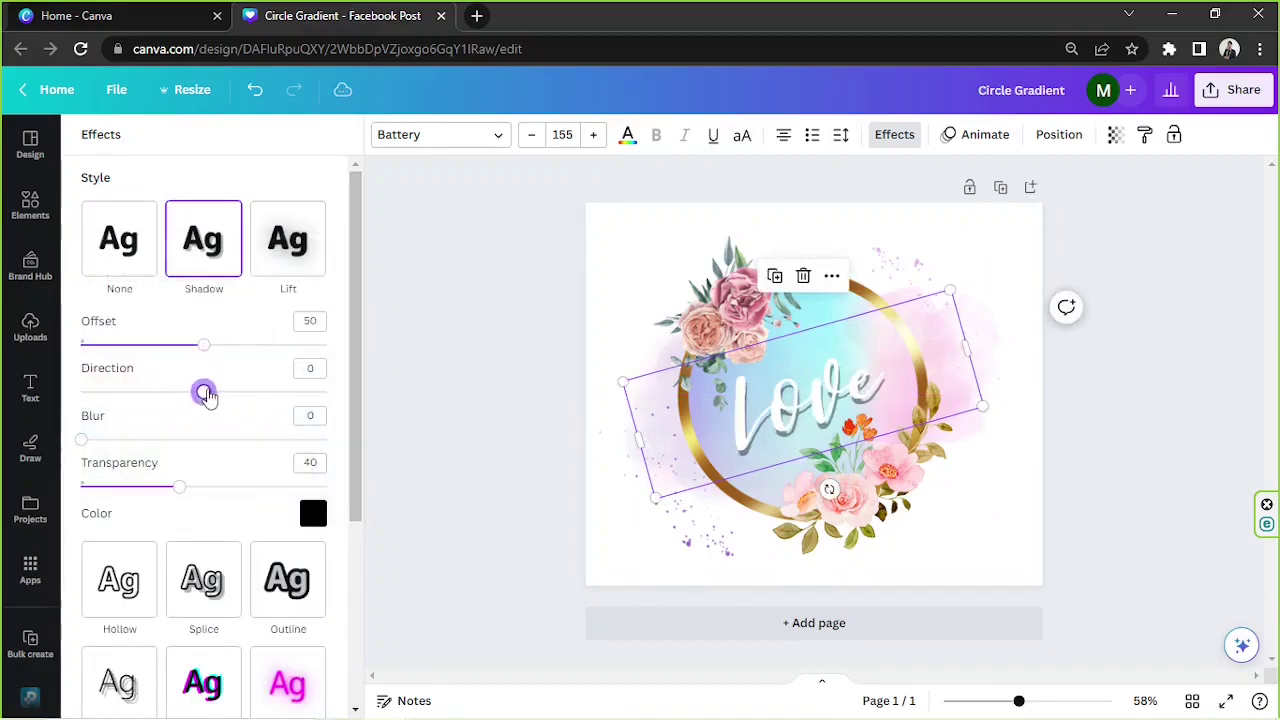
{"action": "left_click_drag", "start_coordinate": [189, 346], "coordinate": [144, 341]}
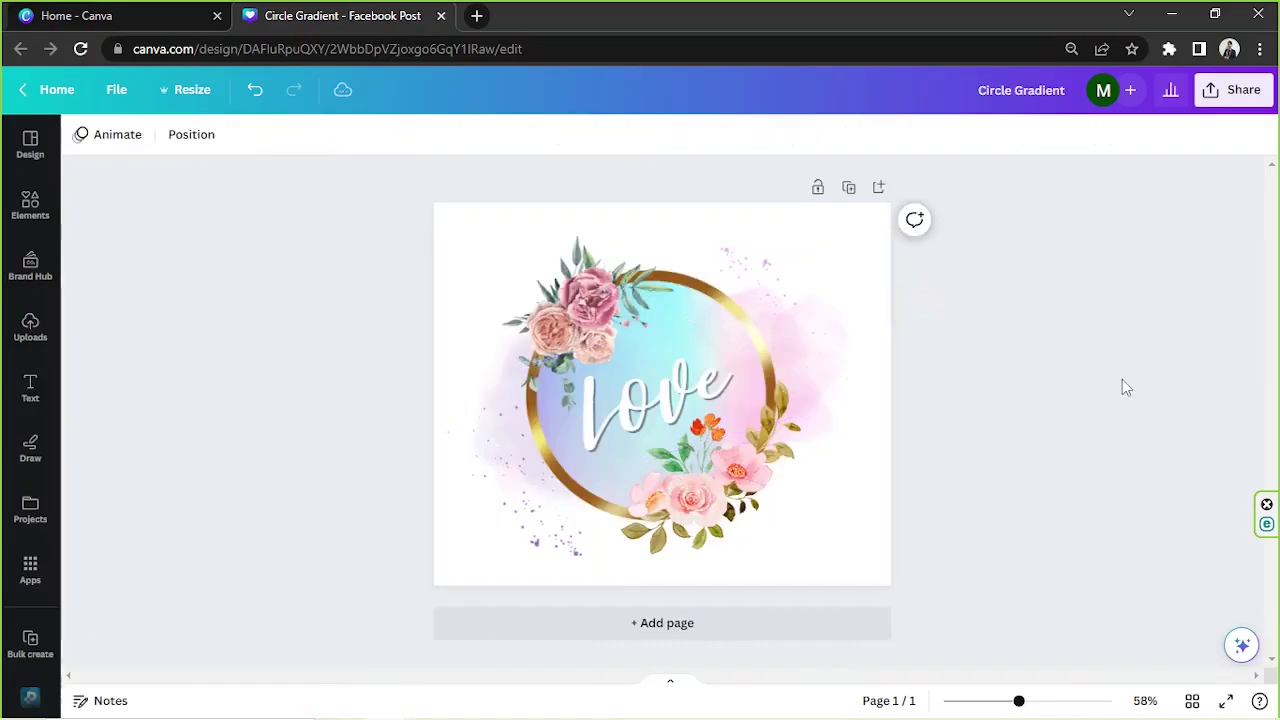
{"action": "left_click", "coordinate": [1122, 379]}
Nudge the purple splatter at the ring's lower left slightly up and to the right
{"action": "left_click_drag", "start_coordinate": [269, 164], "coordinate": [1040, 585]}
{"action": "left_click_drag", "start_coordinate": [535, 500], "coordinate": [542, 490]}
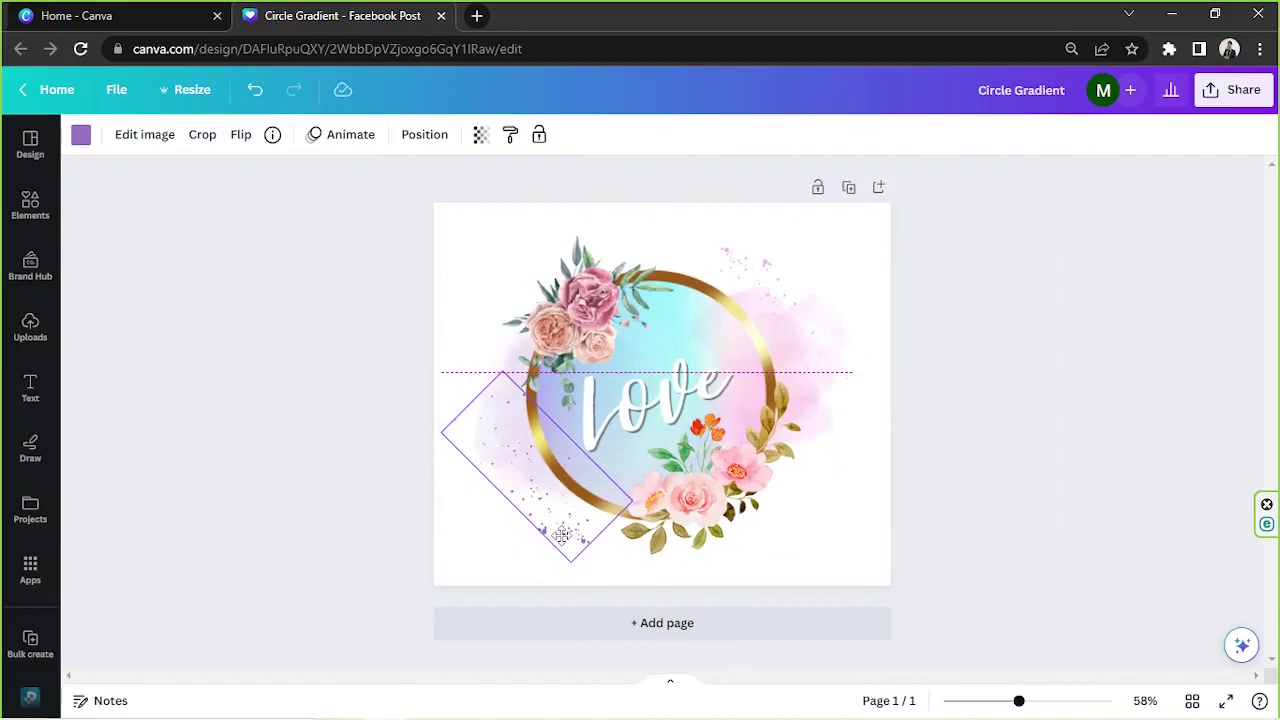
{"action": "left_click", "coordinate": [1016, 536]}
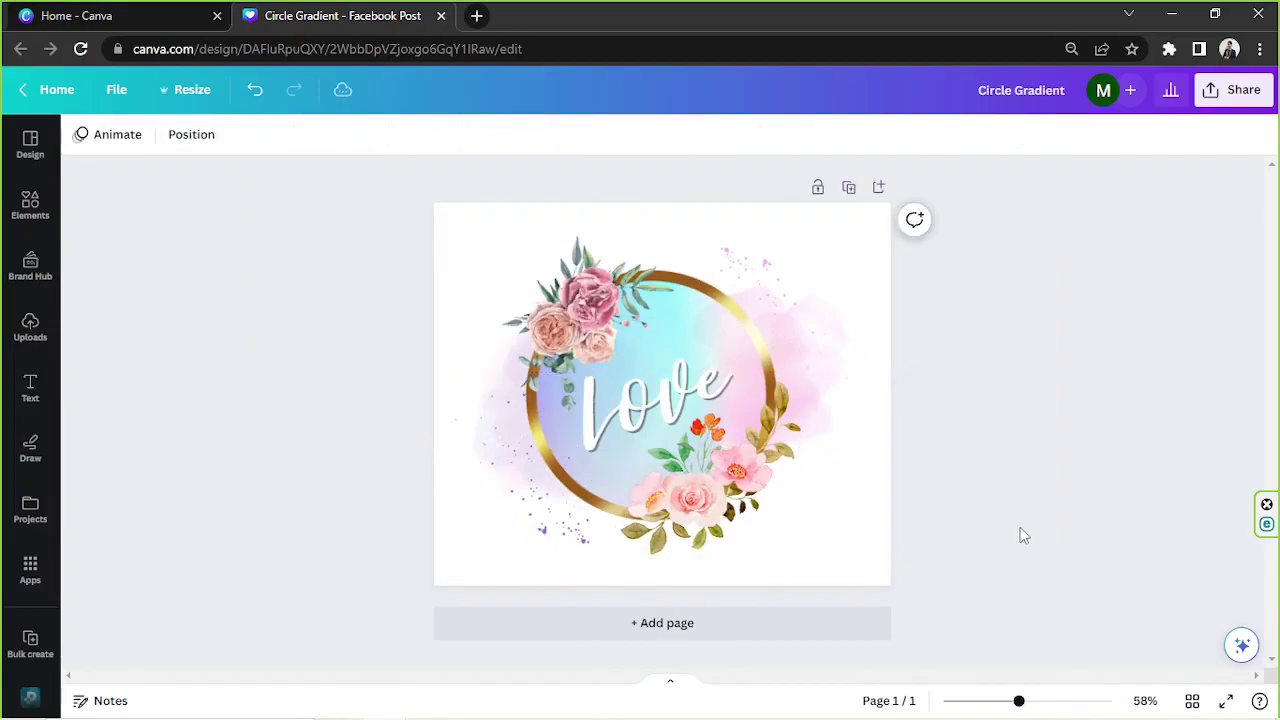